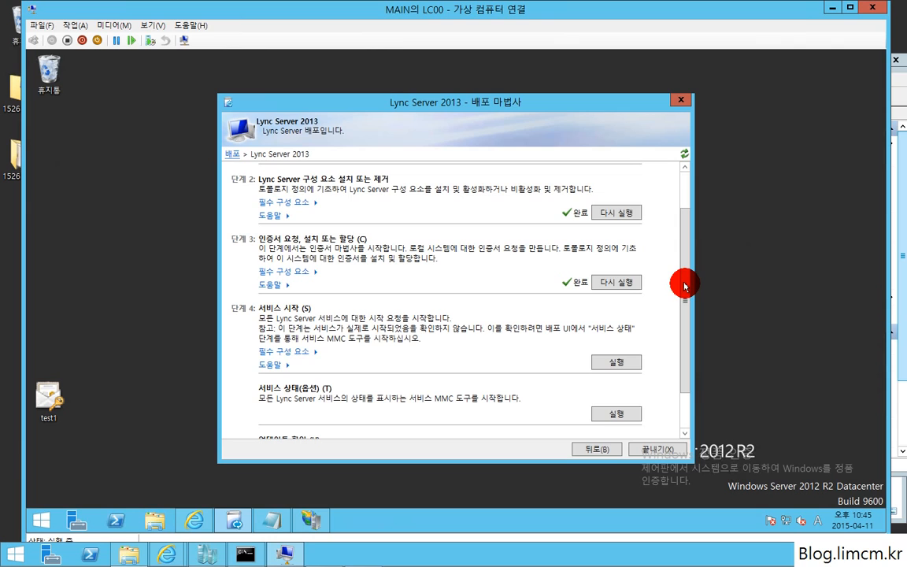
- Open the Lync Server 2013 Topology Builder, download the topology from the existing deployment and save it as test2
left_click_drag(683, 227, 688, 180)
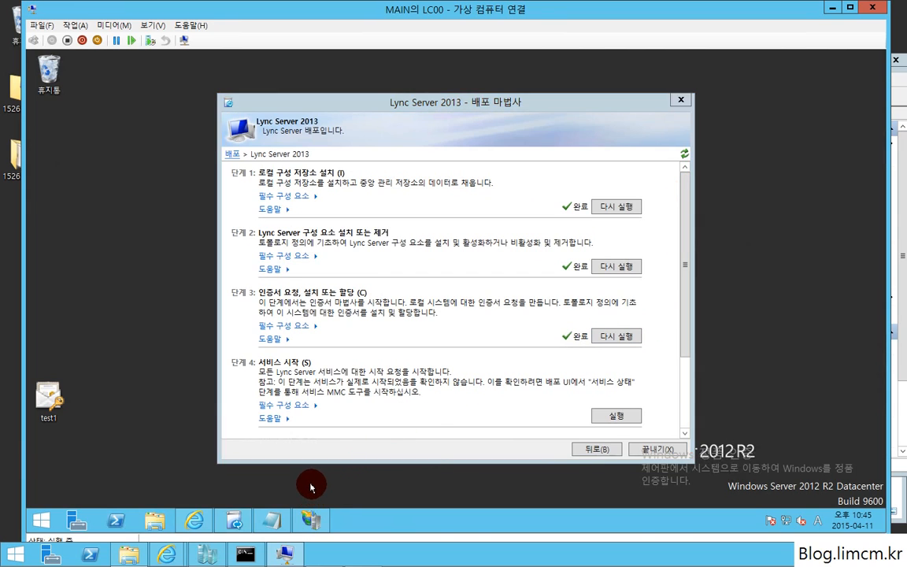
key("super")
left_click(570, 285)
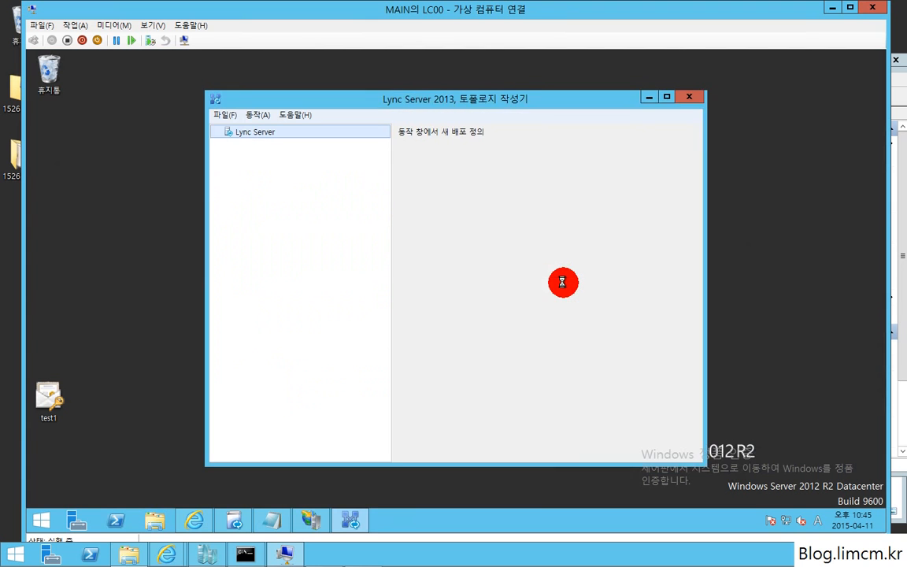
left_click(488, 359)
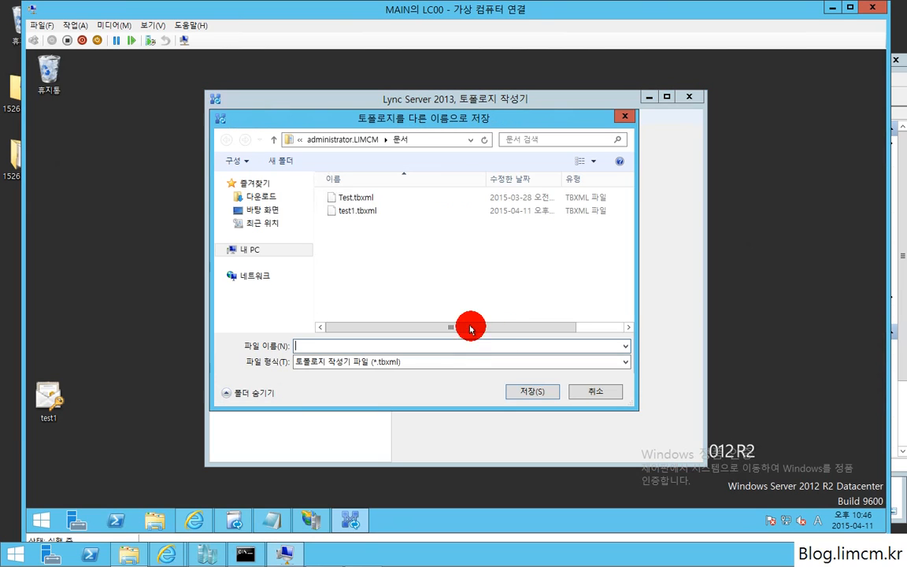
type("test2")
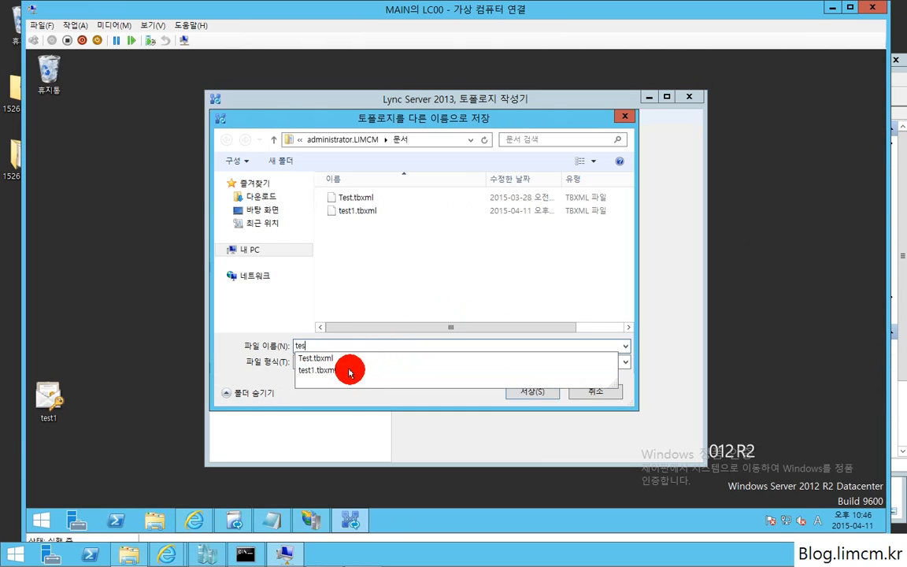
left_click(521, 391)
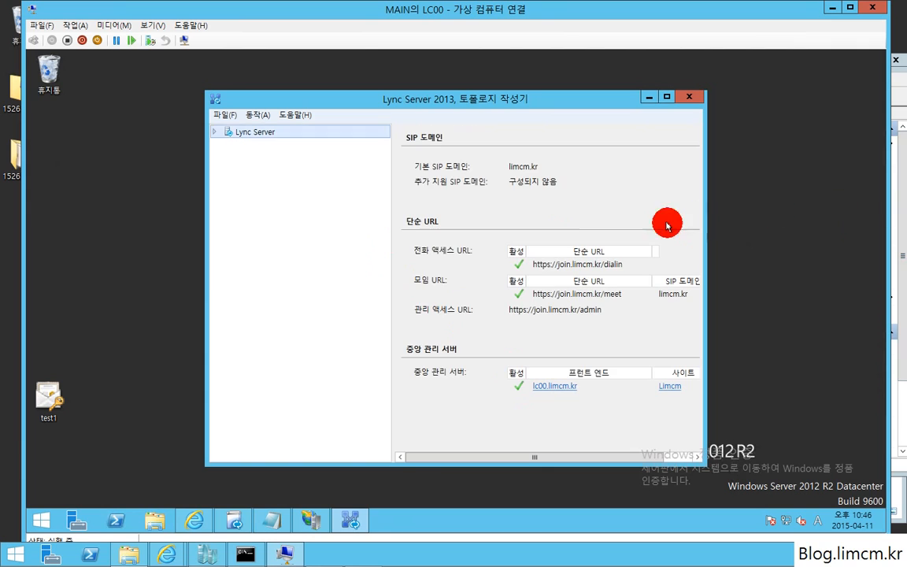
- Open the properties of the lc00.limcm.kr Standard Edition front end server and go to its external web services settings
left_click(226, 144)
left_click(236, 171)
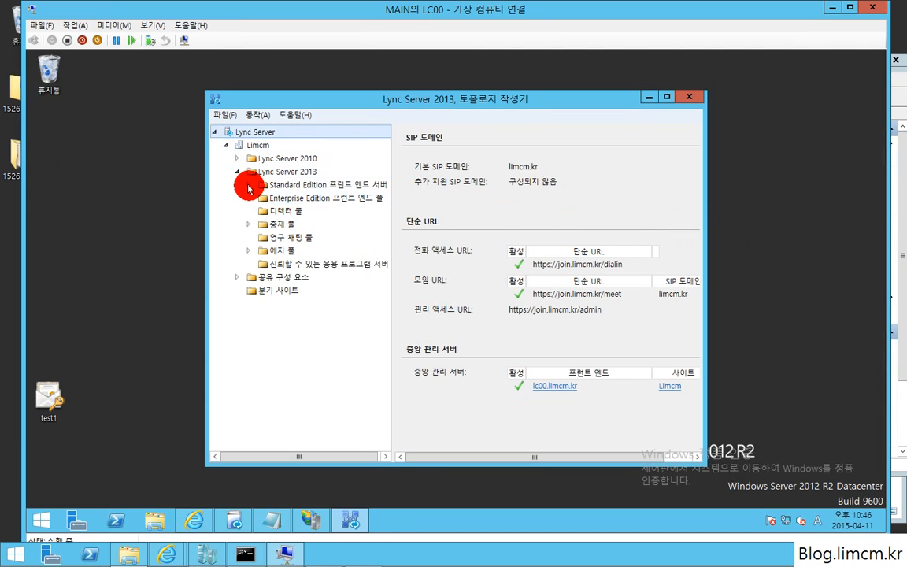
double_click(278, 188)
right_click(299, 199)
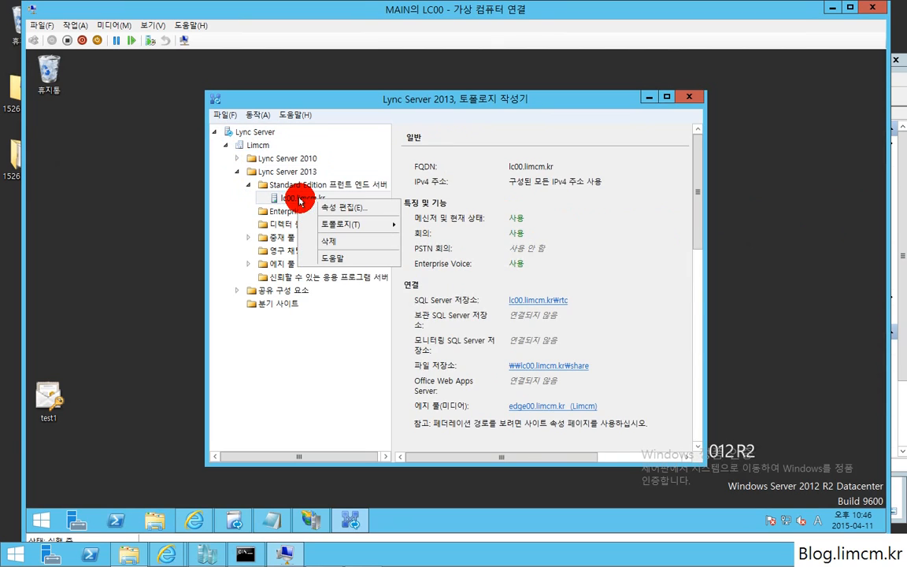
key("Escape")
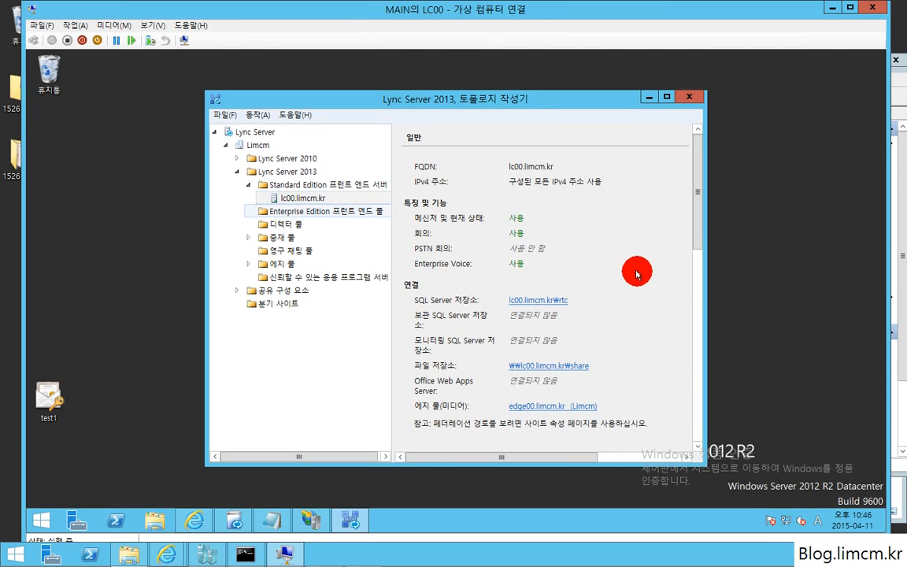
double_click(568, 244)
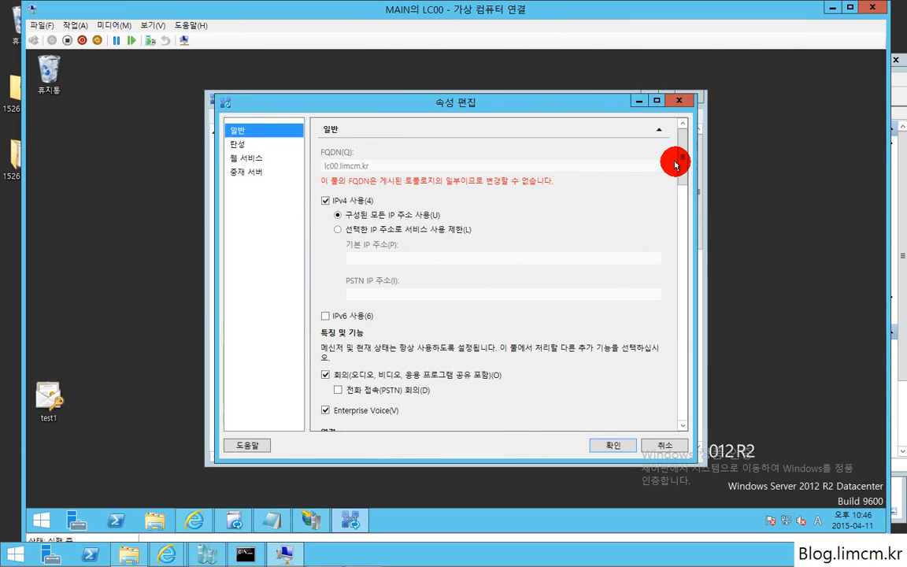
scroll(665, 196, "down", 10)
scroll(663, 240, "down", 10)
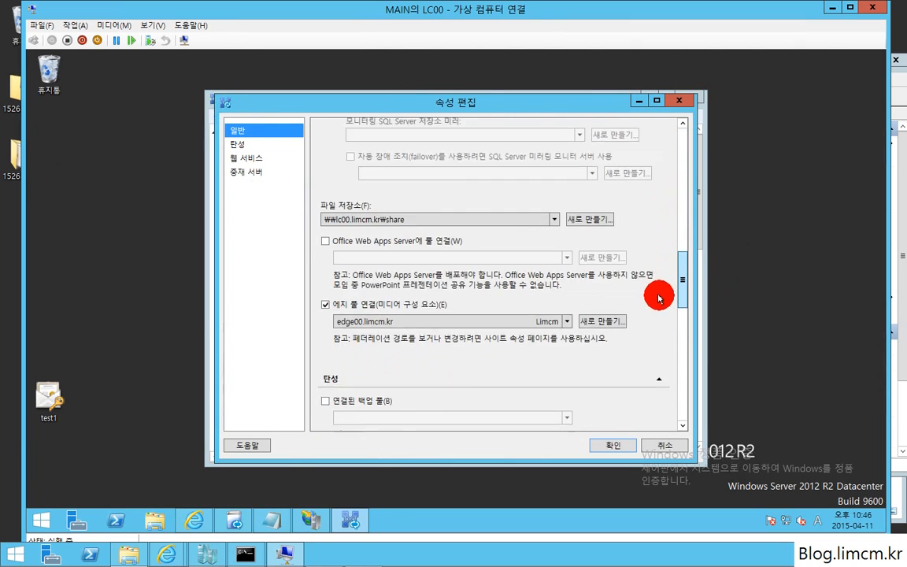
scroll(658, 378, "down", 3)
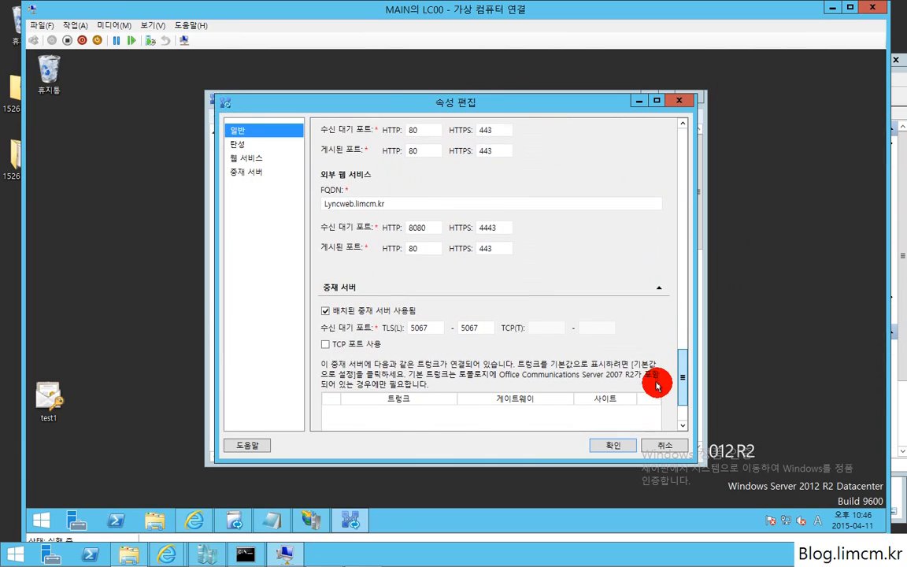
- Examine the external web services FQDN, then accept the server properties and close the Topology Builder
double_click(352, 206)
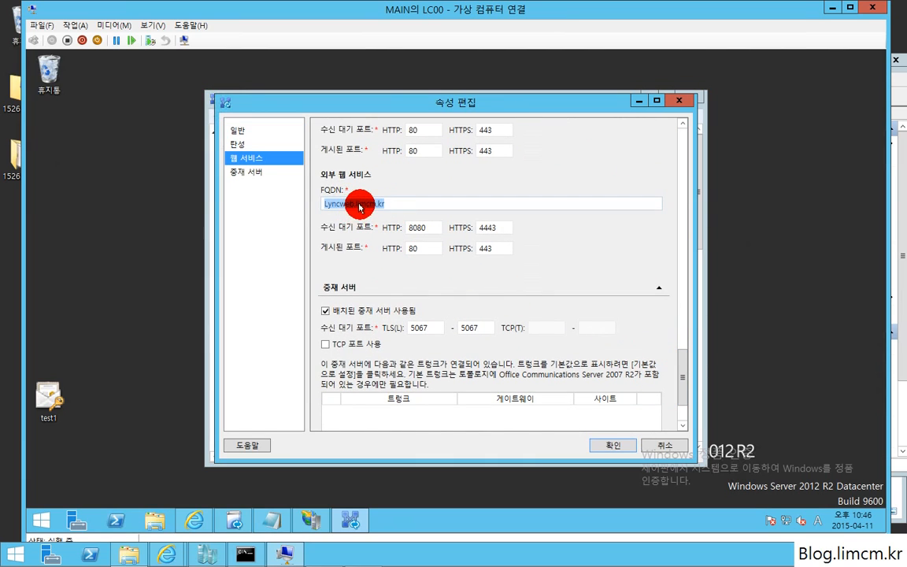
left_click(323, 206)
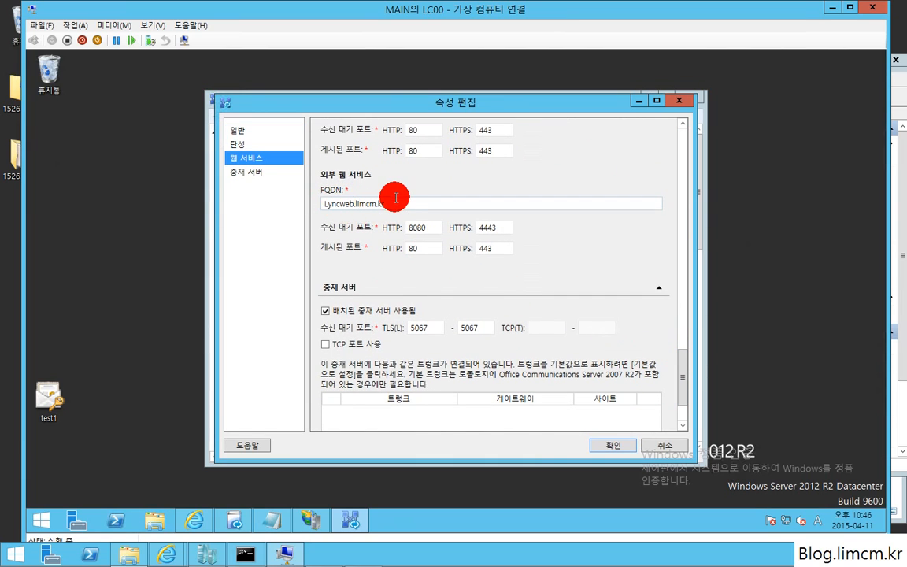
left_click_drag(398, 203, 299, 202)
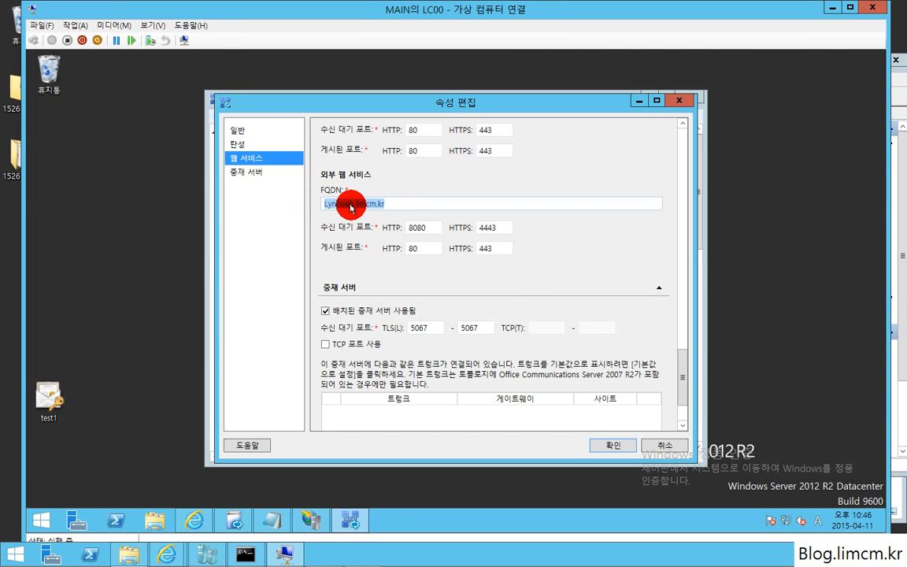
left_click(323, 203)
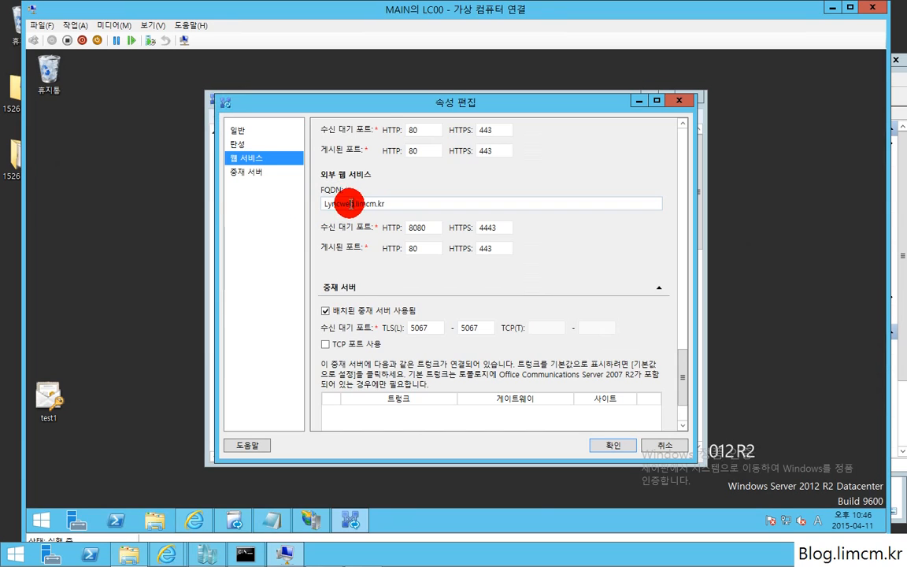
left_click_drag(354, 203, 303, 209)
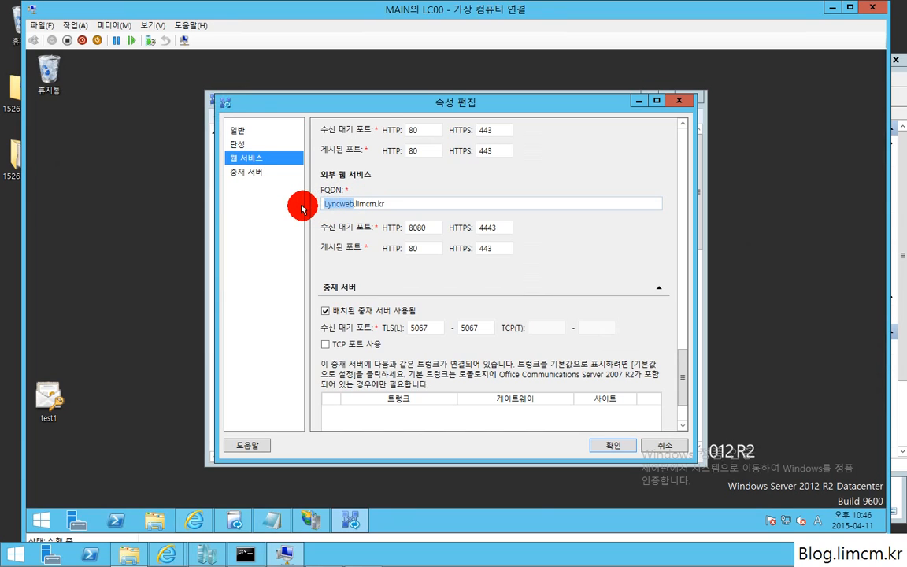
left_click(394, 207)
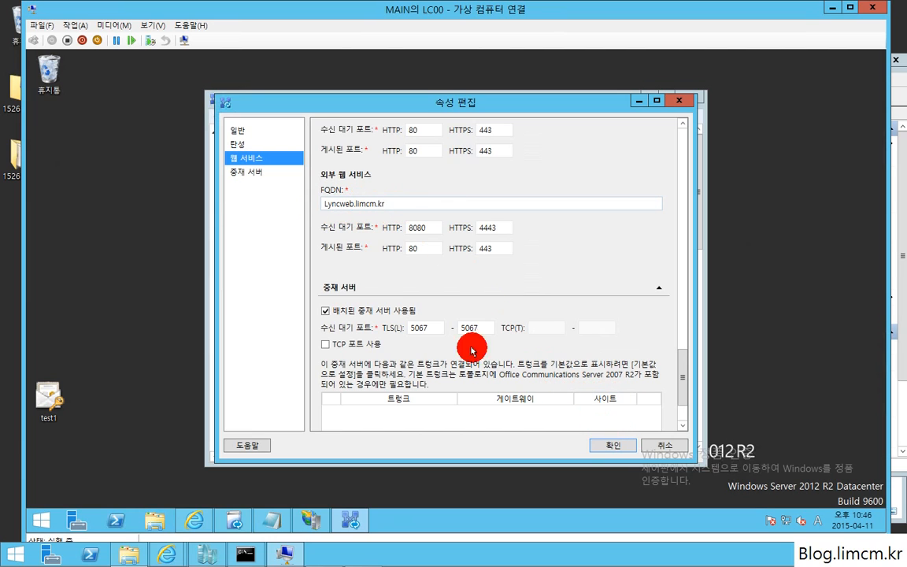
left_click(613, 445)
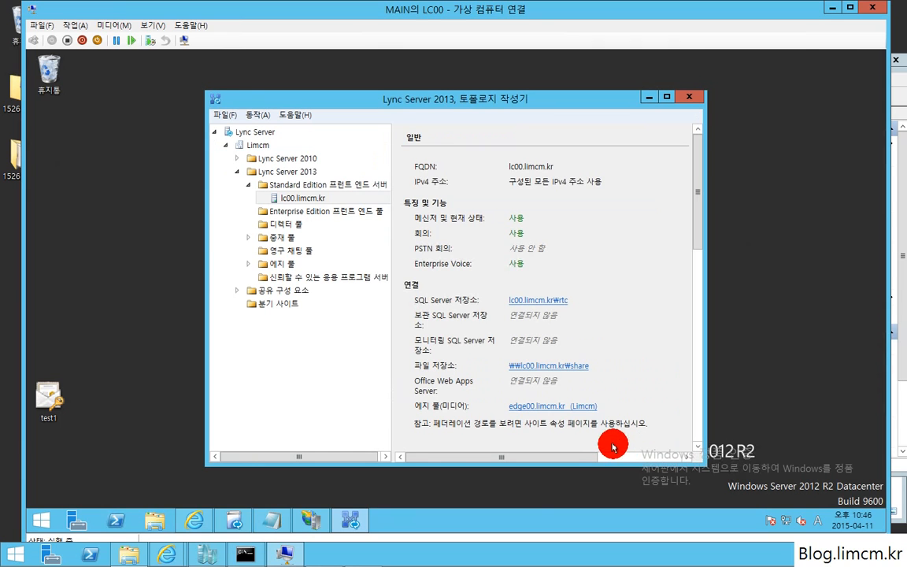
left_click(689, 96)
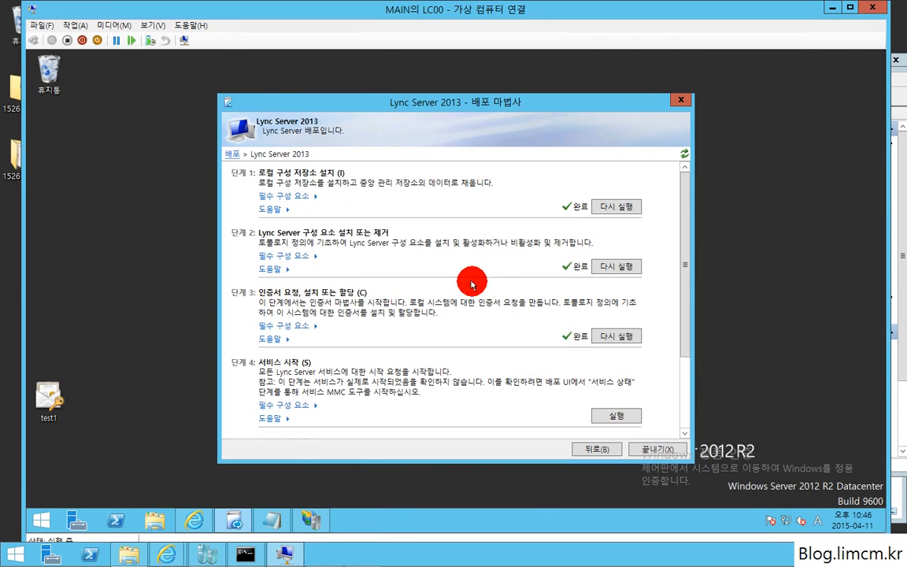
- Rerun the certificate step and start a default certificate request with the internal web services usage deselected
left_click(626, 339)
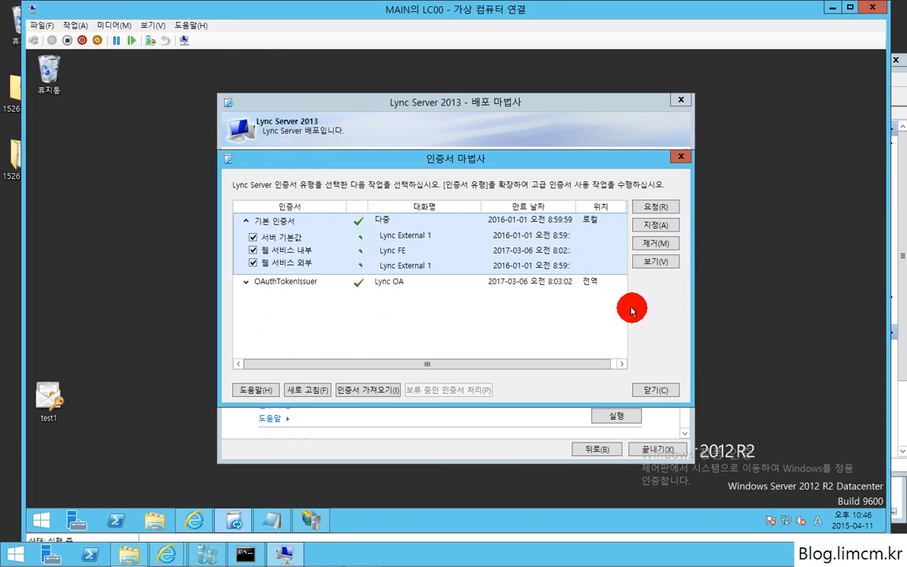
left_click(254, 238)
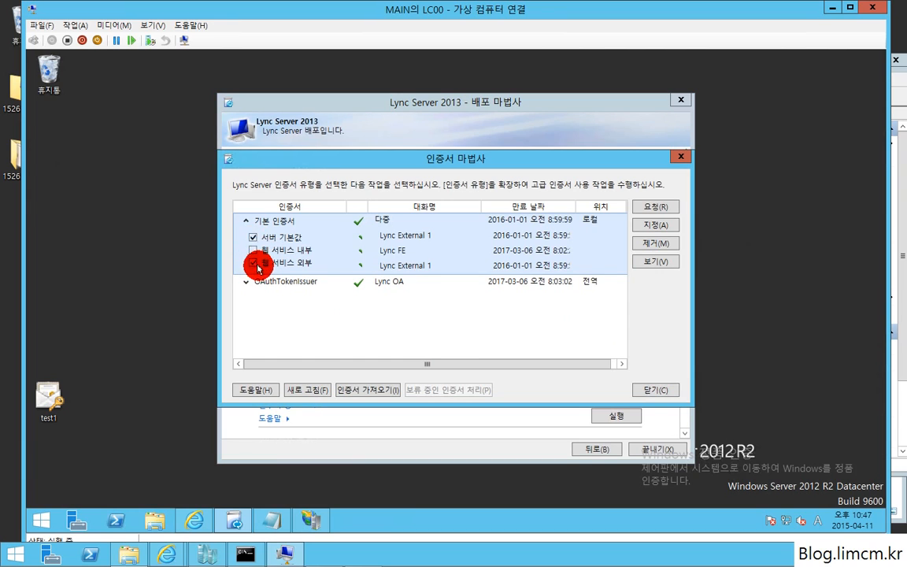
left_click(652, 205)
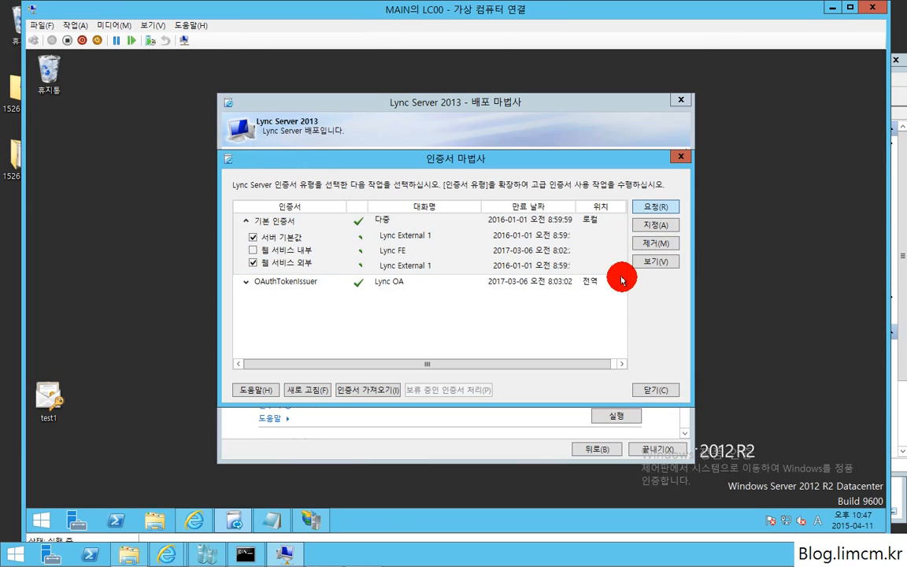
- Choose to prepare an offline certificate request, using test.req on the desktop as the request file and the default WebServer template
left_click(553, 401)
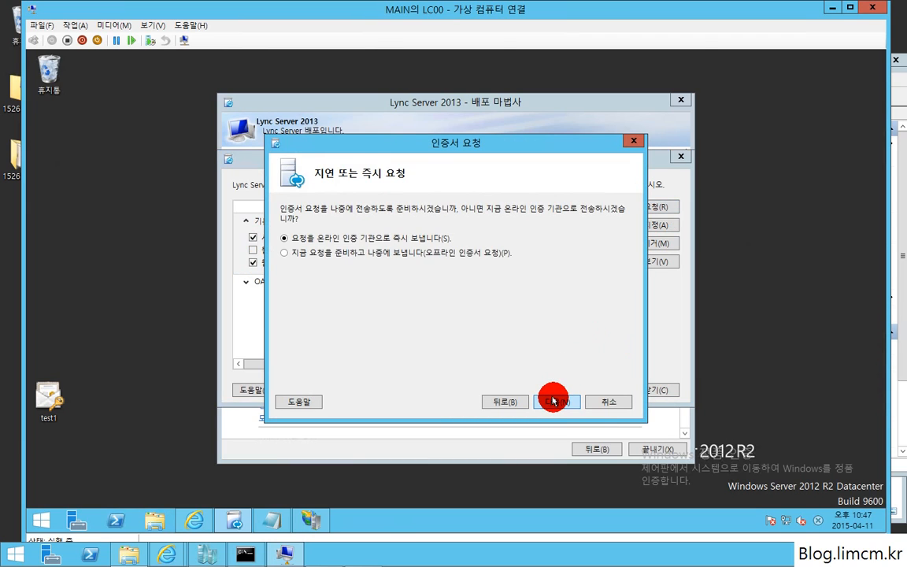
left_click(554, 401)
left_click(504, 400)
left_click(361, 252)
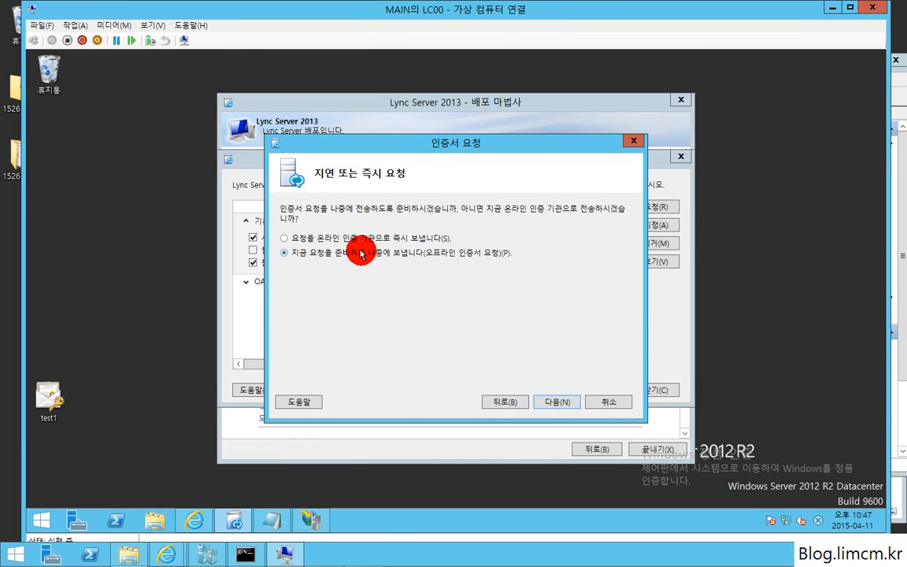
left_click(553, 402)
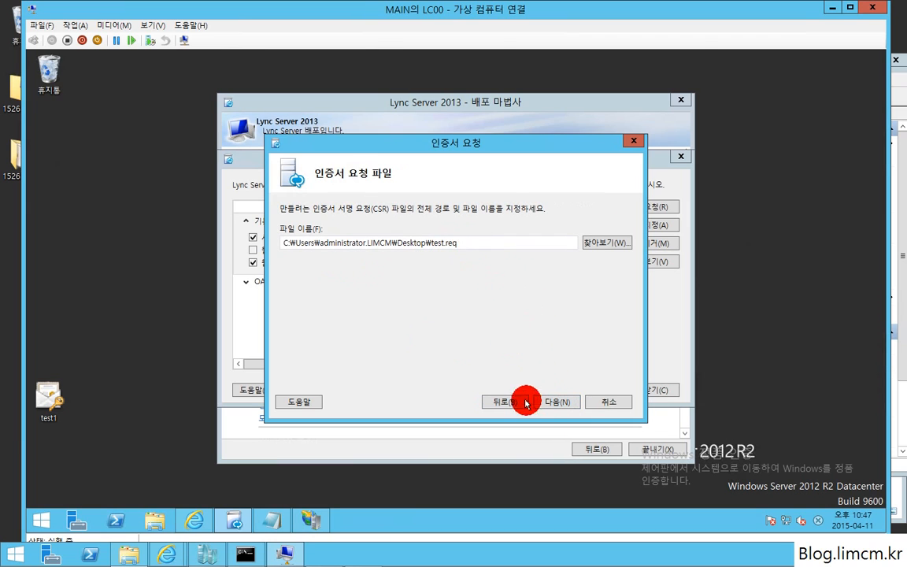
left_click(549, 401)
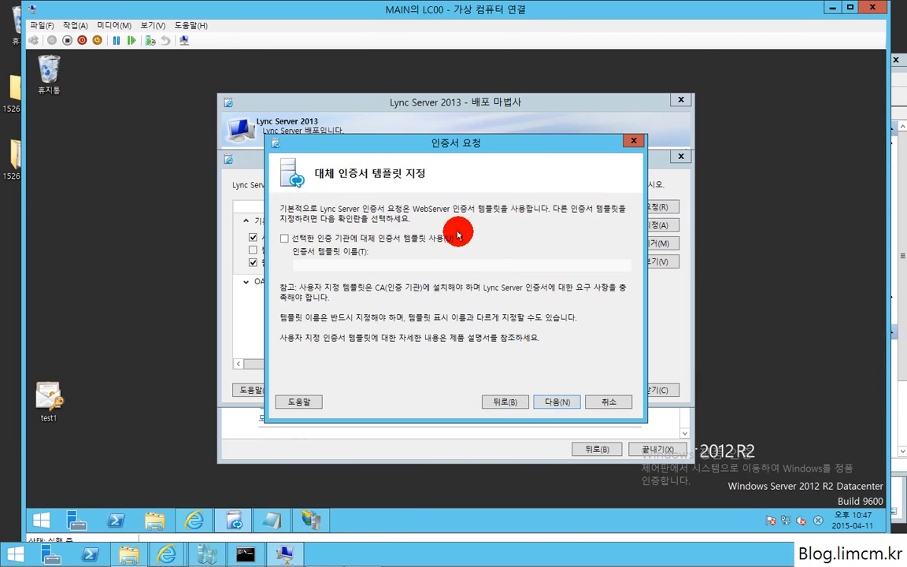
left_click(551, 400)
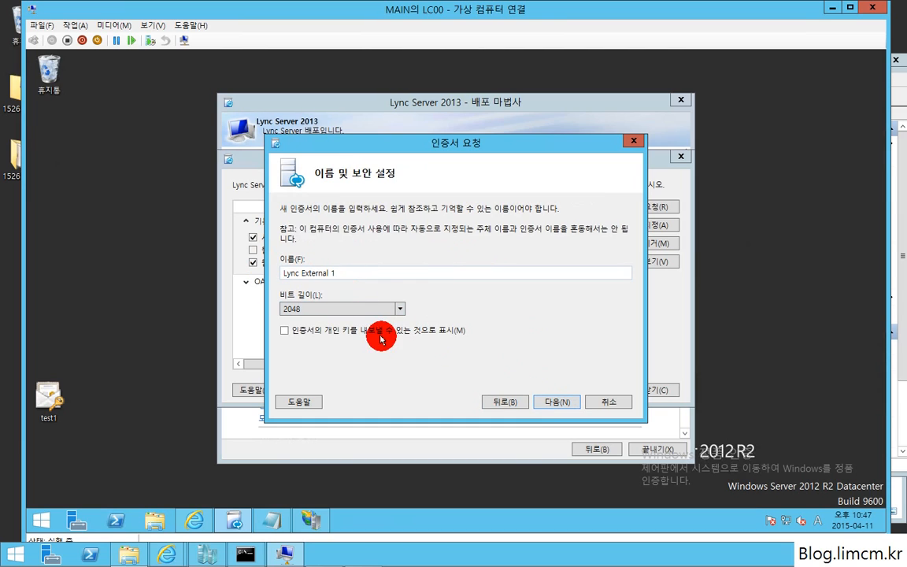
- Mark the private key of the Lync External 1 certificate as exportable and accept the existing organization and region details
left_click(293, 332)
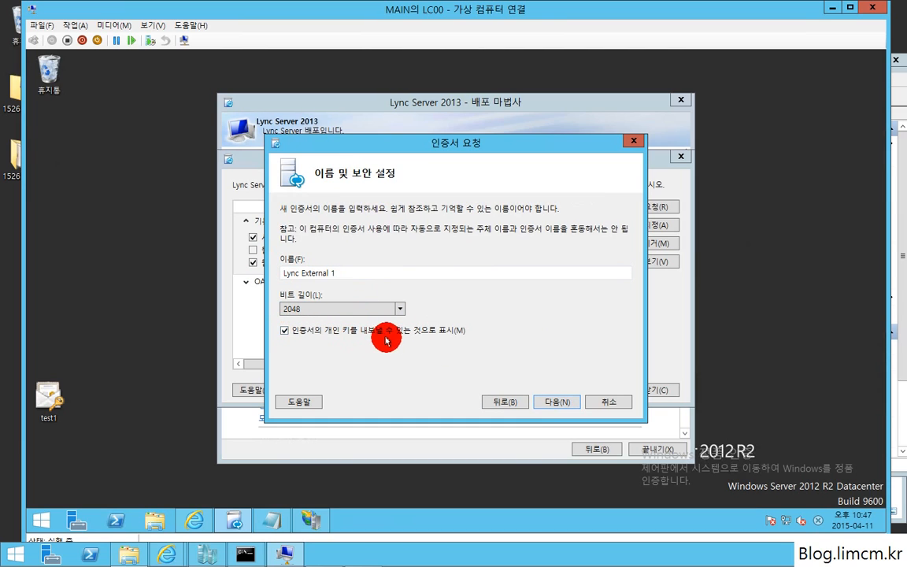
left_click(554, 400)
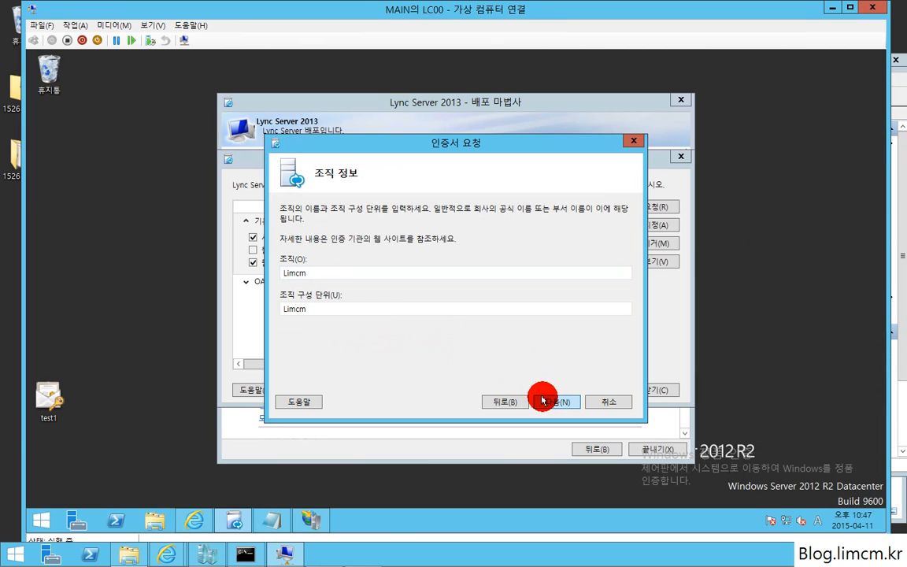
left_click(540, 400)
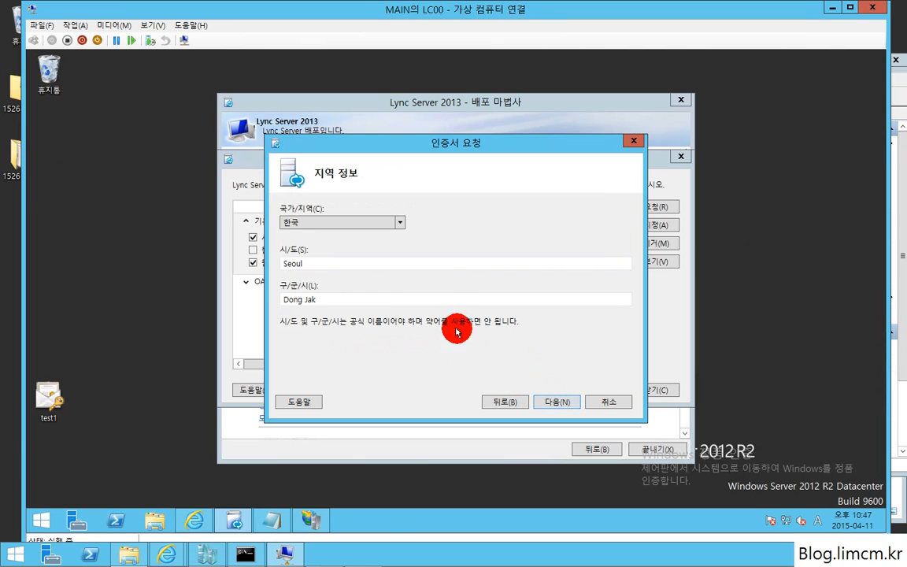
left_click(504, 402)
left_click(560, 403)
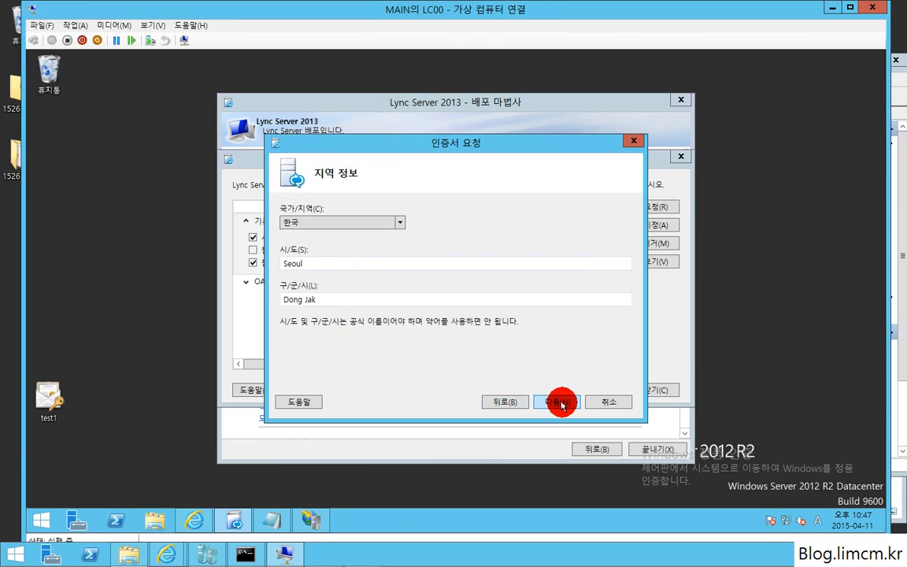
left_click(561, 404)
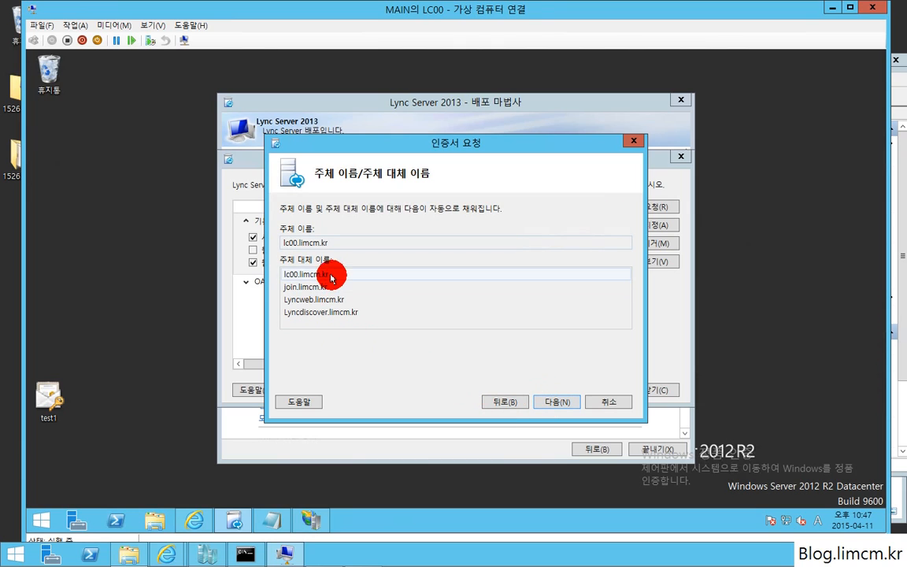
- Review the certificate's subject name and subject alternative names, then continue to the SIP domain settings
left_click_drag(341, 243, 264, 236)
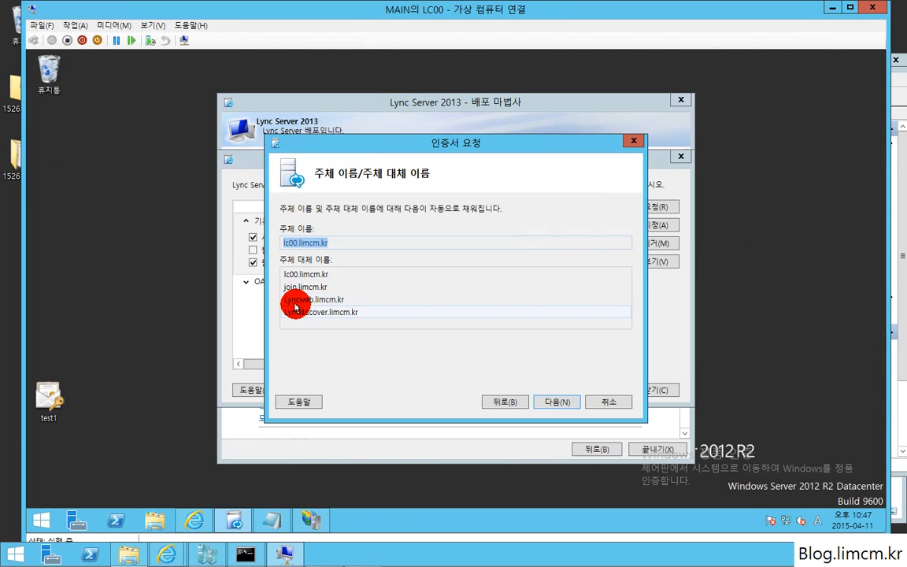
left_click(354, 313)
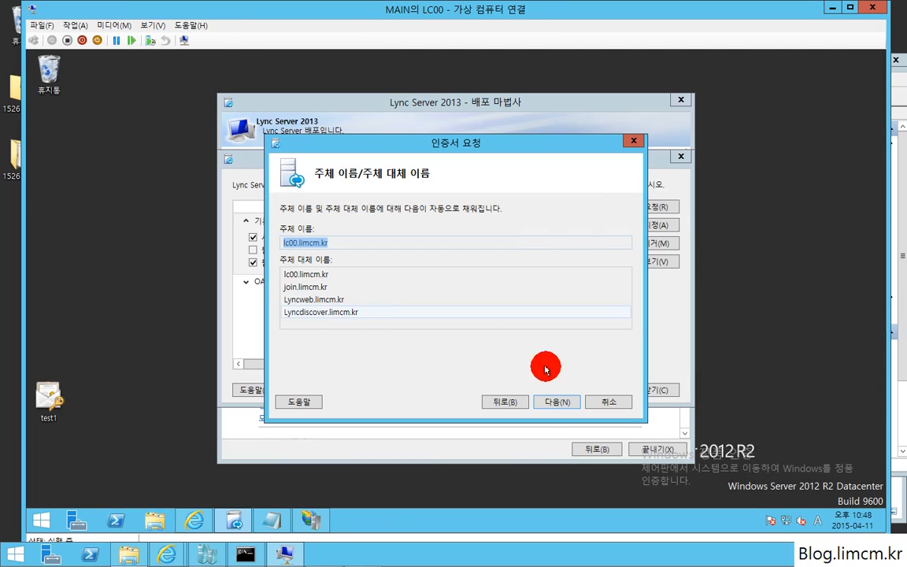
left_click(547, 400)
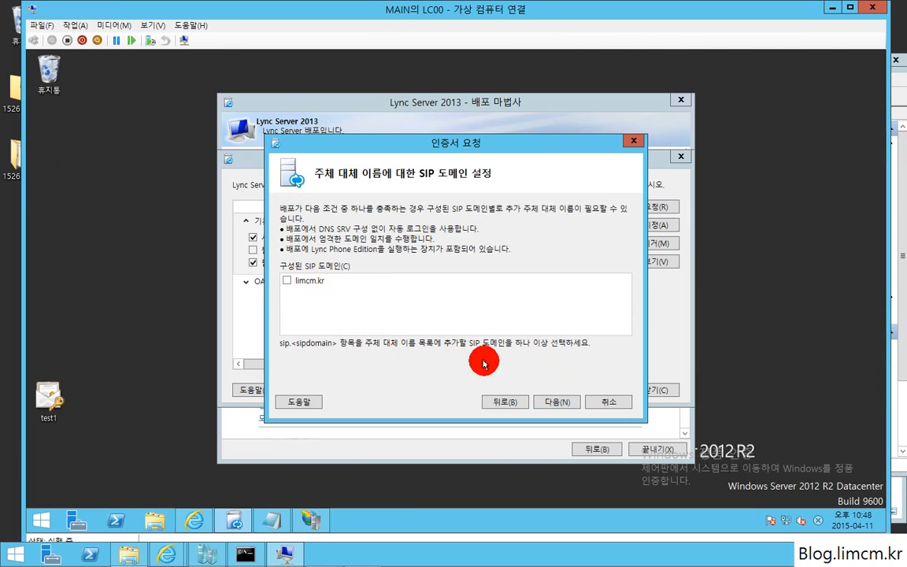
- Generate and finish the offline certificate request, selecting no SIP domain and adding no extra subject alternative names
left_click(561, 402)
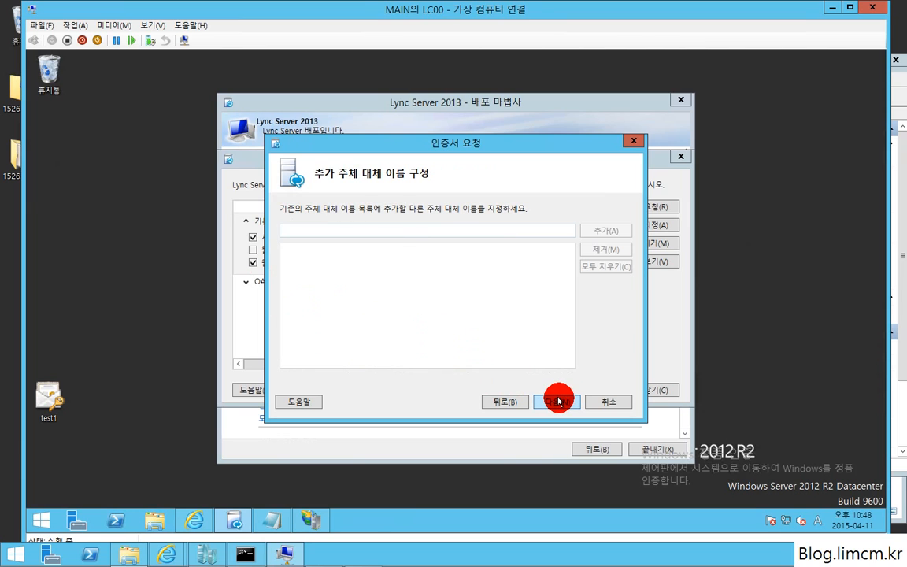
left_click(558, 402)
left_click(558, 401)
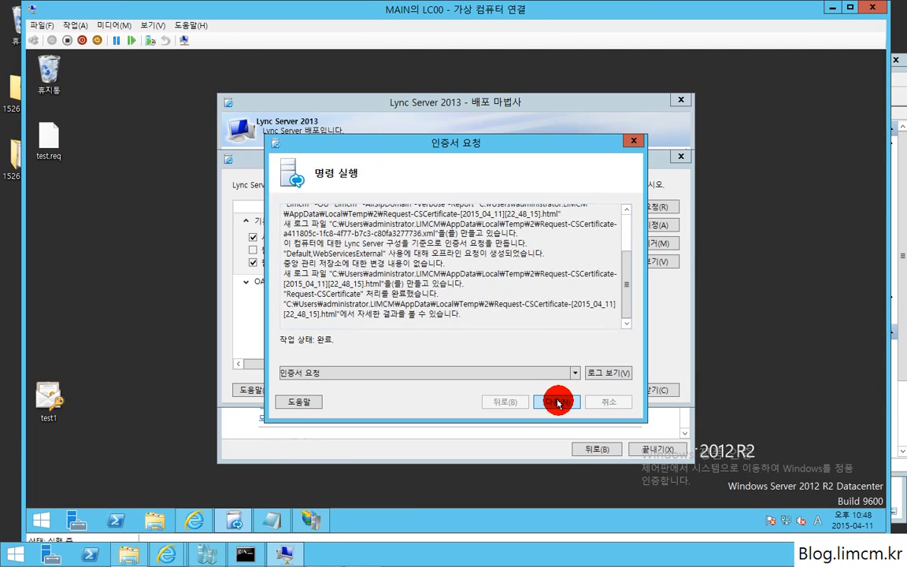
left_click(558, 402)
left_click(559, 402)
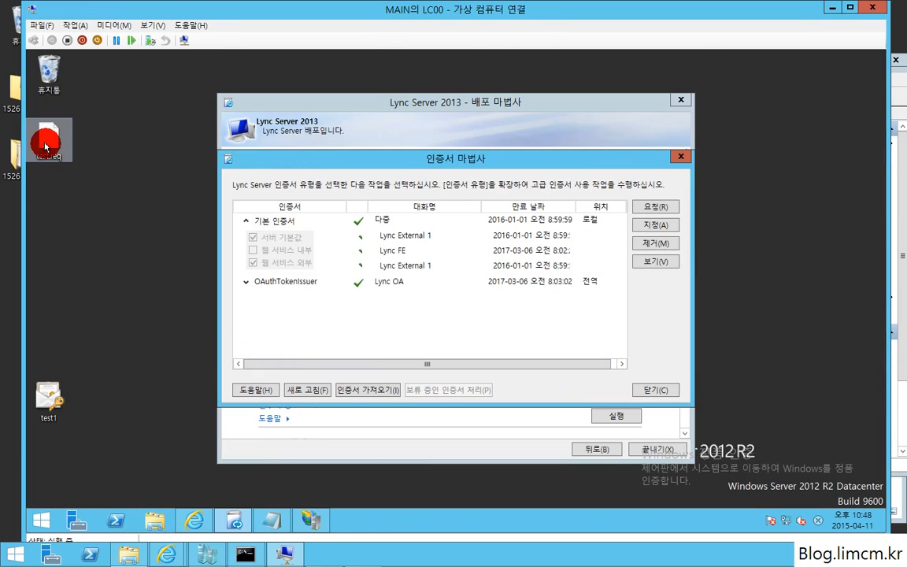
- Open the desktop file test.req in Notepad and select the whole request text, including its BEGIN and END lines
key("super+r")
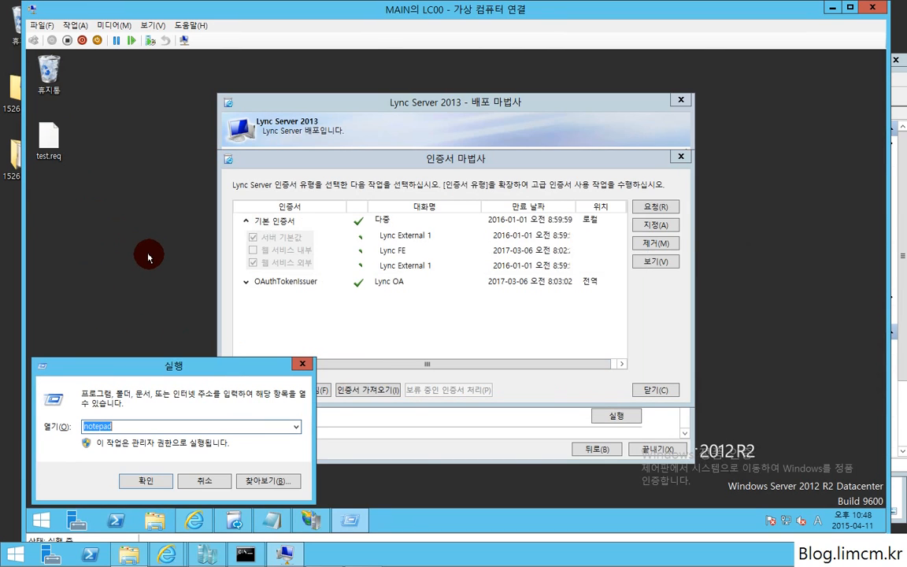
key("Return")
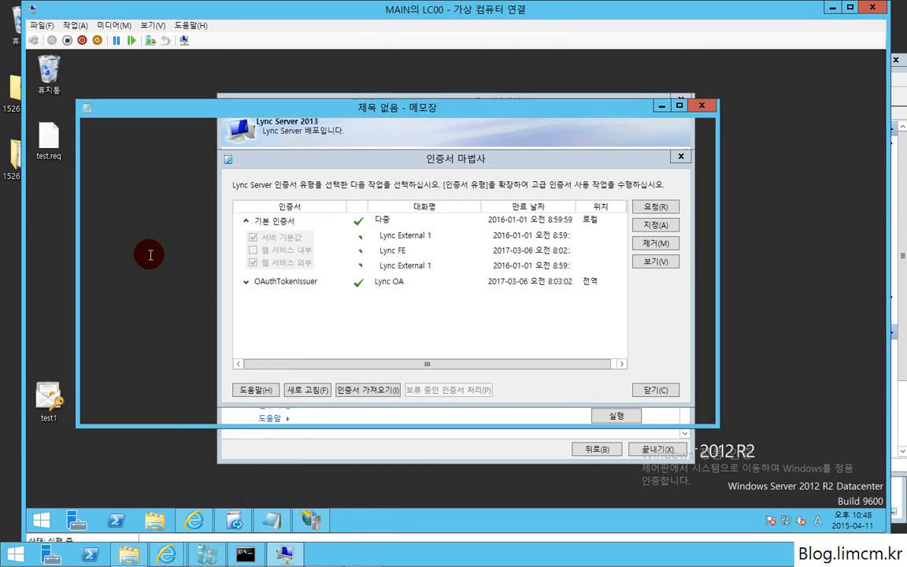
left_click_drag(44, 140, 298, 196)
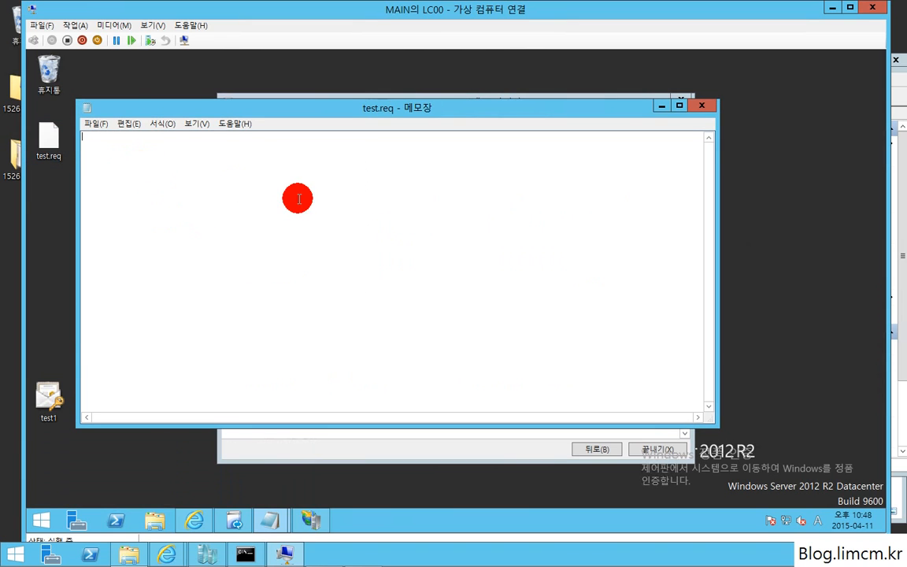
left_click_drag(262, 338, 3, 95)
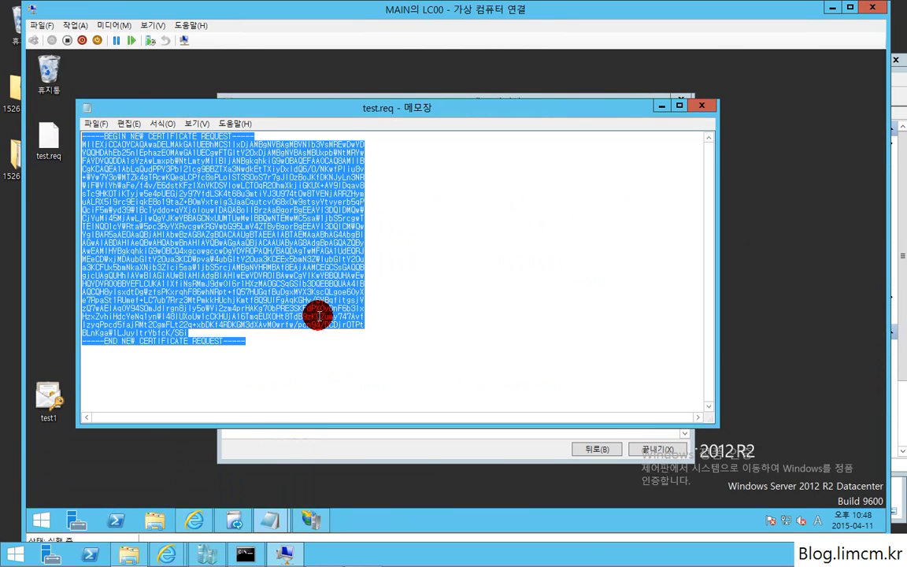
left_click(379, 366)
- Switch to Internet Explorer and go to gogetssl.com
left_click(198, 522)
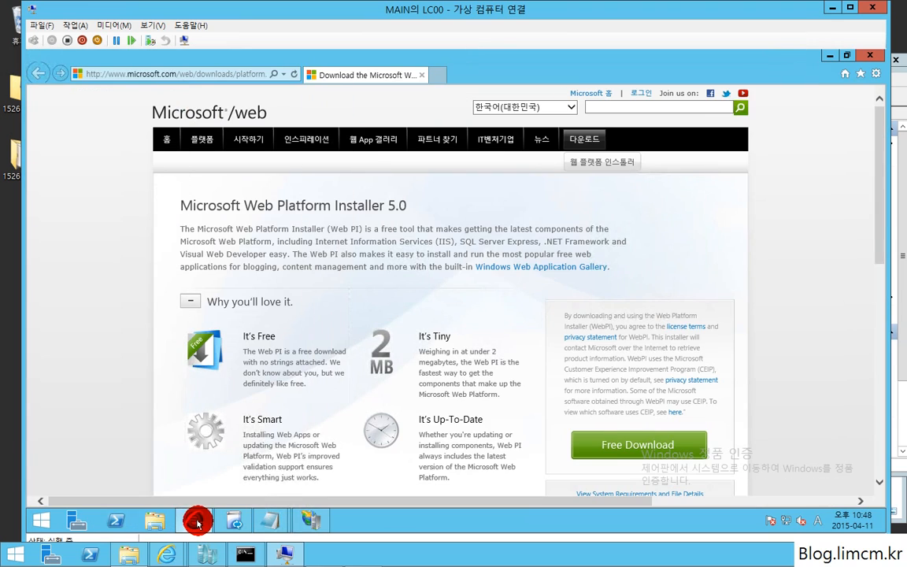
left_click(157, 74)
type("goge")
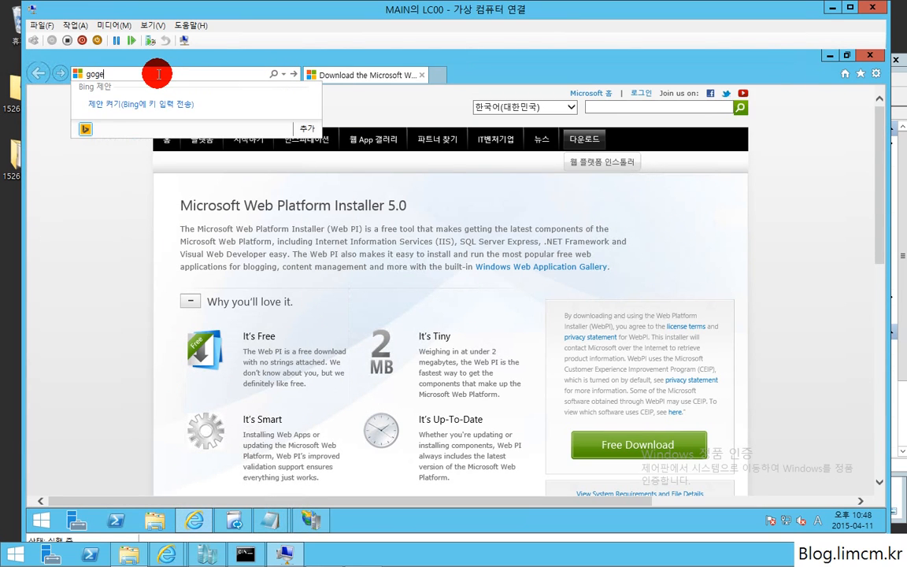
type("tssl.com")
key("Return")
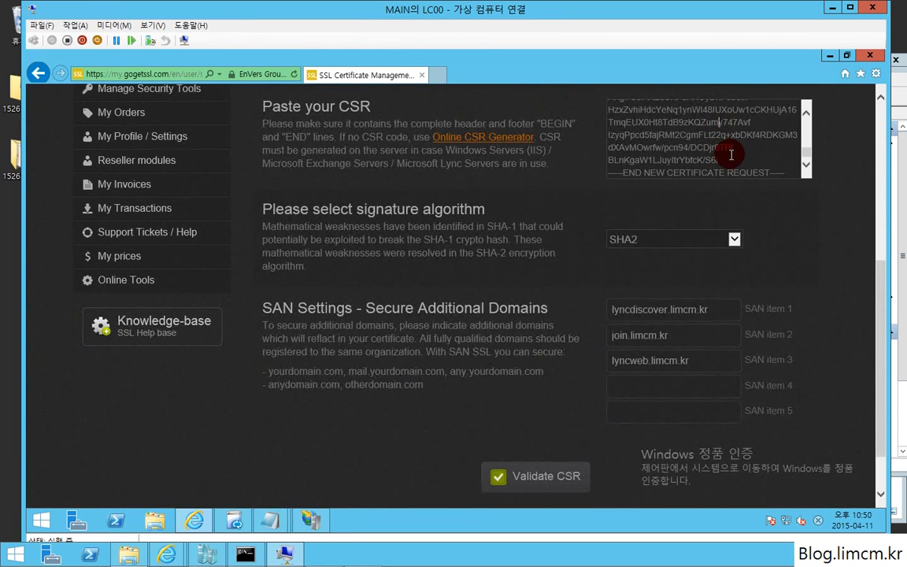
- Review the pasted CSR and the three SAN entries on the certificate order form, and close the browser without validating the CSR
scroll(731, 156, "up", 1)
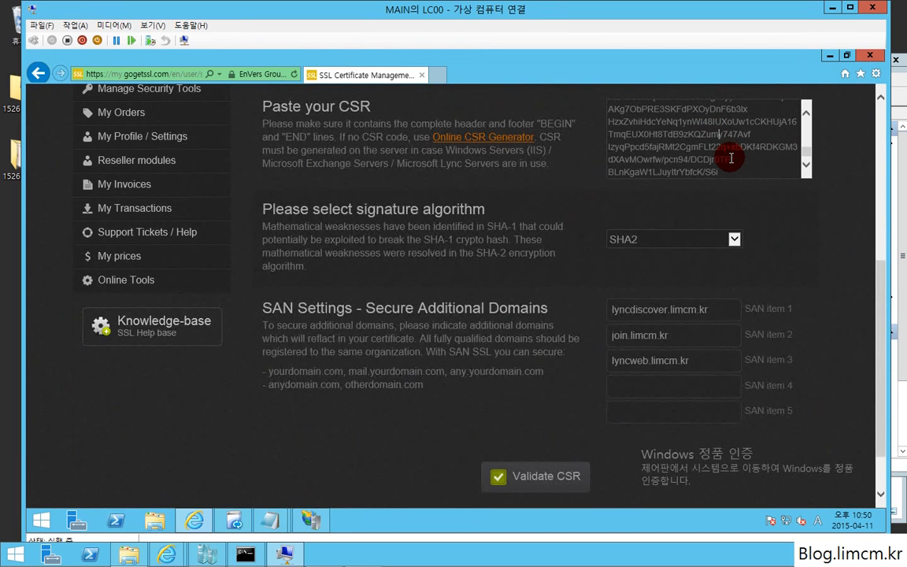
scroll(824, 225, "up", 1)
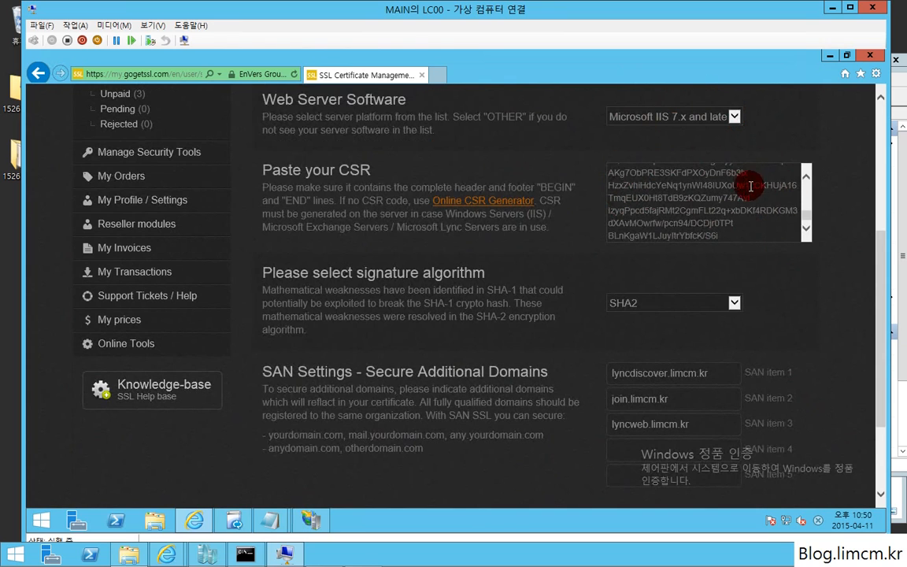
scroll(832, 300, "down", 1)
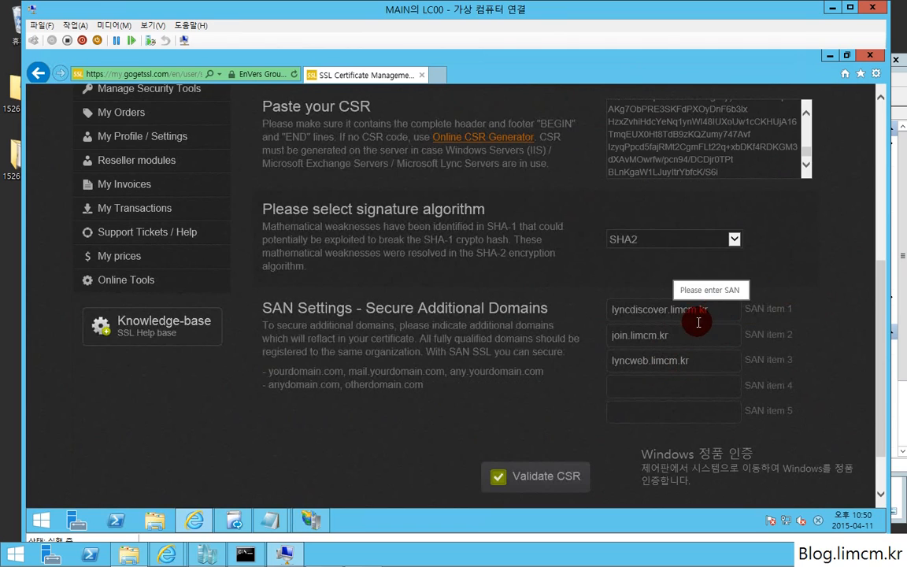
left_click_drag(609, 308, 704, 317)
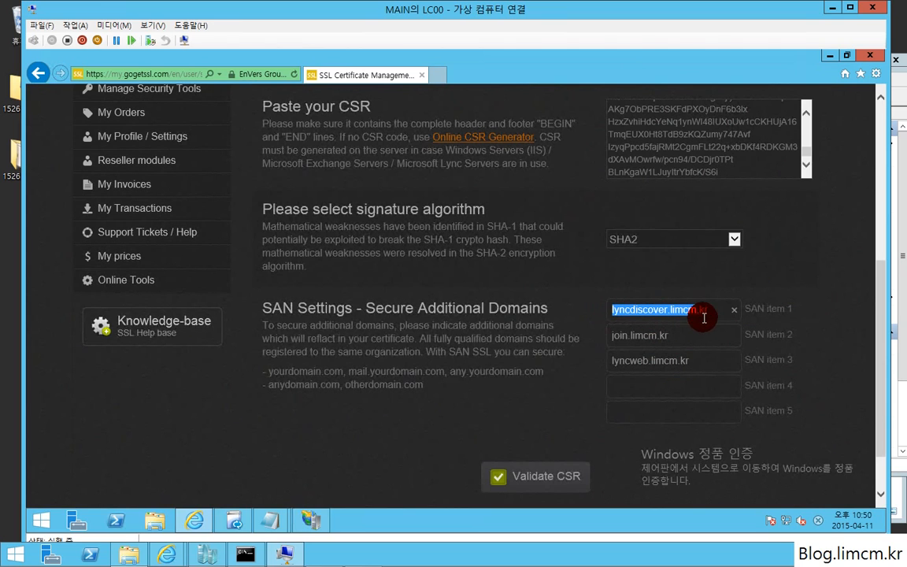
left_click(693, 336)
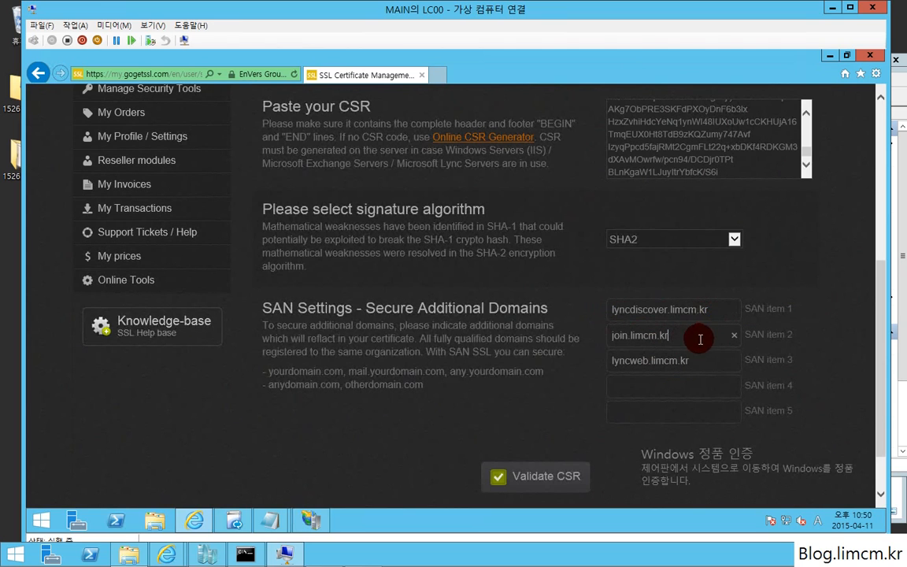
left_click_drag(701, 362, 625, 310)
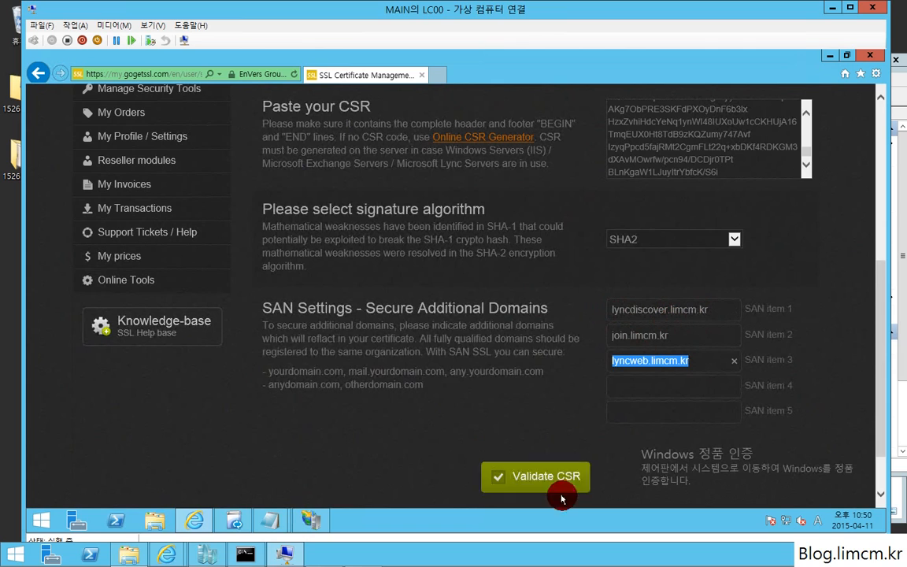
left_click(871, 56)
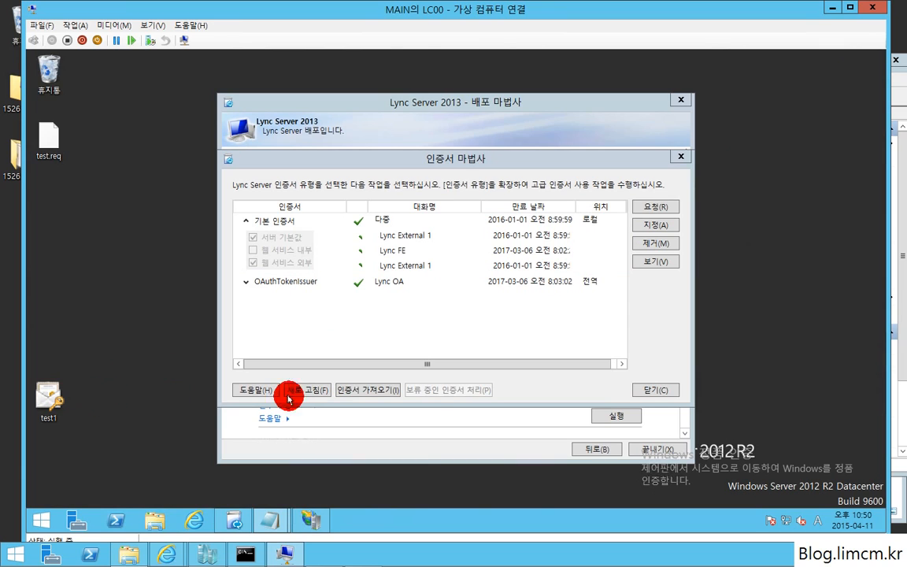
- Try to import the certificate file 15263588repl_32.crt, look for a certificate file on the desktop, and cancel the import
left_click(369, 392)
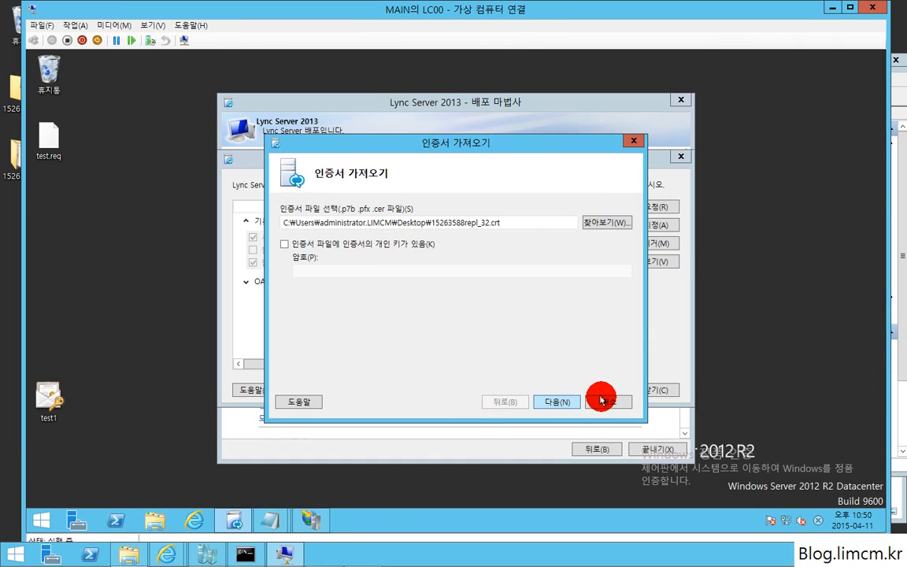
left_click(557, 404)
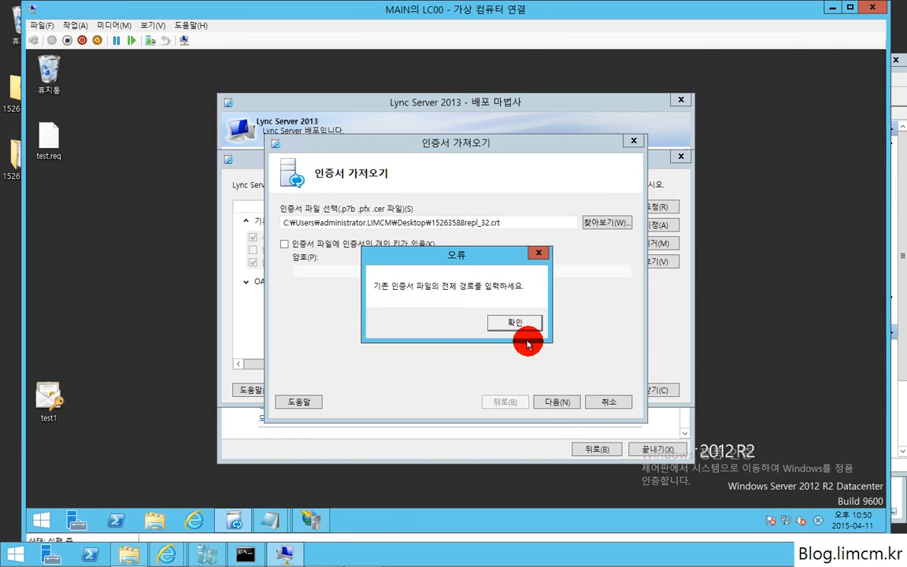
left_click(515, 326)
left_click(605, 222)
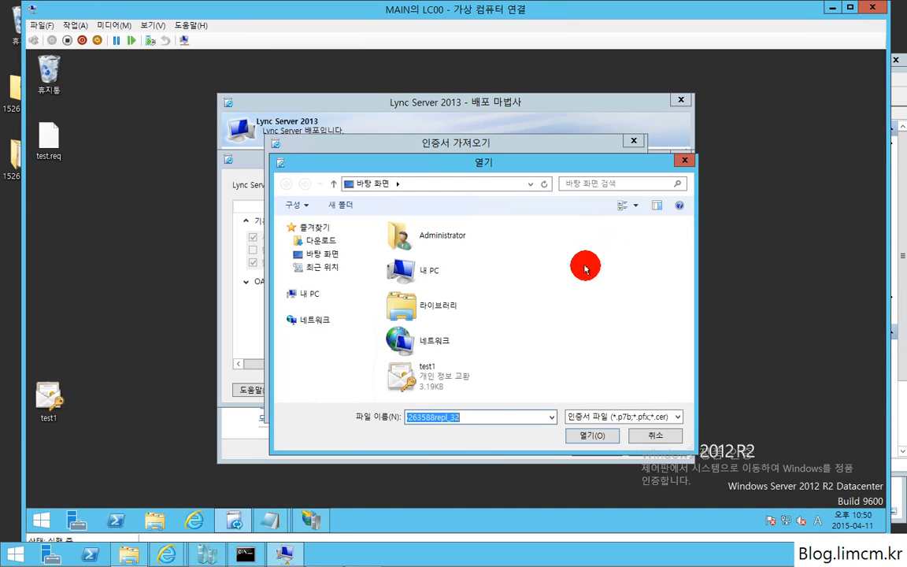
left_click(438, 377)
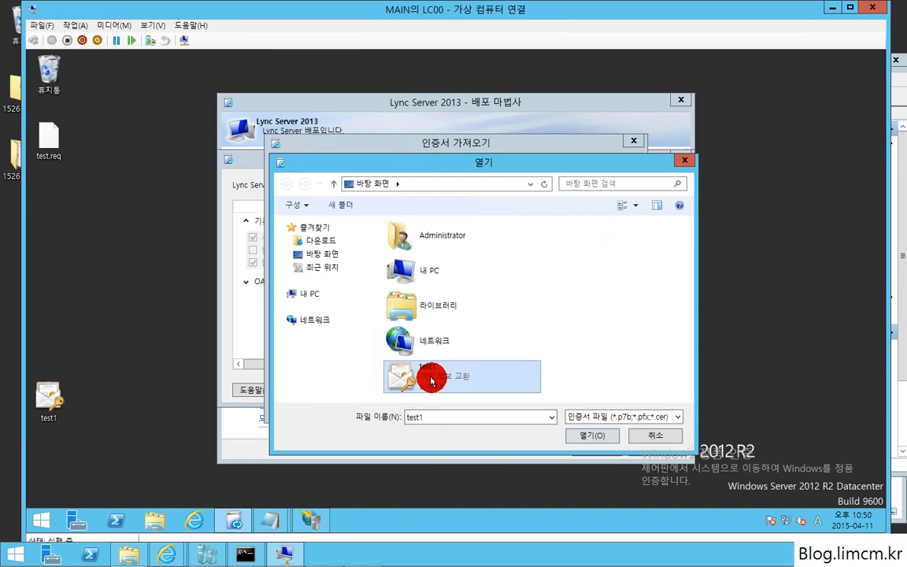
left_click(655, 435)
left_click(601, 406)
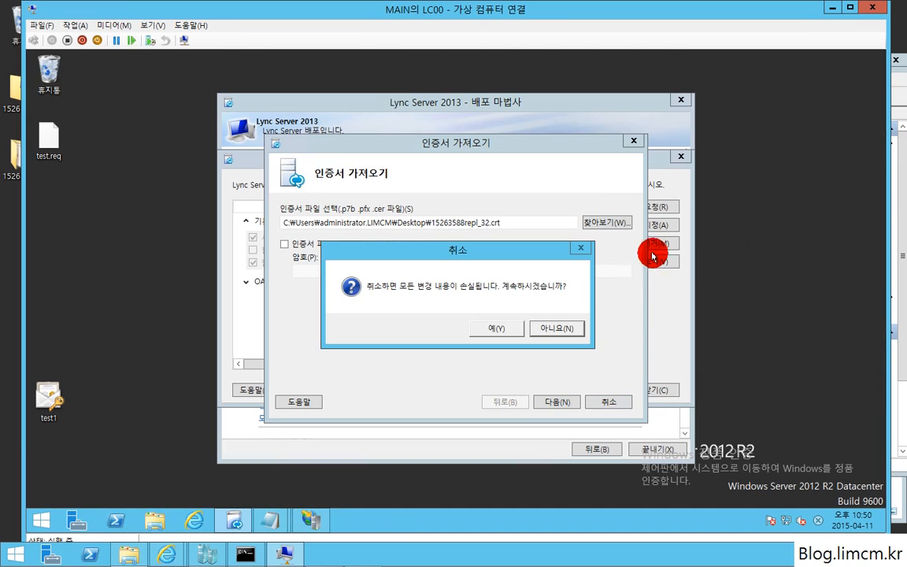
left_click(508, 319)
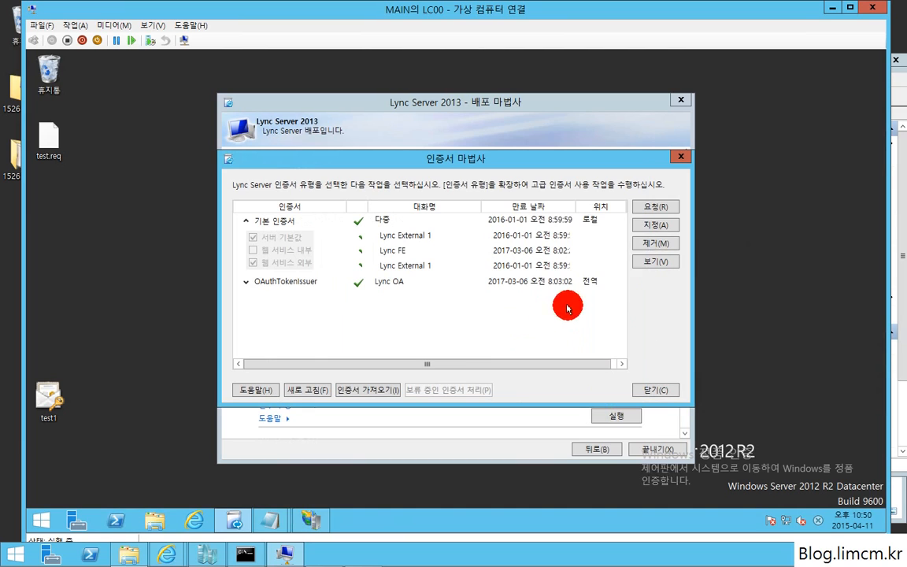
- Start assigning a certificate, look through the local certificate store list, and cancel the assignment
left_click(656, 229)
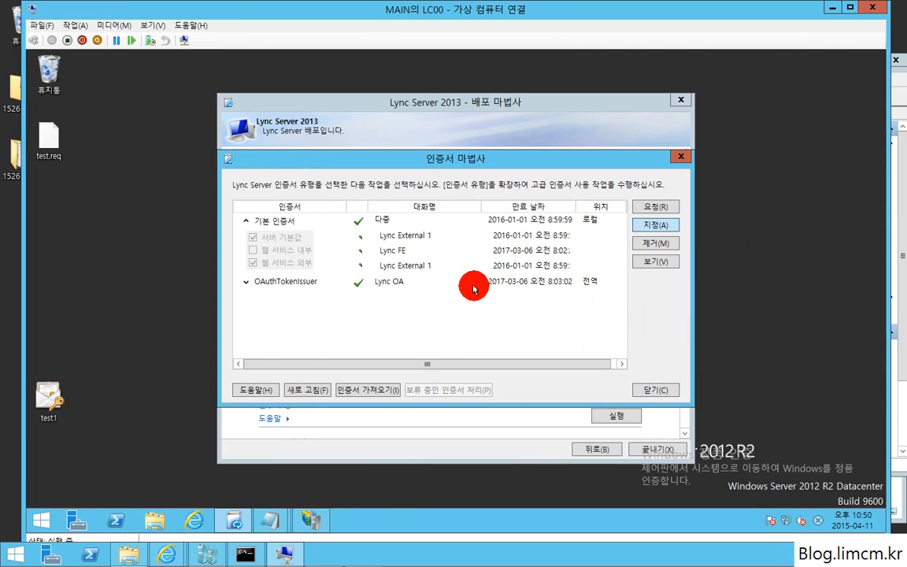
left_click(551, 403)
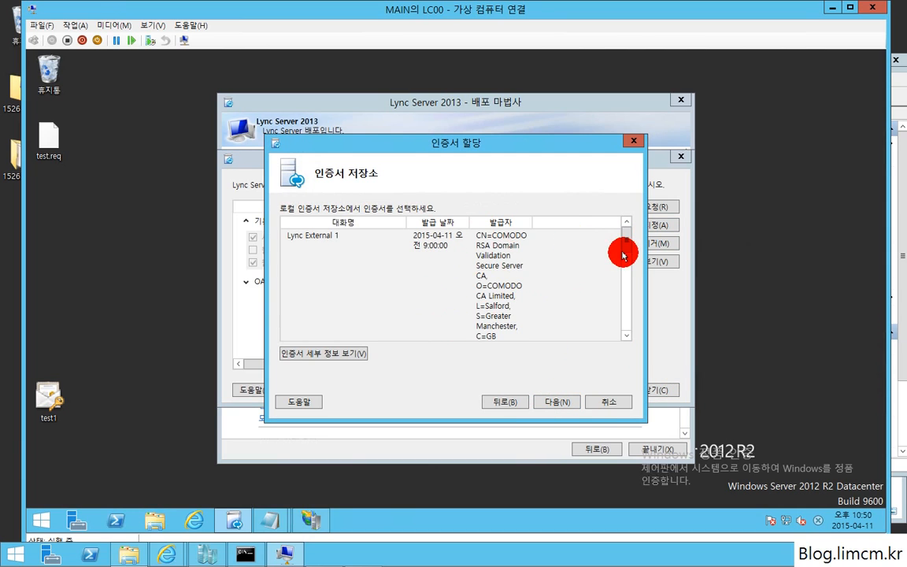
left_click_drag(627, 247, 627, 271)
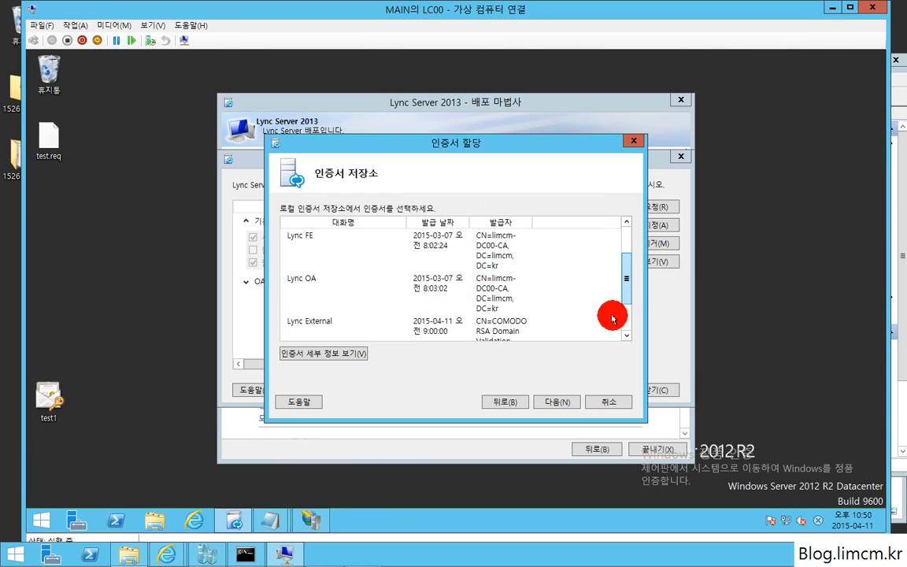
left_click(607, 401)
left_click(496, 320)
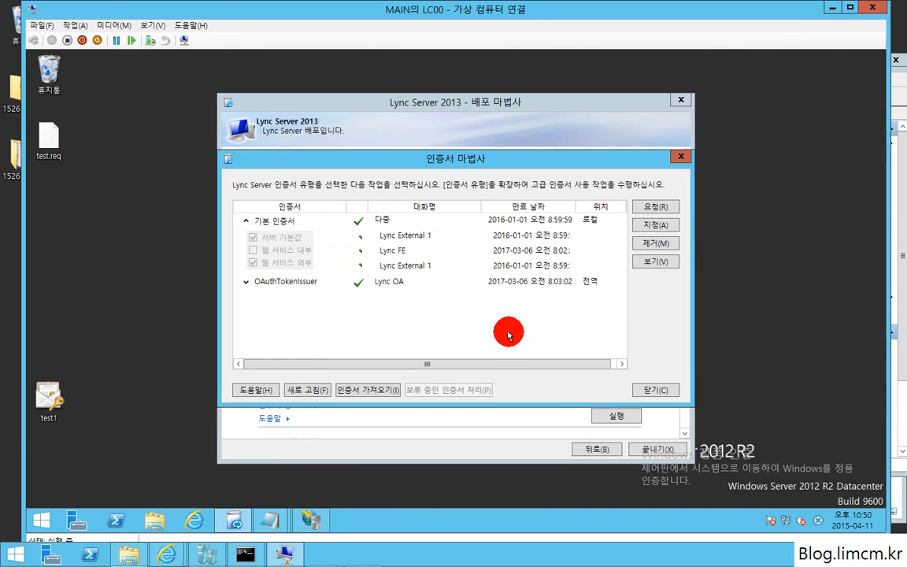
- Select the default certificate entry, and close both the Certificate Wizard and the Lync Server Deployment Wizard
left_click(411, 238)
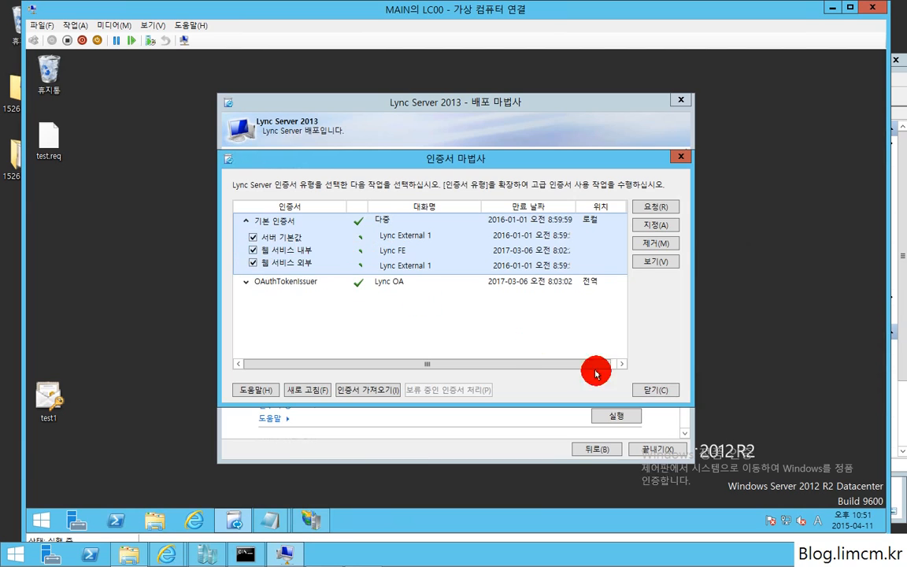
left_click(646, 388)
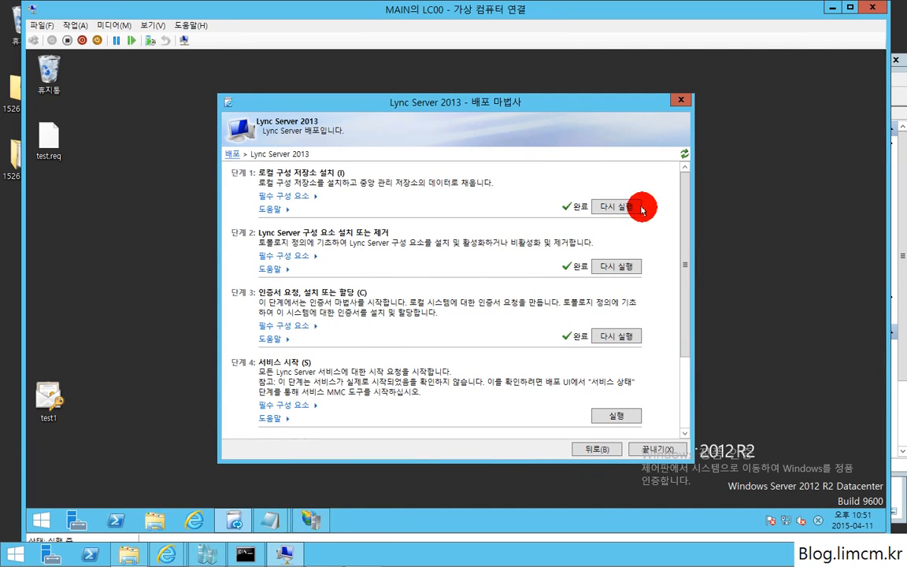
left_click(681, 100)
- Search for and open IIS Manager, and display the Server Certificates of the LC00 server
key("super")
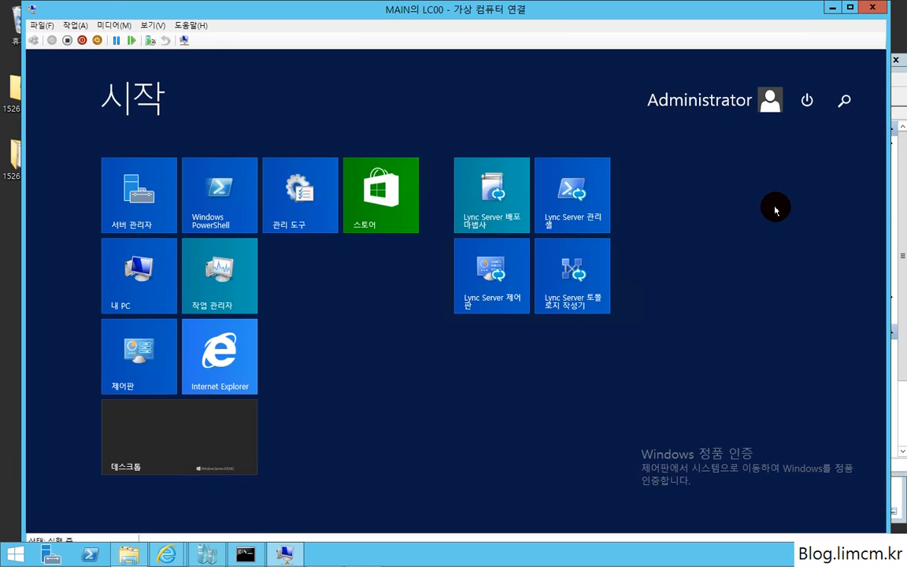
type("iis(인터넷 정보 서비스) 관리자")
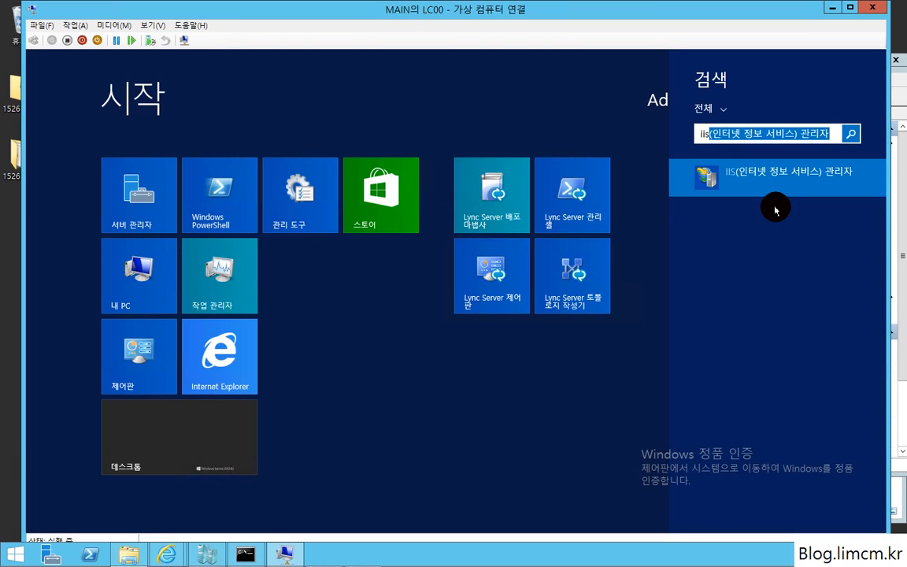
key("Return")
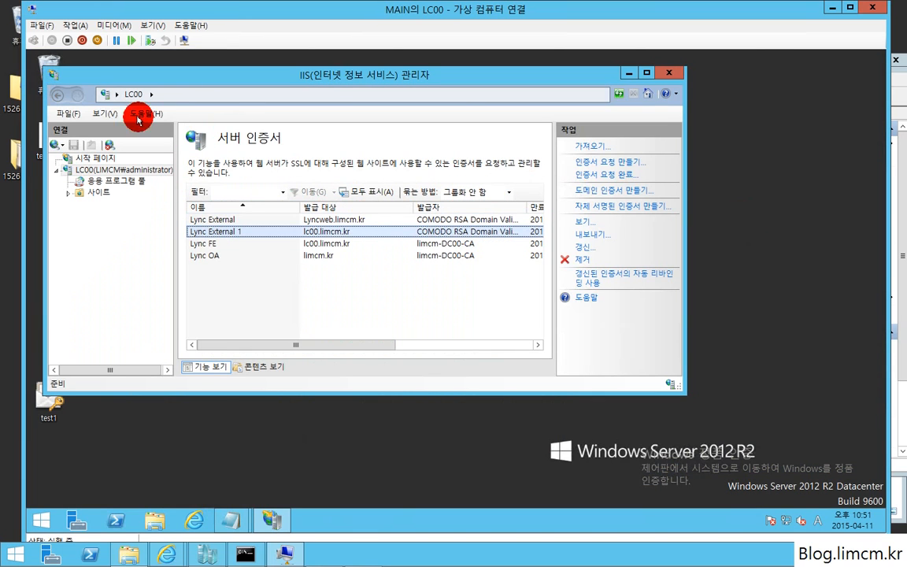
left_click(105, 172)
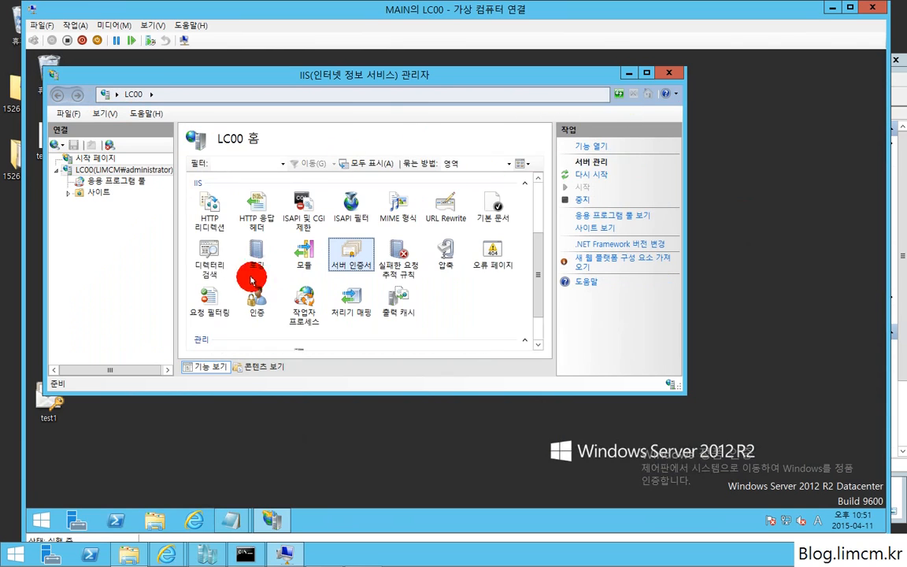
left_click(346, 257)
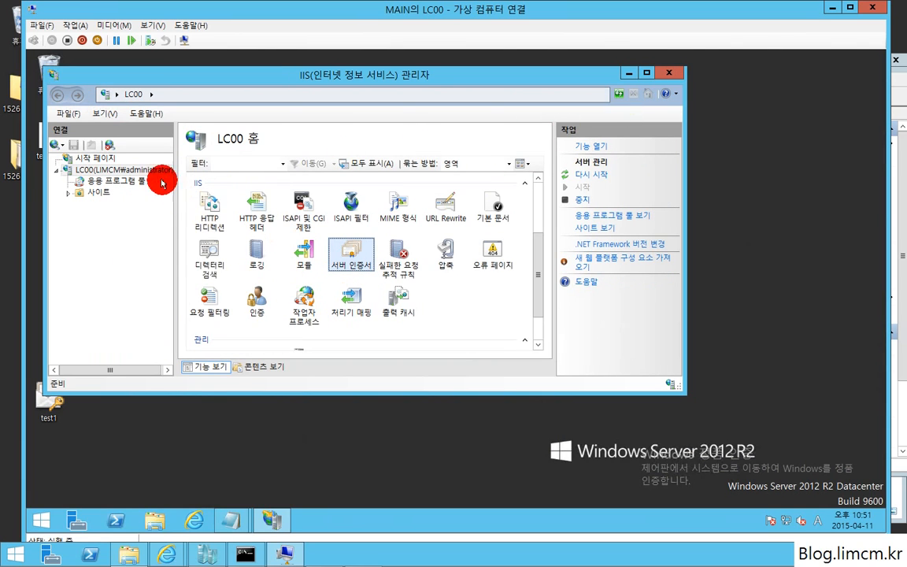
left_click(118, 171)
double_click(348, 258)
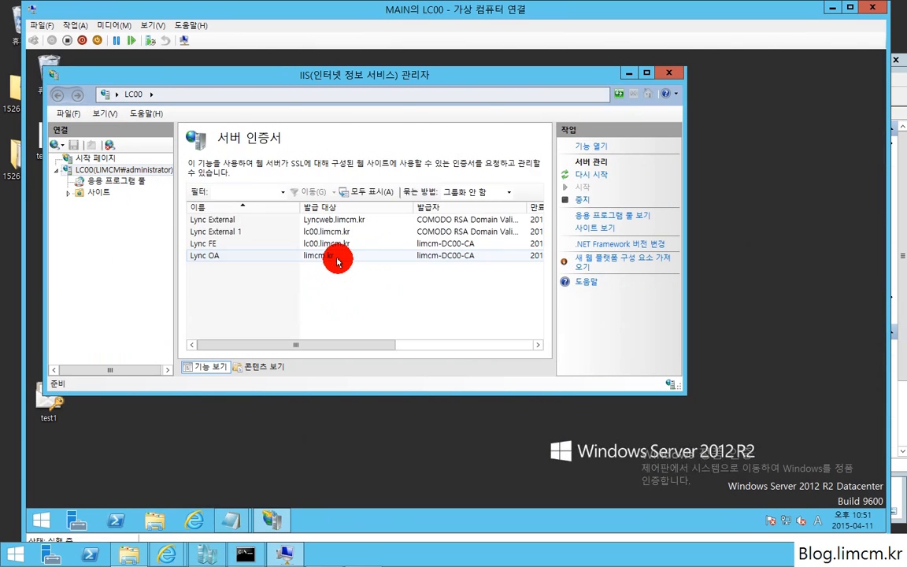
- Try to export the Lync External 1 certificate to test1.pfx on the desktop, enter and confirm the export password, and cancel the export
left_click(237, 231)
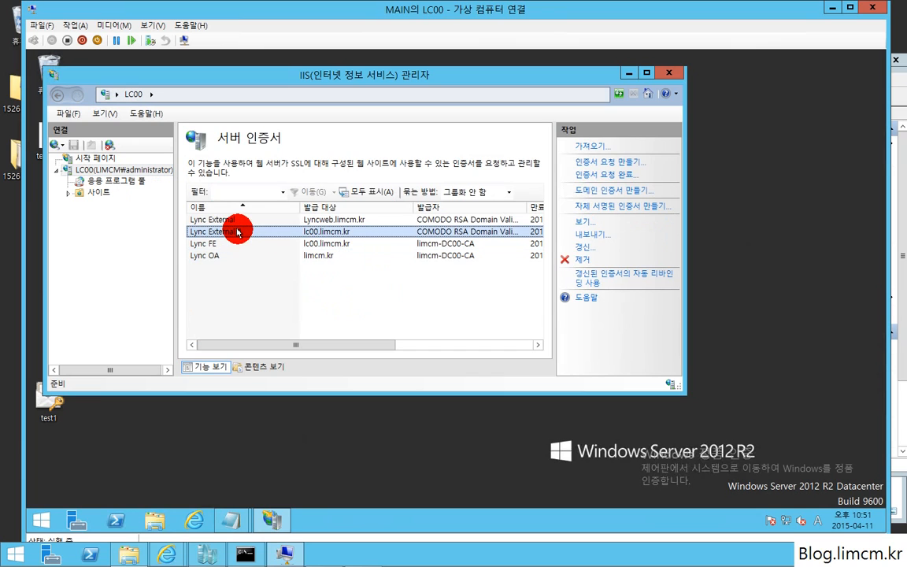
right_click(238, 232)
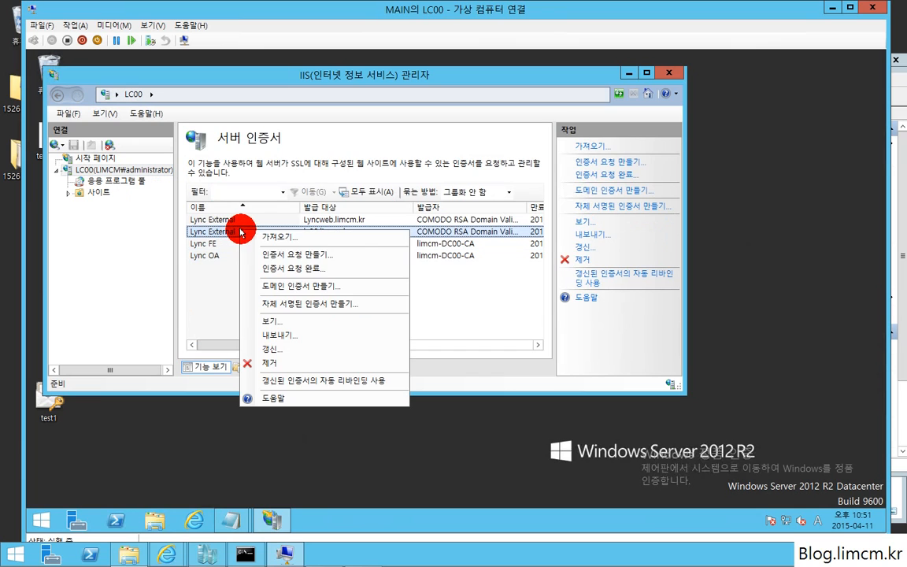
left_click(308, 335)
left_click(455, 190)
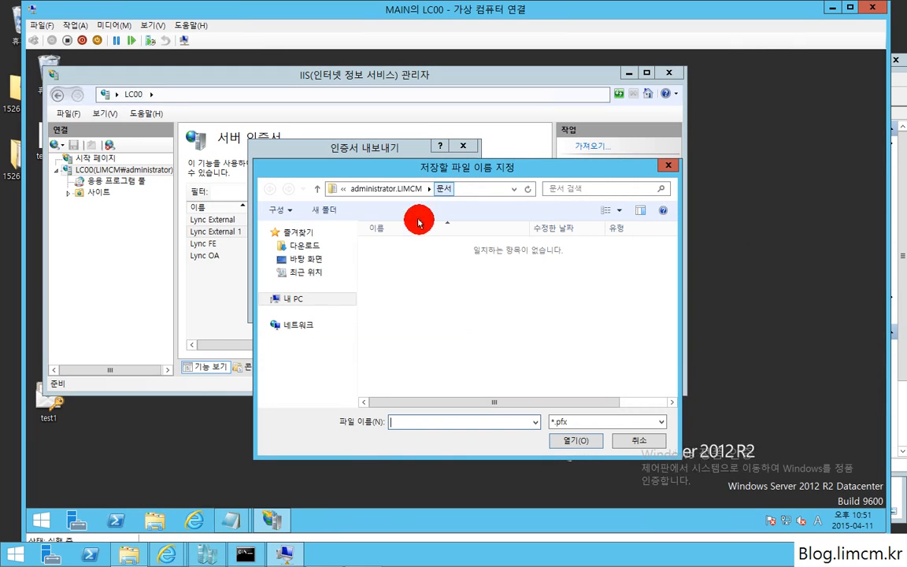
left_click(308, 259)
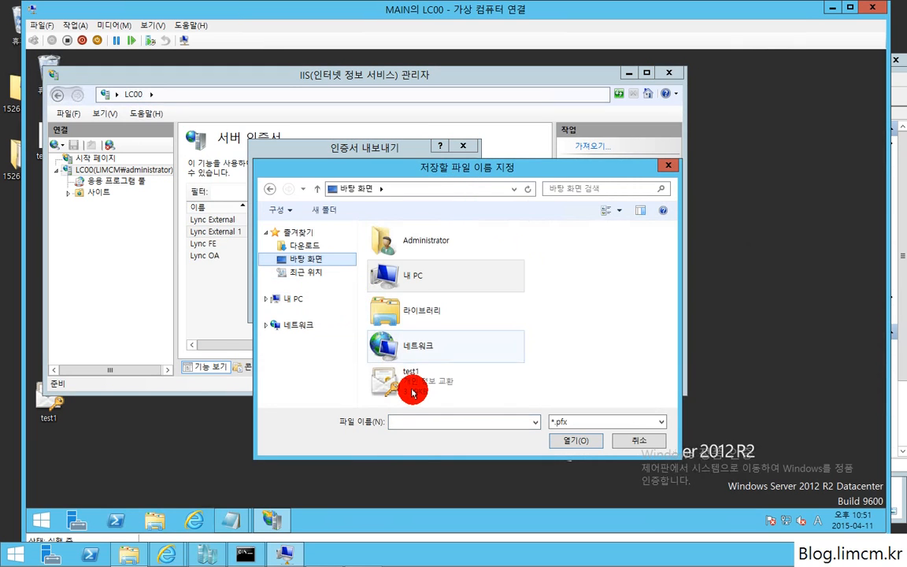
double_click(410, 388)
left_click(322, 231)
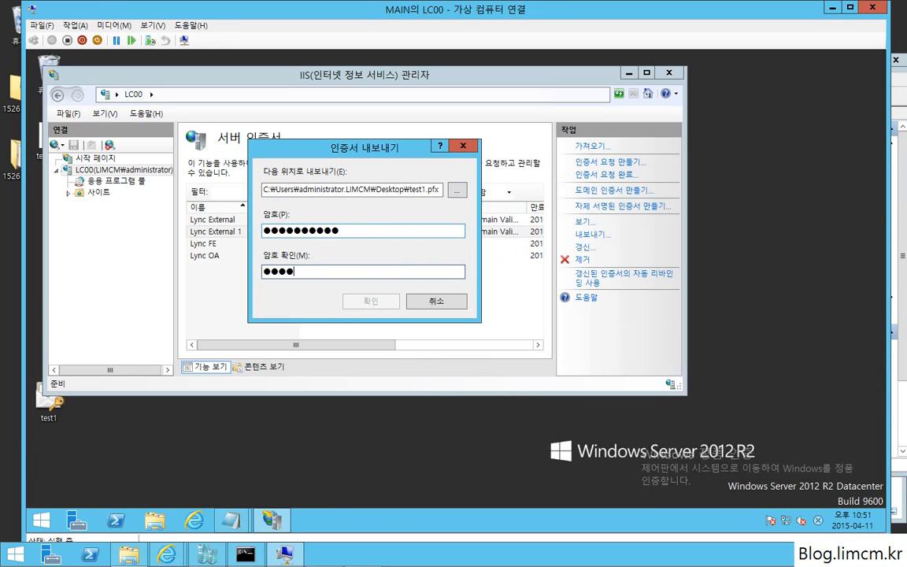
type("1")
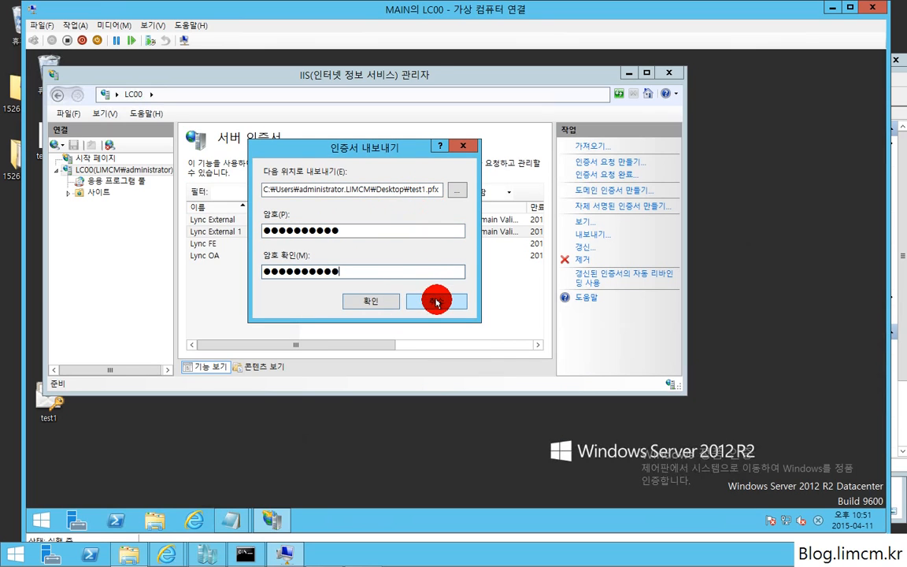
left_click(436, 302)
- Close IIS Manager, select the test1 certificate file on the LC00 desktop, and minimize the LC00 connection window
left_click(670, 72)
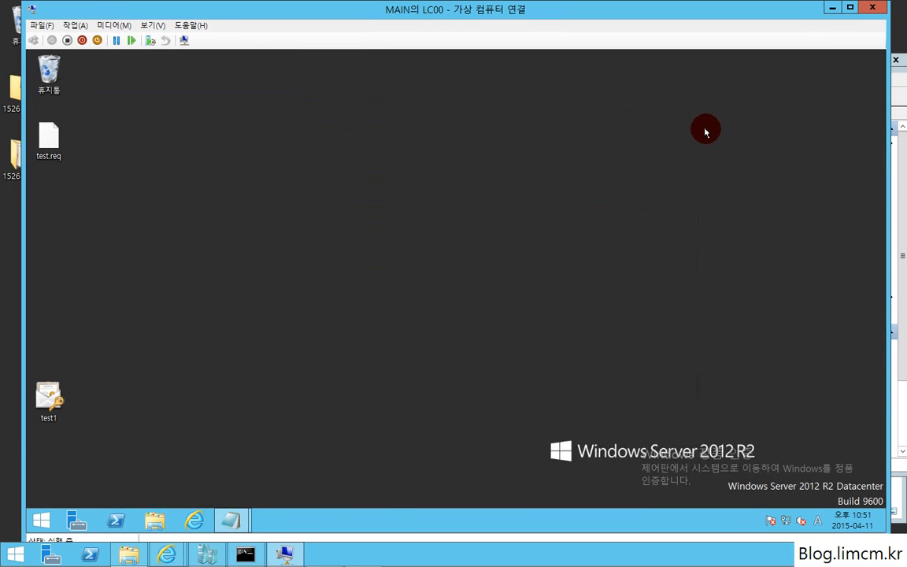
left_click_drag(111, 343, 5, 481)
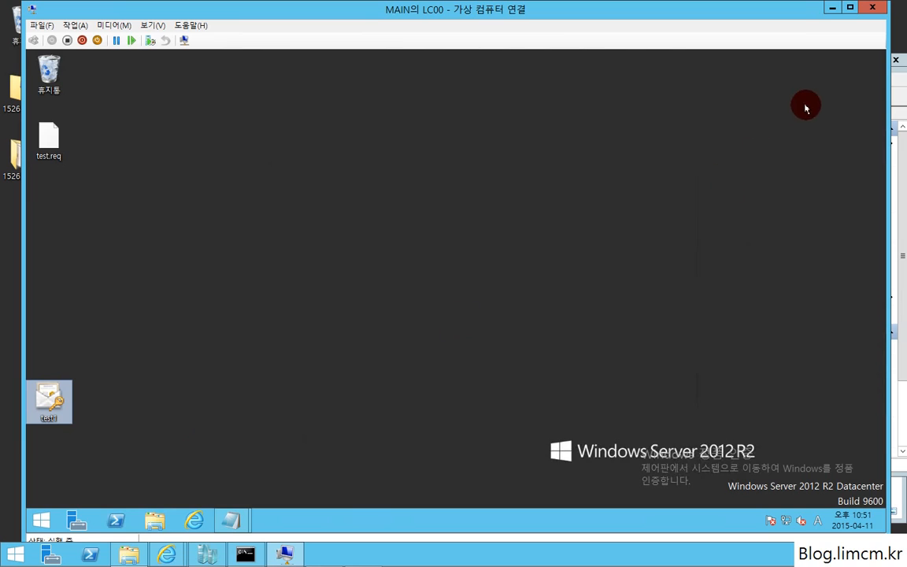
left_click(833, 8)
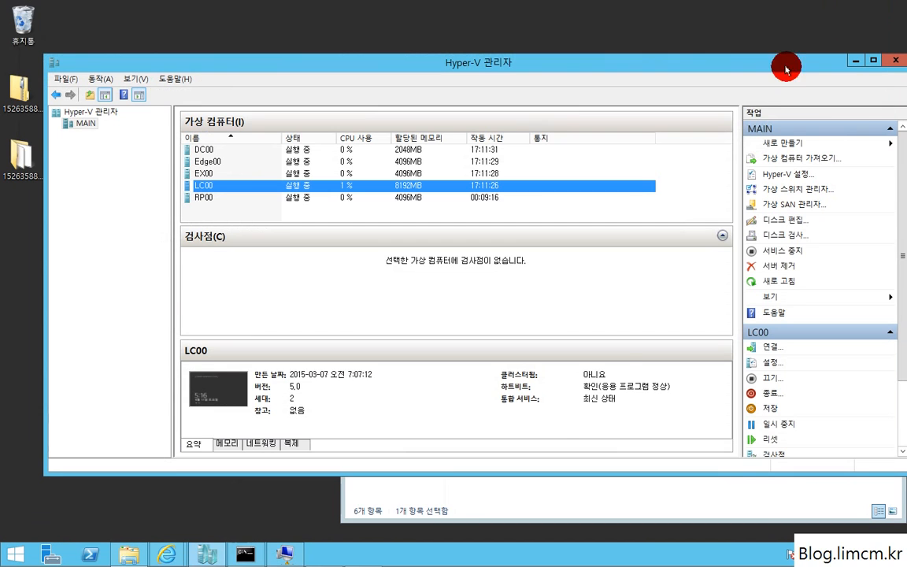
- Connect to the RP00 virtual machine from Hyper-V Manager and reposition its connection window
left_click(258, 198)
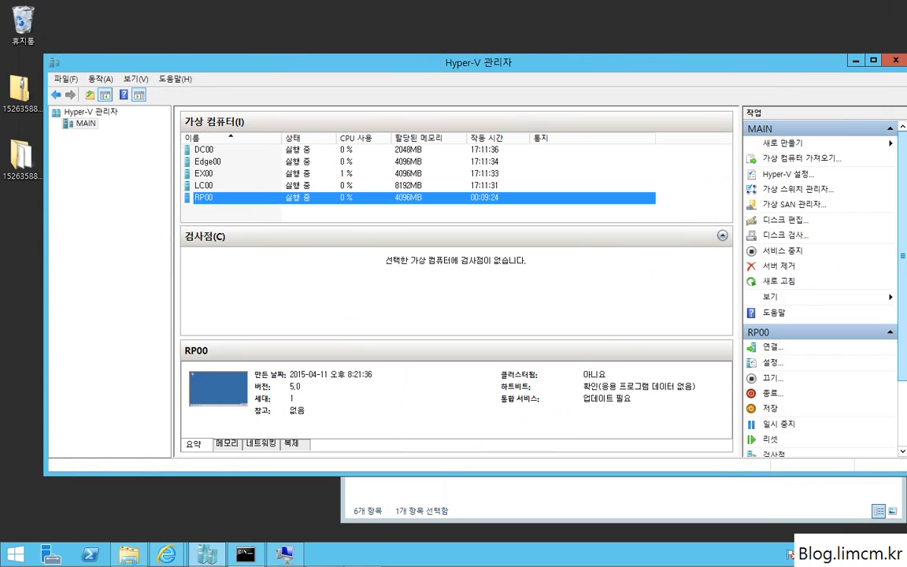
double_click(434, 199)
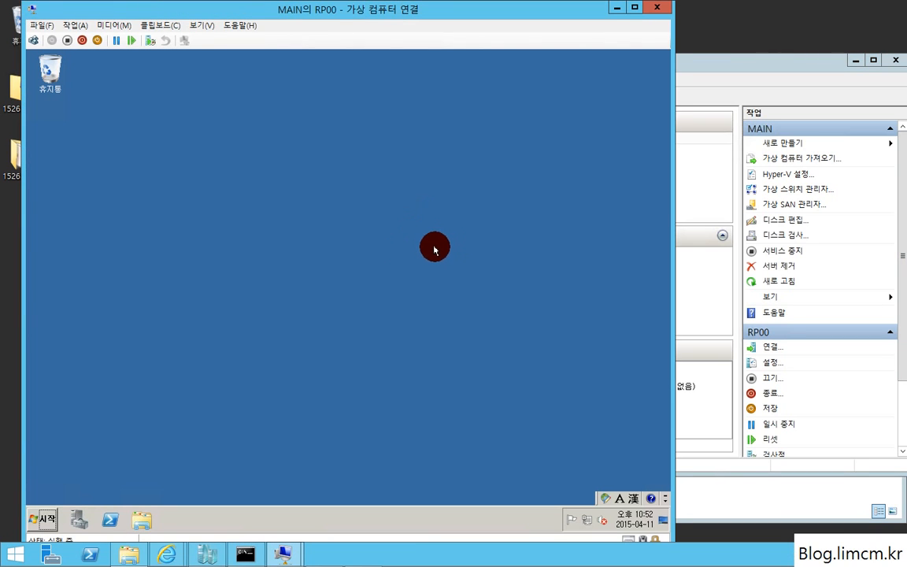
left_click_drag(386, 11, 453, 18)
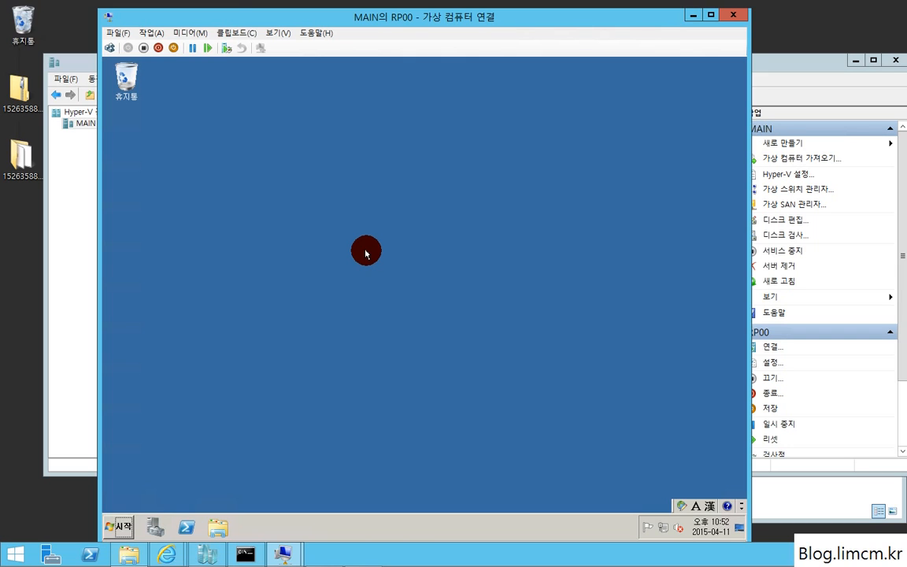
- Examine RP00's system information, its system properties and the computer name, DNS suffix and workgroup settings, and cancel without changing anything
key("super+Pause")
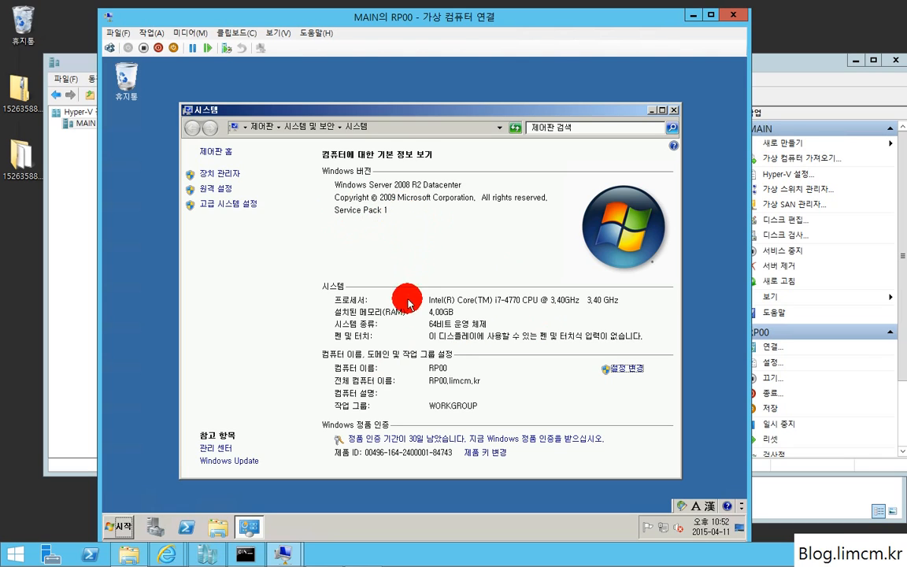
left_click(639, 372)
left_click(263, 163)
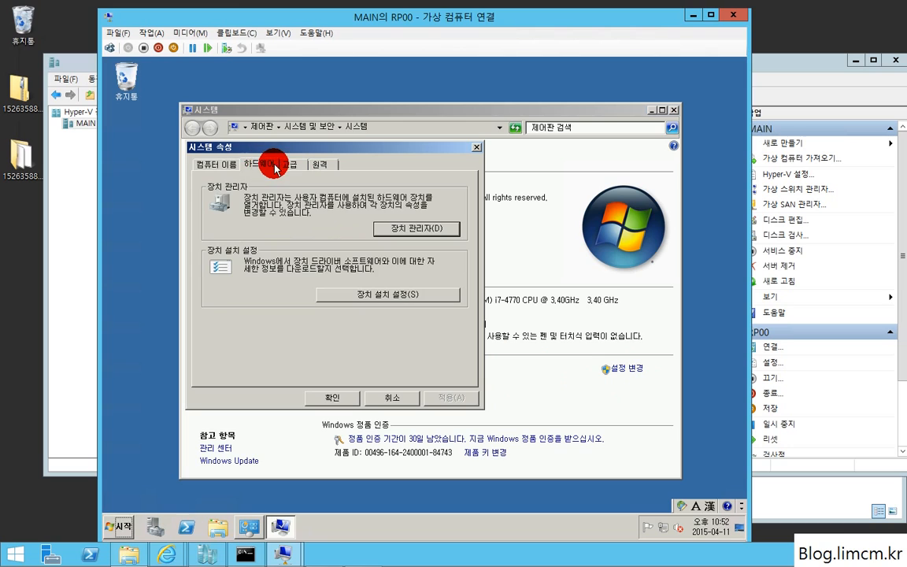
left_click(290, 164)
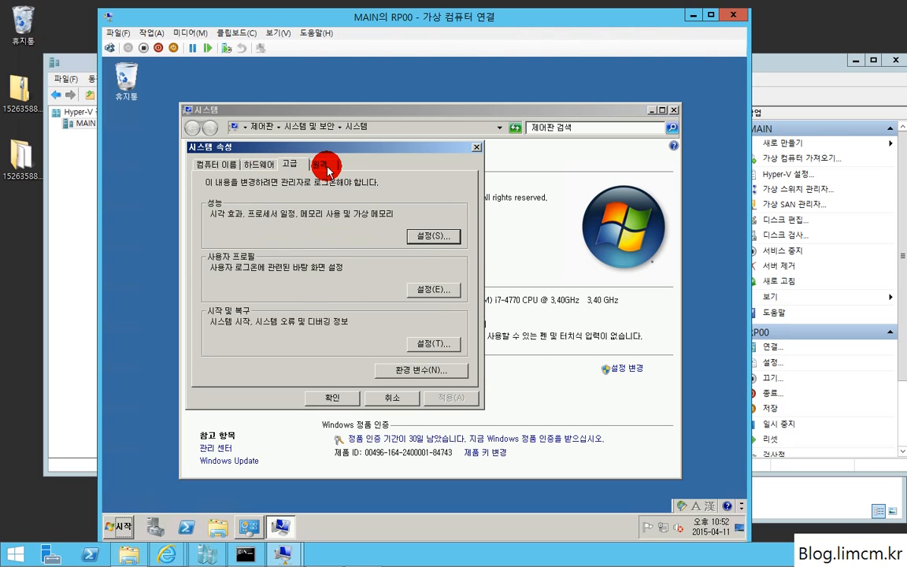
left_click(219, 164)
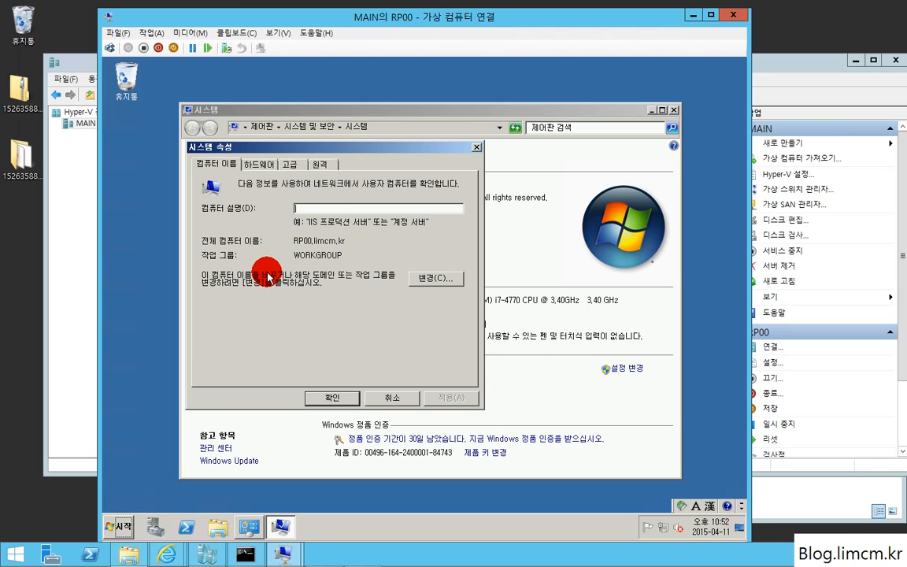
left_click(421, 278)
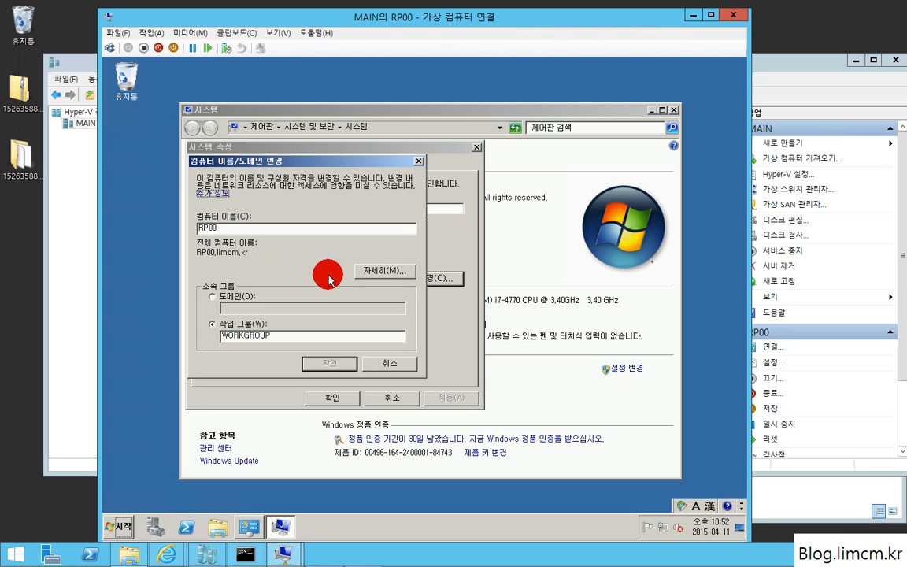
left_click(384, 270)
left_click(431, 291)
left_click(385, 364)
left_click(392, 399)
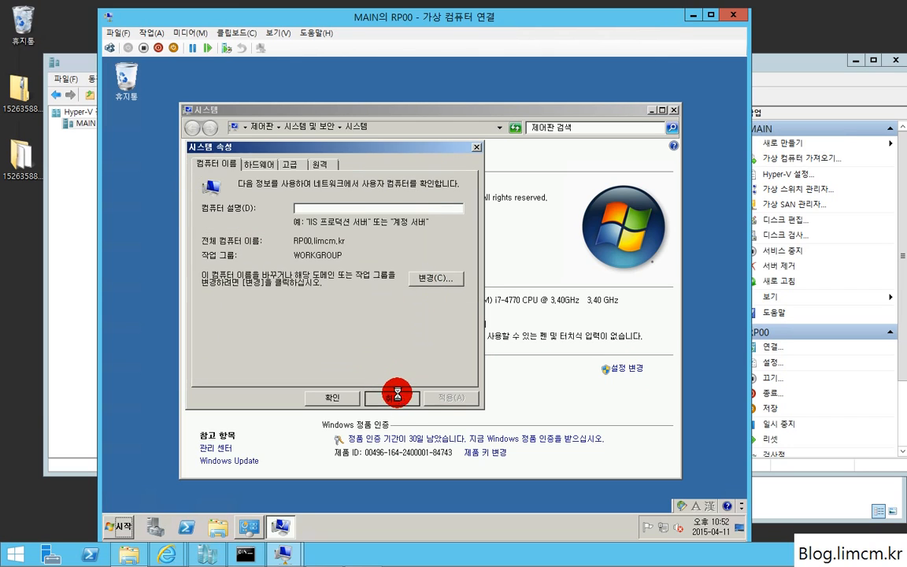
- Display RP00's network connections, check the IPv4 settings of the first local area connection, and close its dialogs
double_click(651, 534)
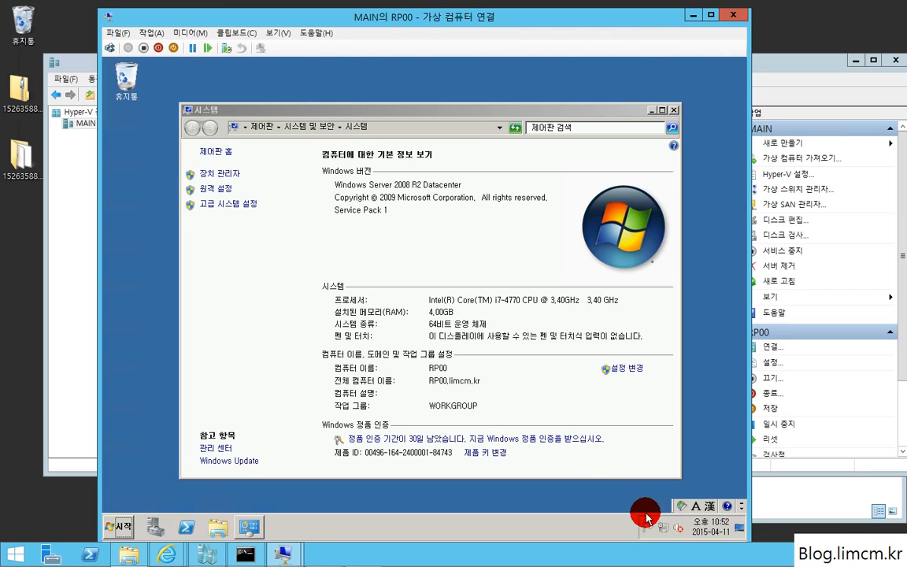
left_click(249, 189)
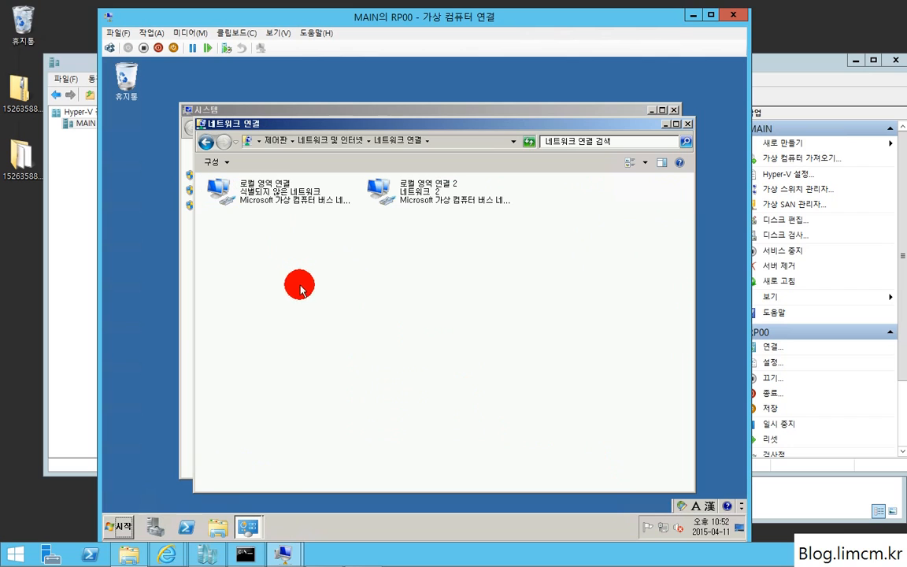
double_click(282, 206)
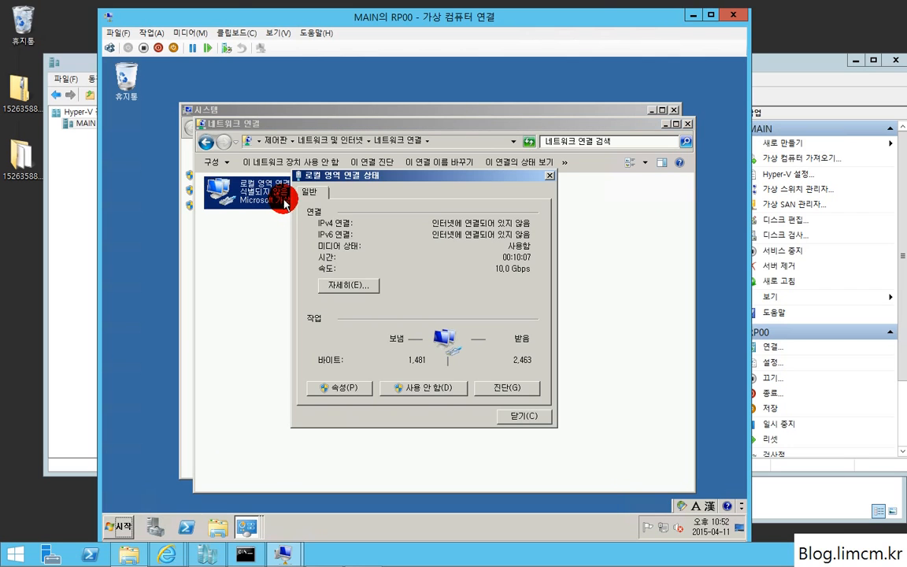
left_click(350, 392)
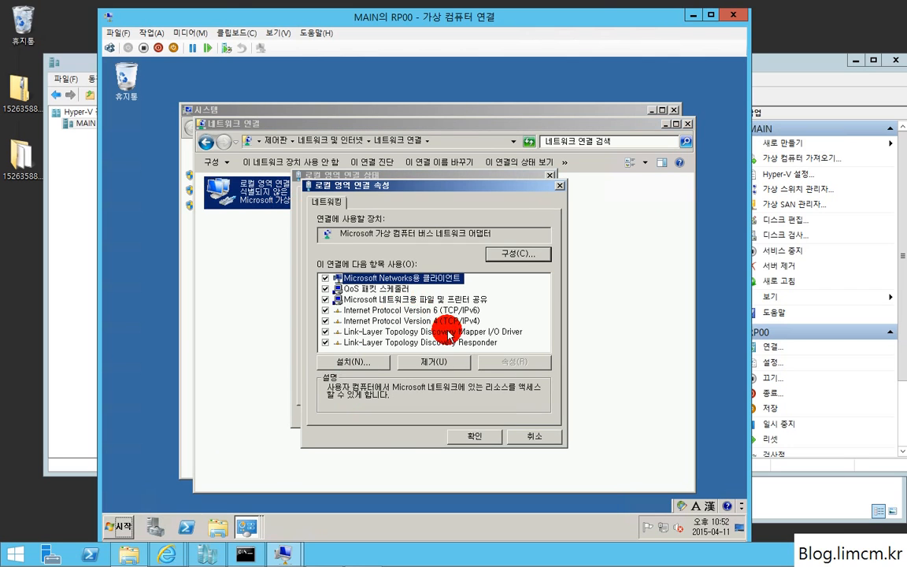
double_click(443, 325)
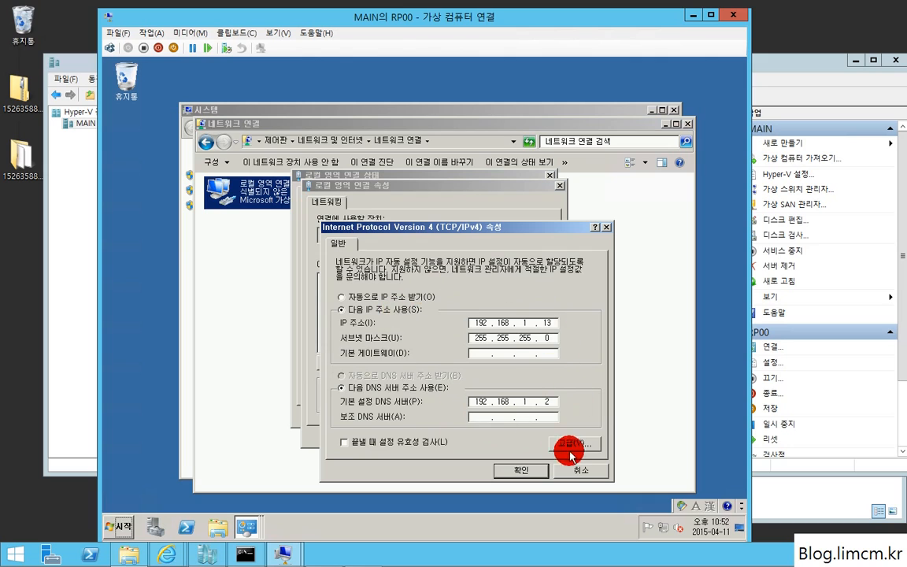
left_click(581, 470)
left_click(533, 439)
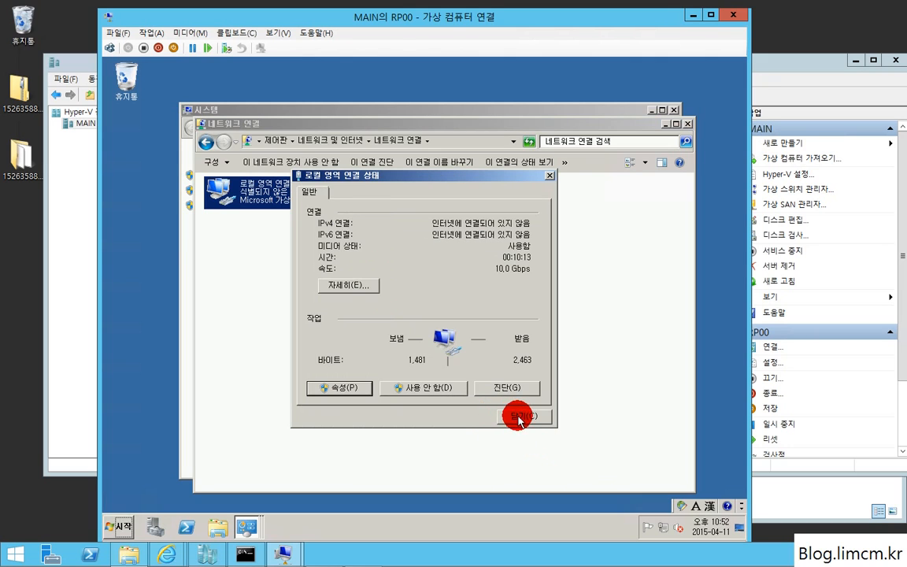
left_click(518, 417)
- Check the IPv4 settings of the second local area connection, and close the network connections and system windows
left_click(413, 208)
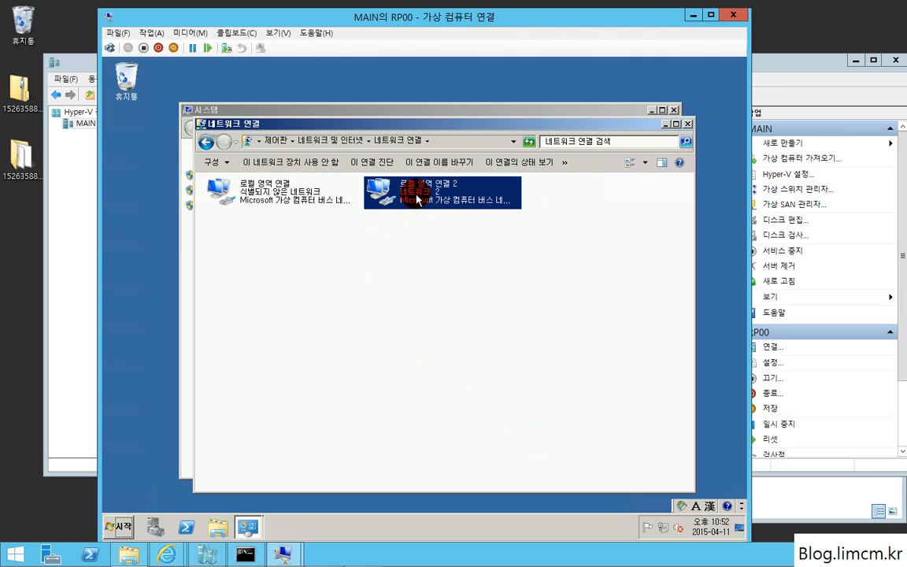
double_click(416, 201)
left_click(358, 390)
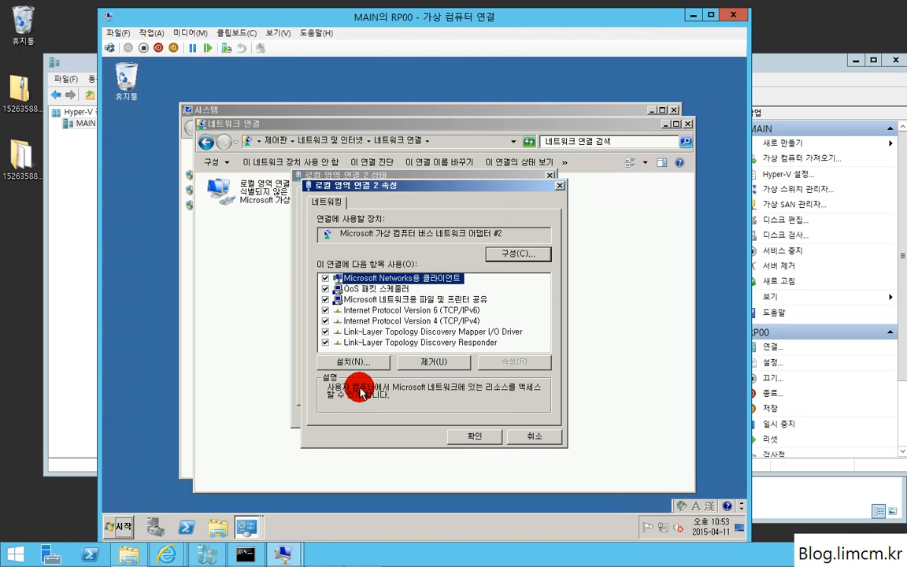
double_click(440, 318)
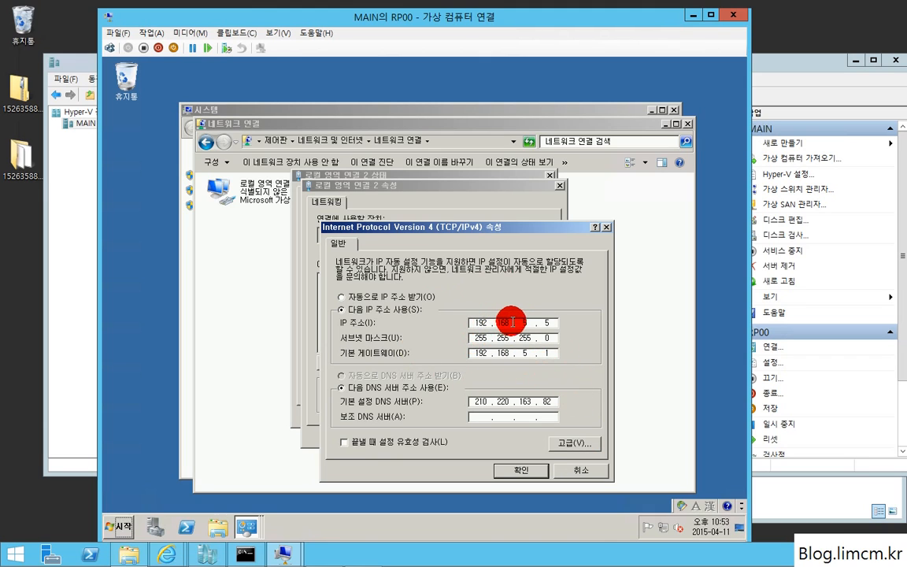
left_click(584, 472)
left_click(543, 439)
left_click(526, 418)
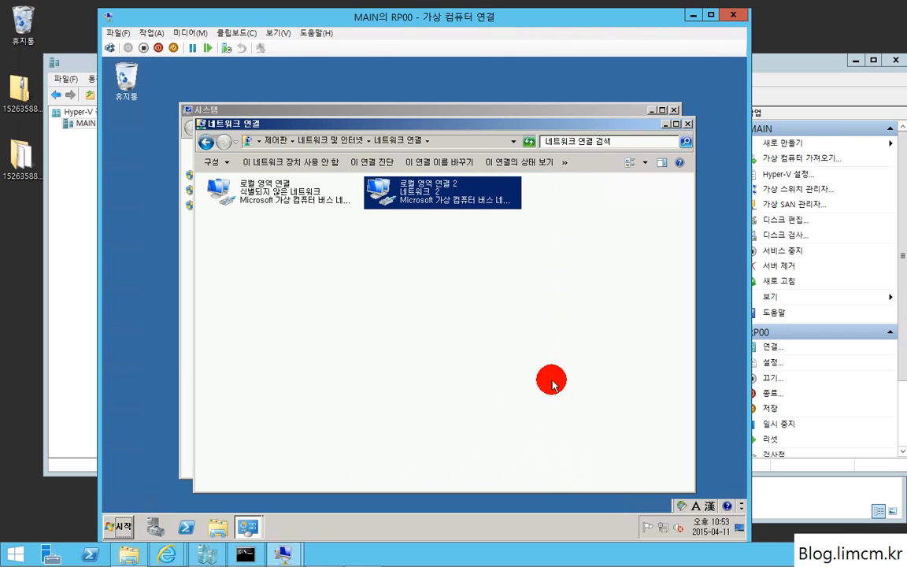
left_click(685, 124)
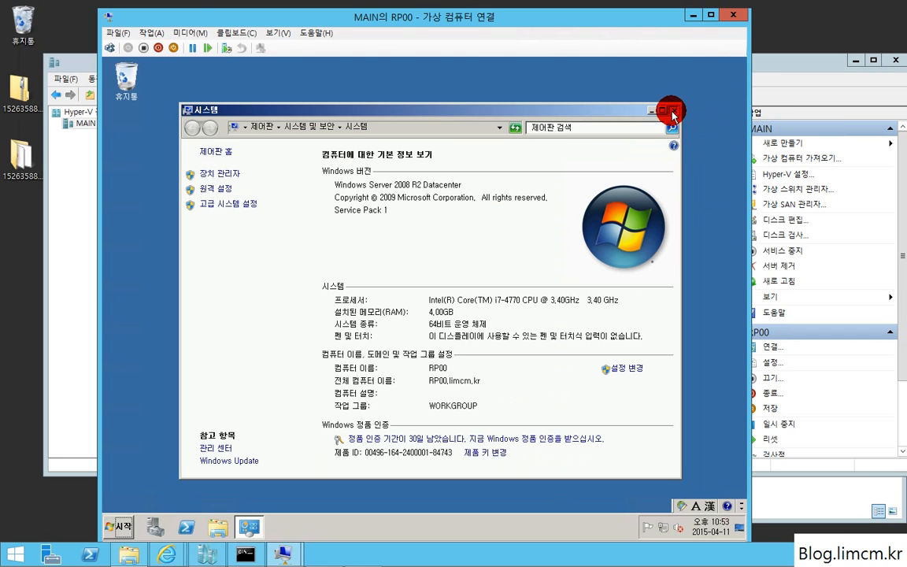
left_click(673, 112)
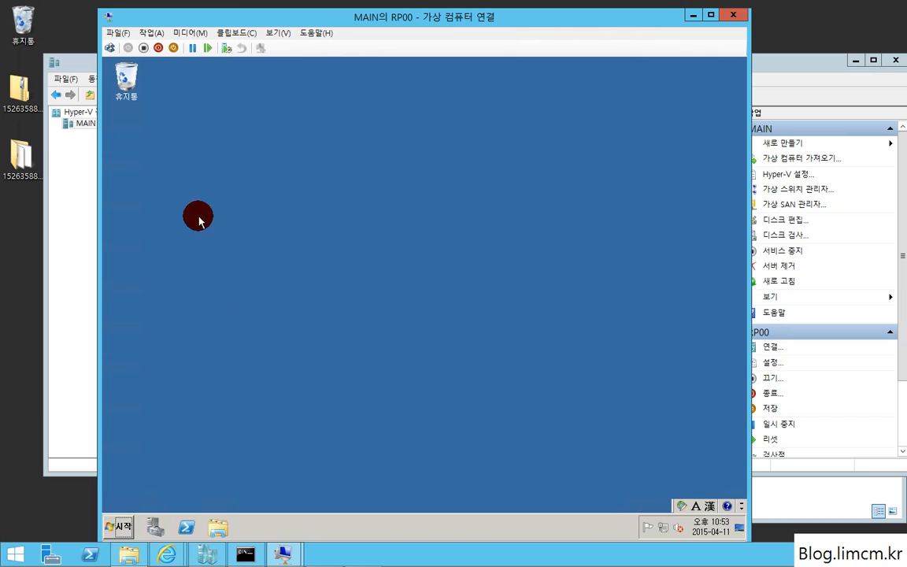
- Try to open the network share \\lc00\\share from RP00 with the Run command, and cancel the attempt
key("super")
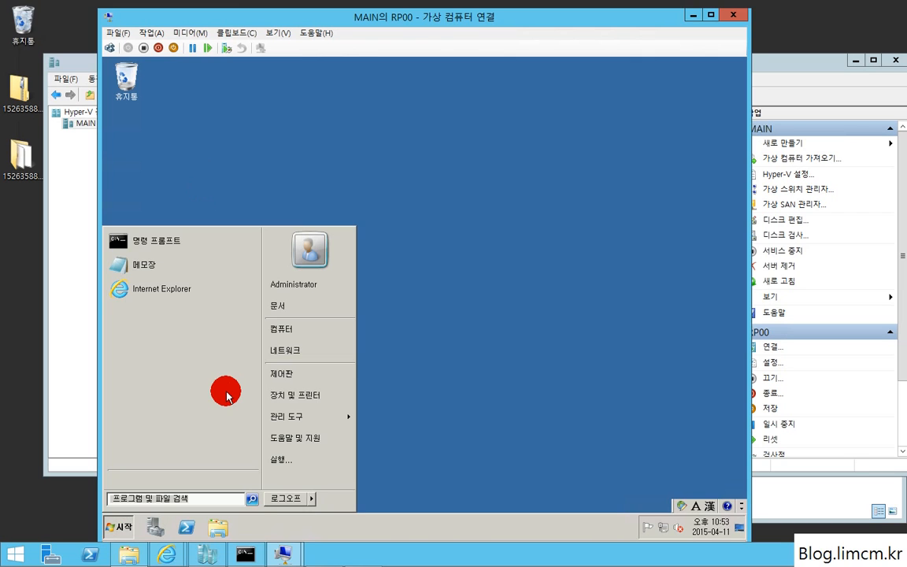
type("ㄱ")
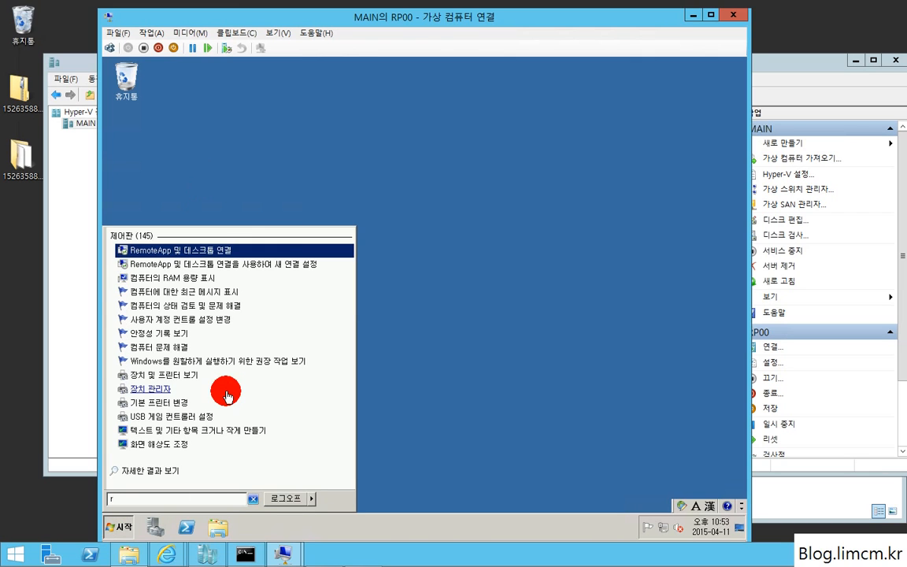
key("BackSpace")
key("super+r")
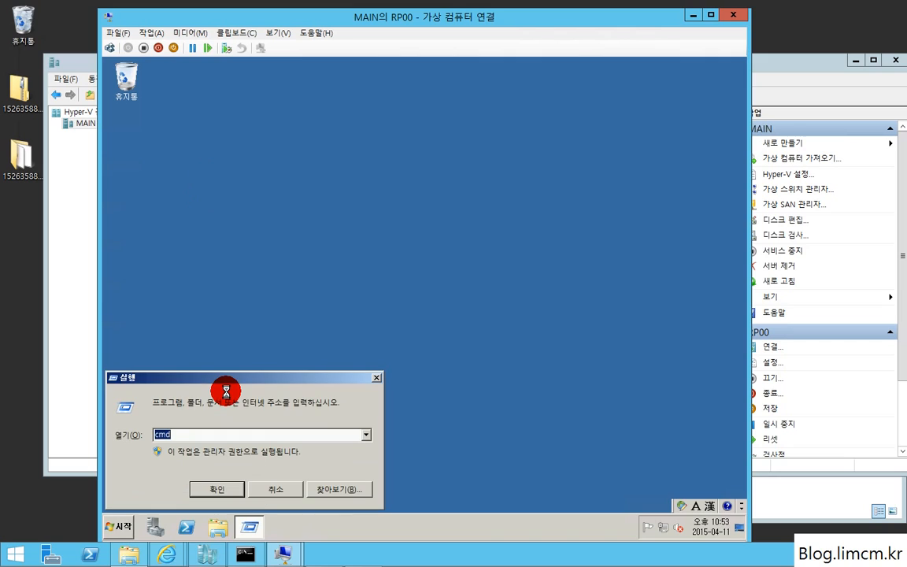
type("\\\\lc00\\\\share")
key("Return")
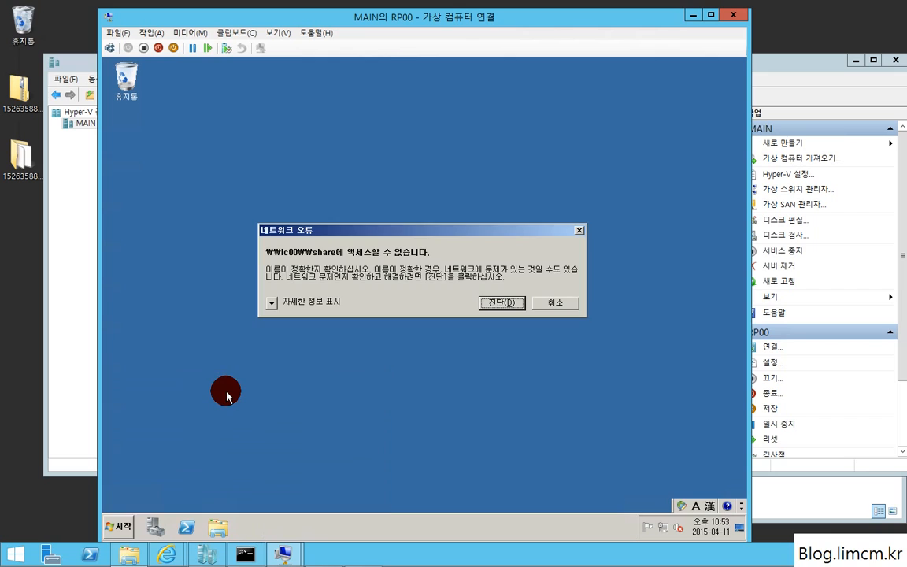
left_click(551, 305)
left_click(293, 490)
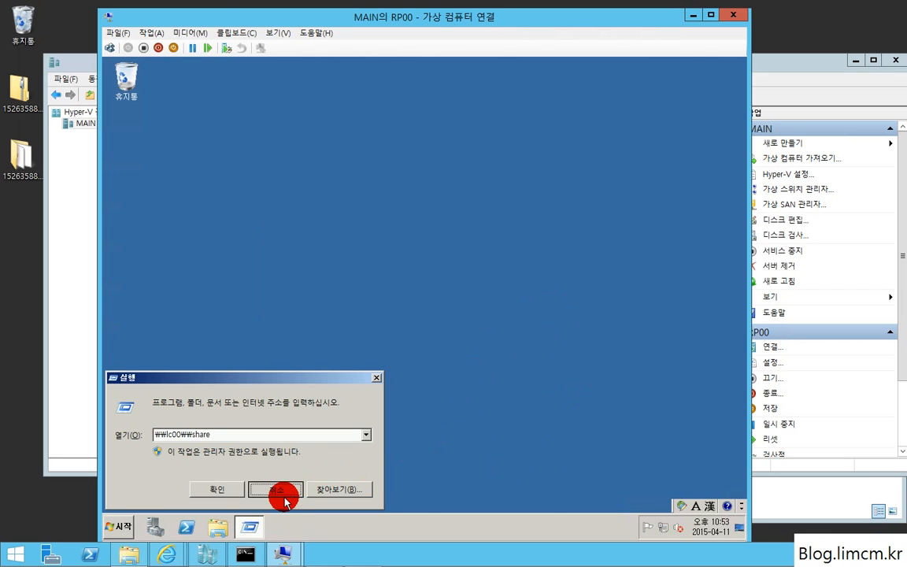
- Display RP00's network connections, check the status of the first local area connection, and close the network windows
right_click(662, 527)
left_click(666, 524)
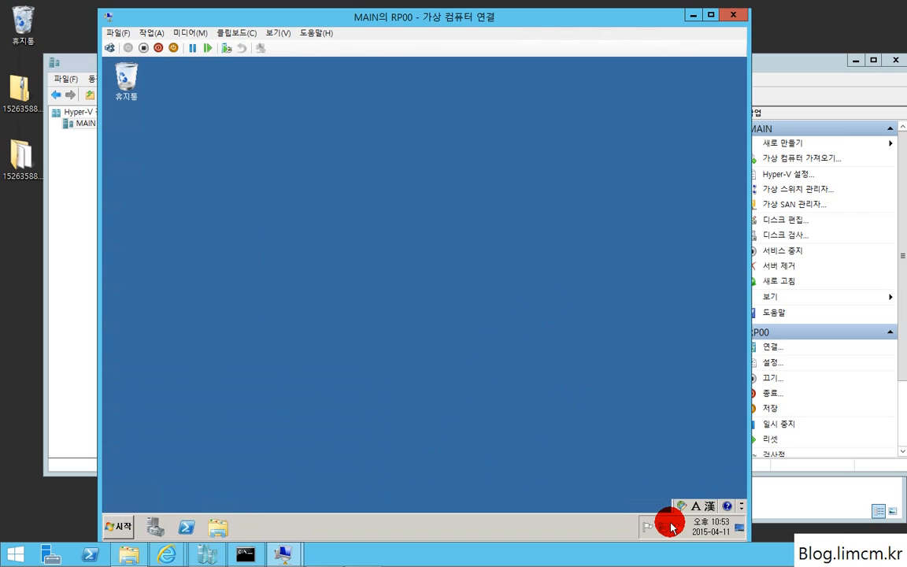
left_click(226, 172)
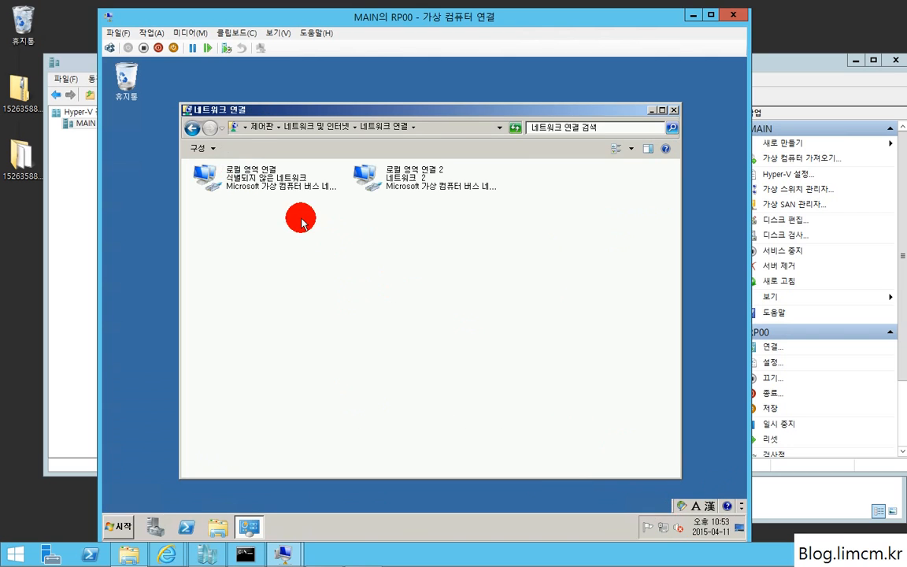
double_click(249, 186)
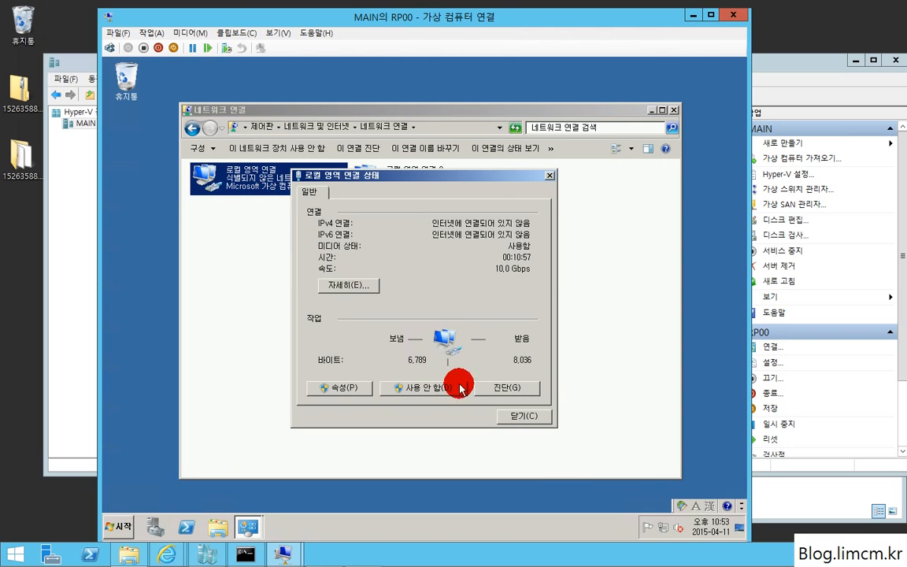
left_click(526, 416)
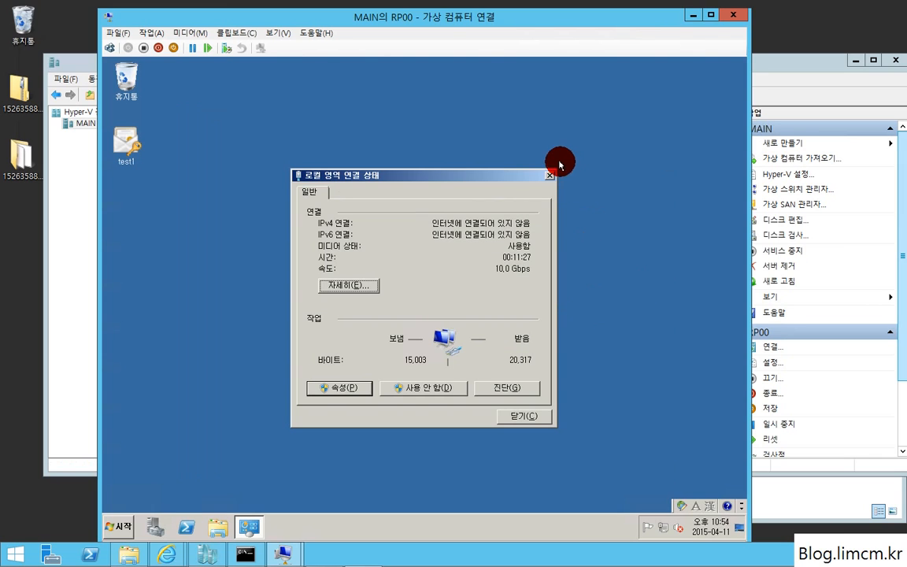
left_click(545, 174)
left_click(134, 148)
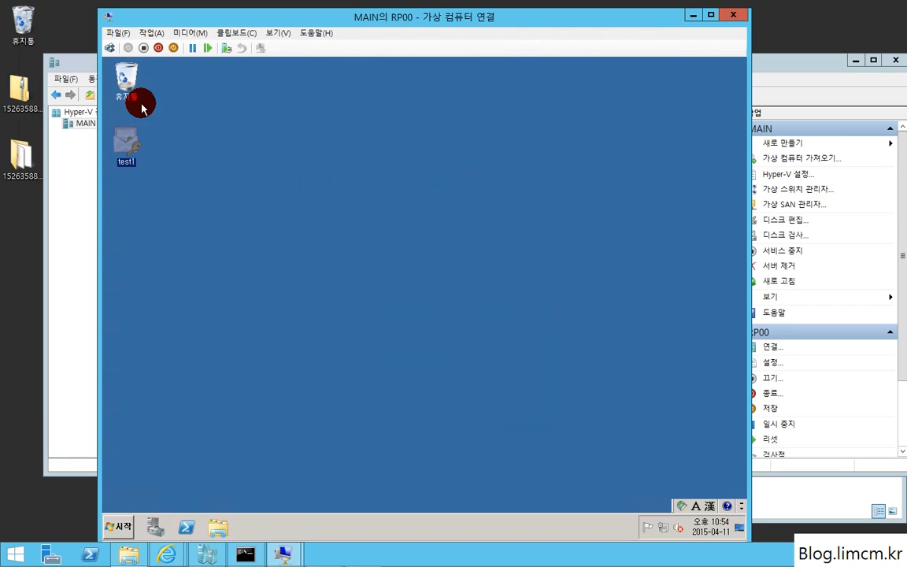
left_click(198, 273)
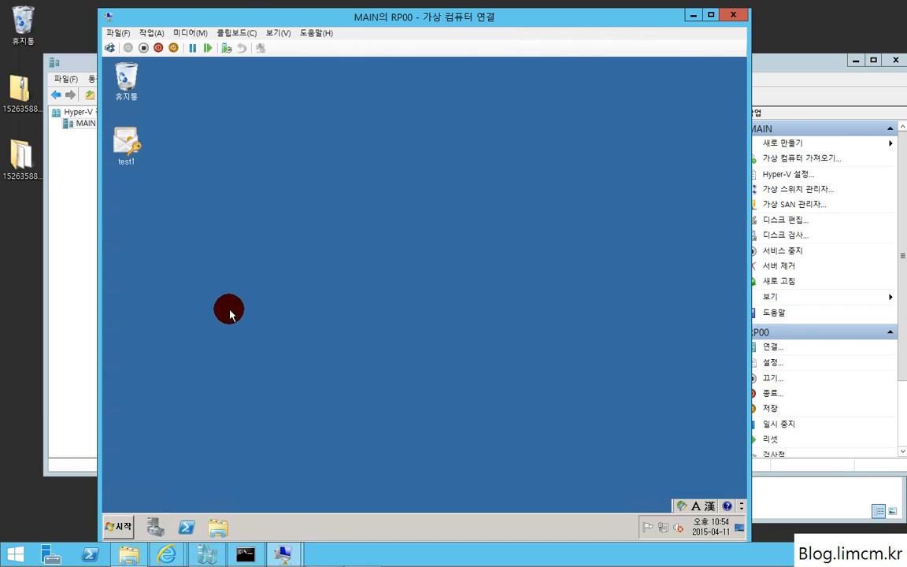
left_click(134, 158)
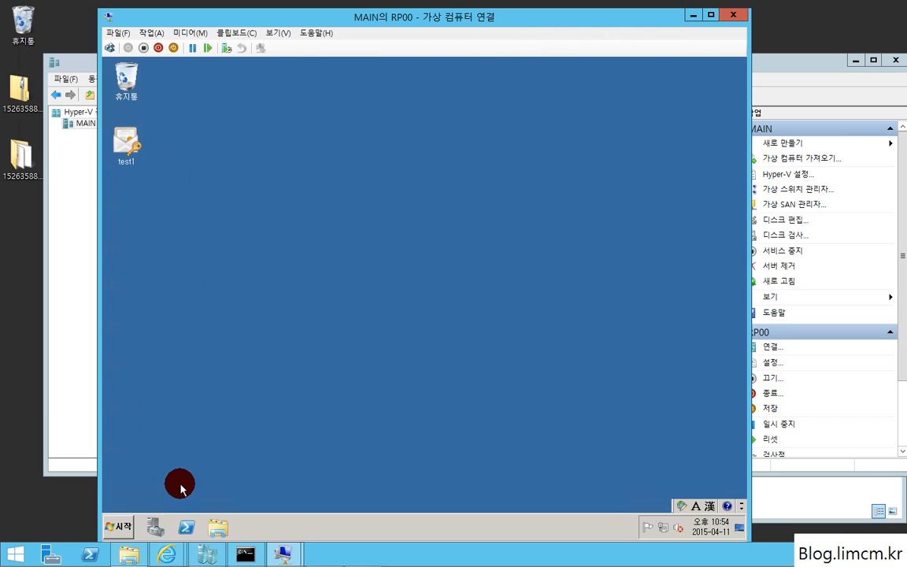
left_click(141, 148)
right_click(137, 156)
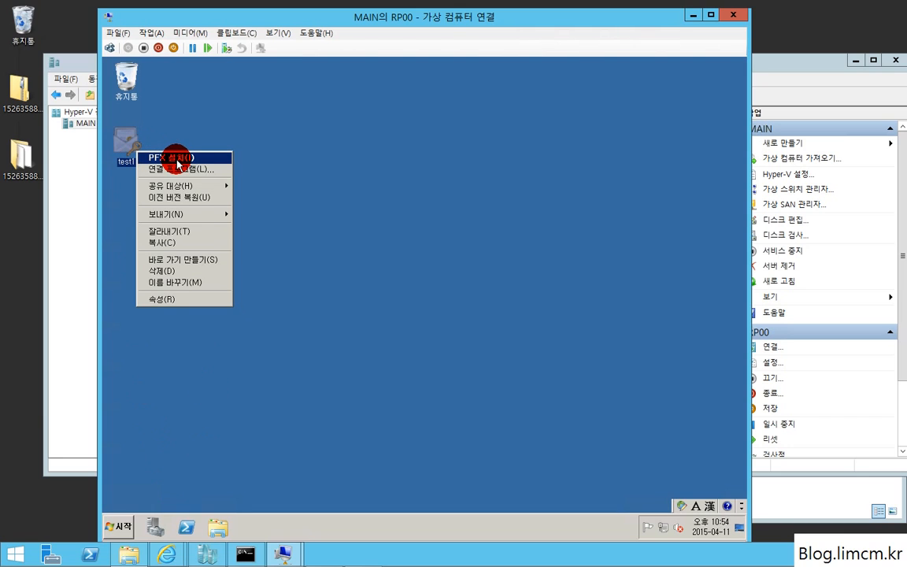
left_click(376, 279)
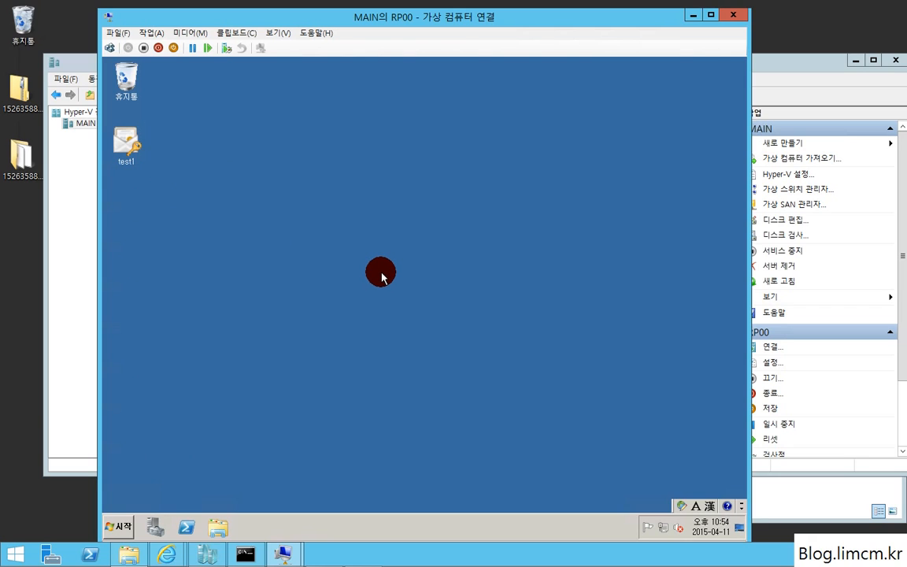
- Launch an empty management console on RP00 with the Run command mmc
key("super+r")
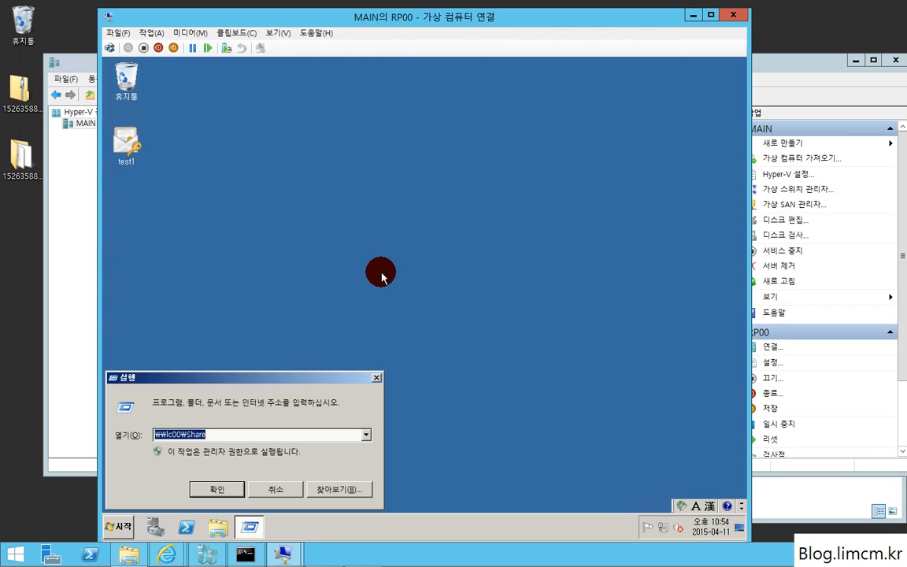
type("mmc")
key("Return")
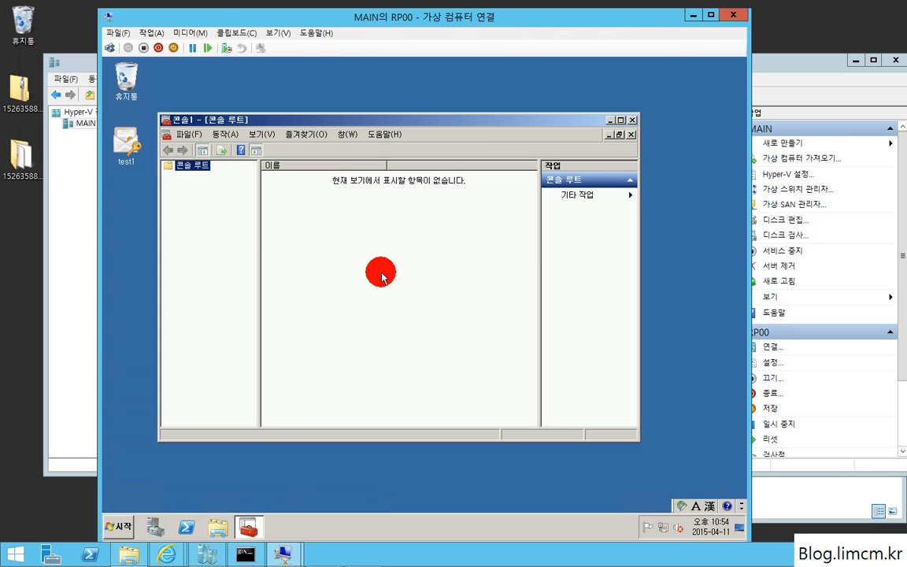
- Add the Certificates (인증서) snap-in to the console for the computer account, managing the local computer
left_click(189, 134)
left_click(228, 199)
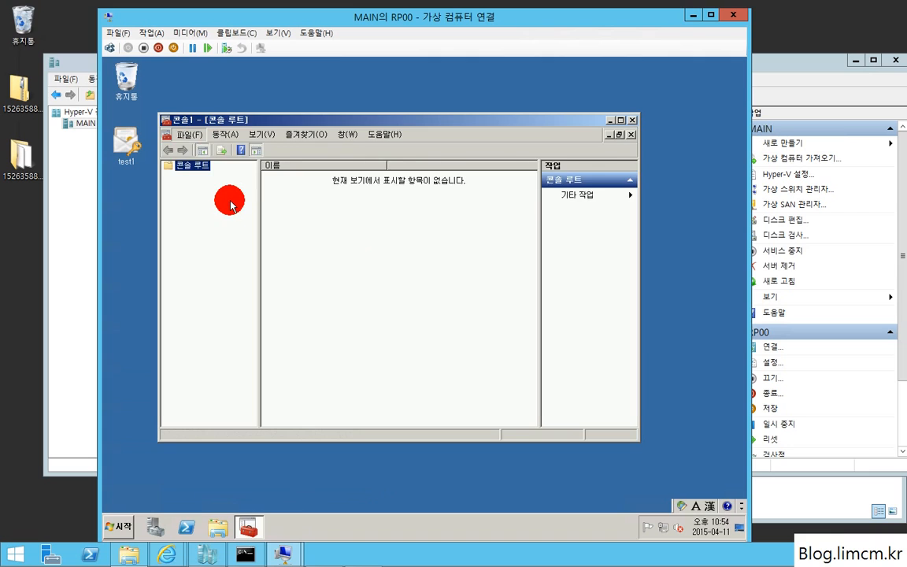
left_click_drag(330, 227, 330, 308)
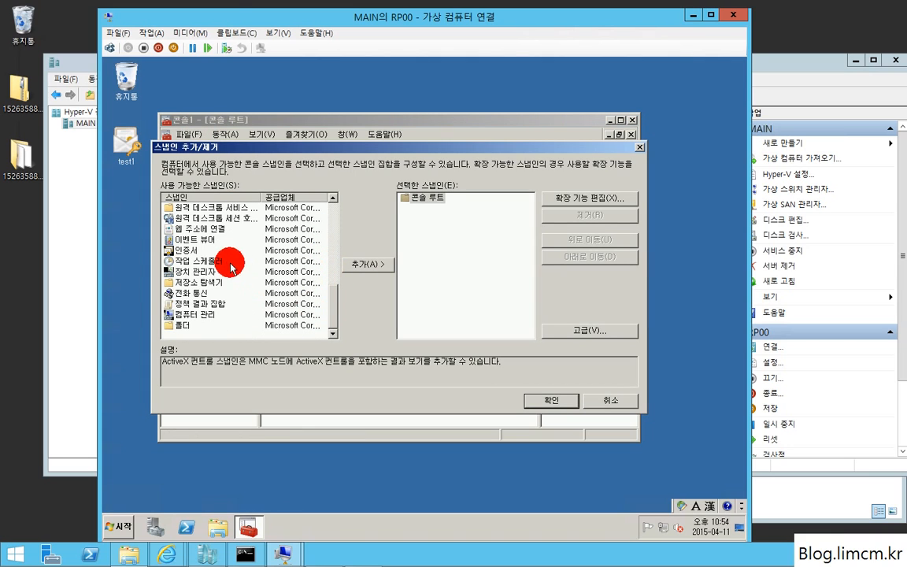
left_click(219, 243)
left_click(242, 253)
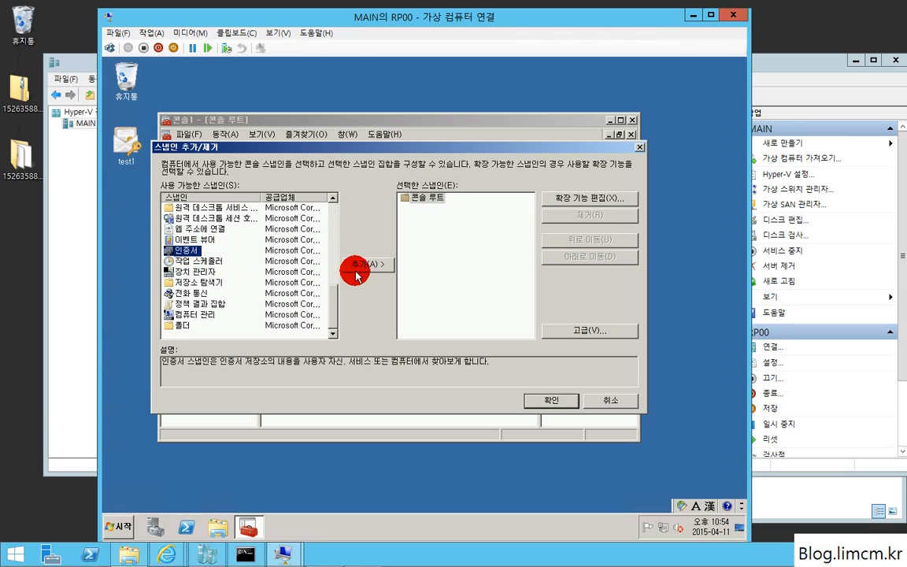
left_click(367, 268)
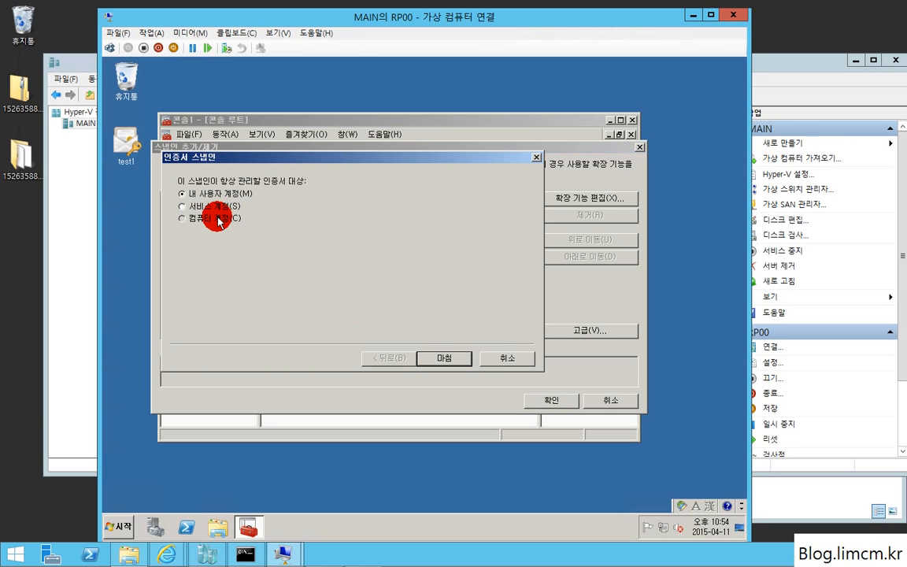
left_click(443, 359)
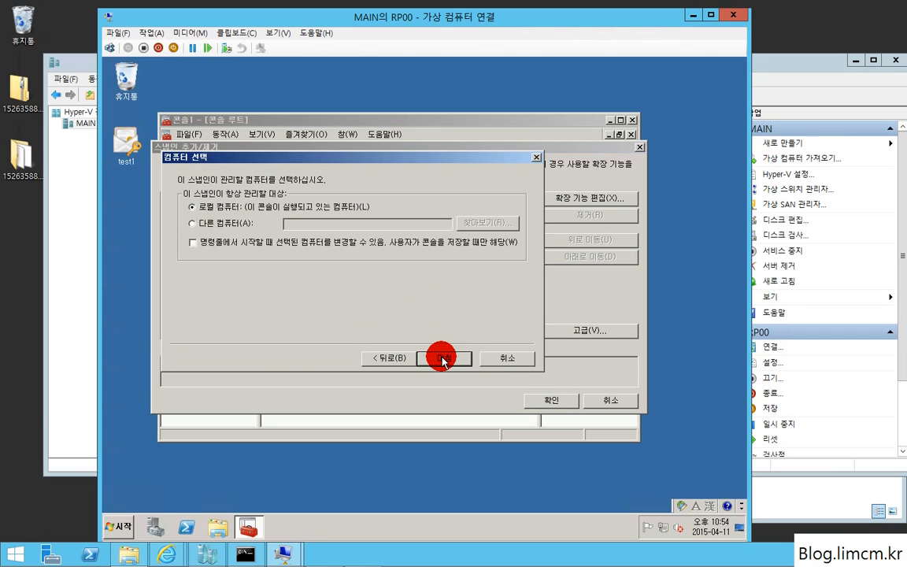
left_click(444, 359)
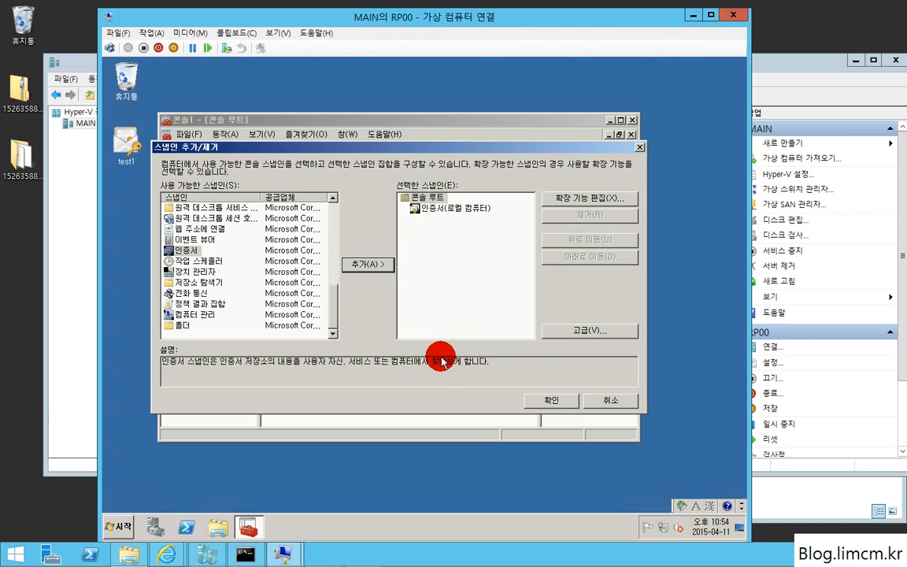
left_click(558, 401)
- Start the certificate import wizard for the Personal (개인용) store of the local computer and proceed to its file selection page
double_click(177, 175)
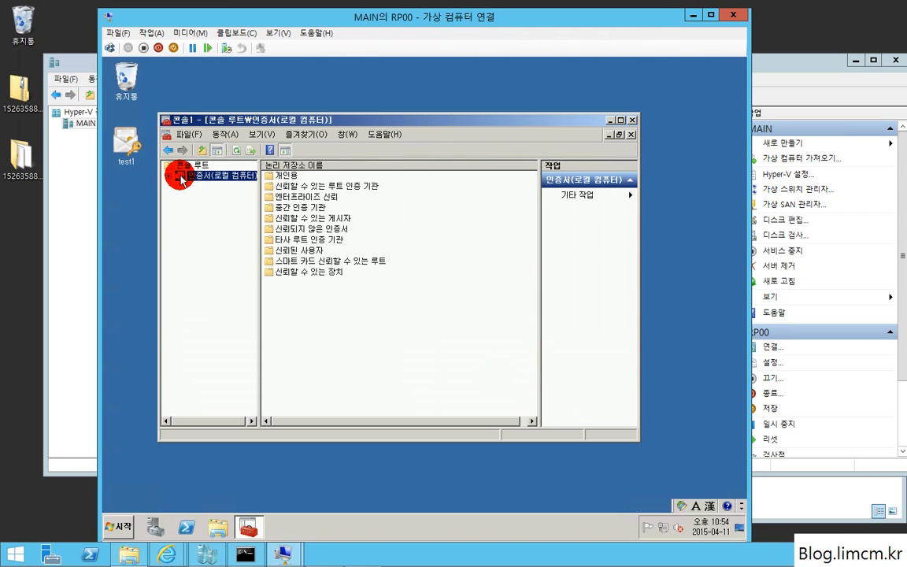
left_click(211, 188)
right_click(371, 197)
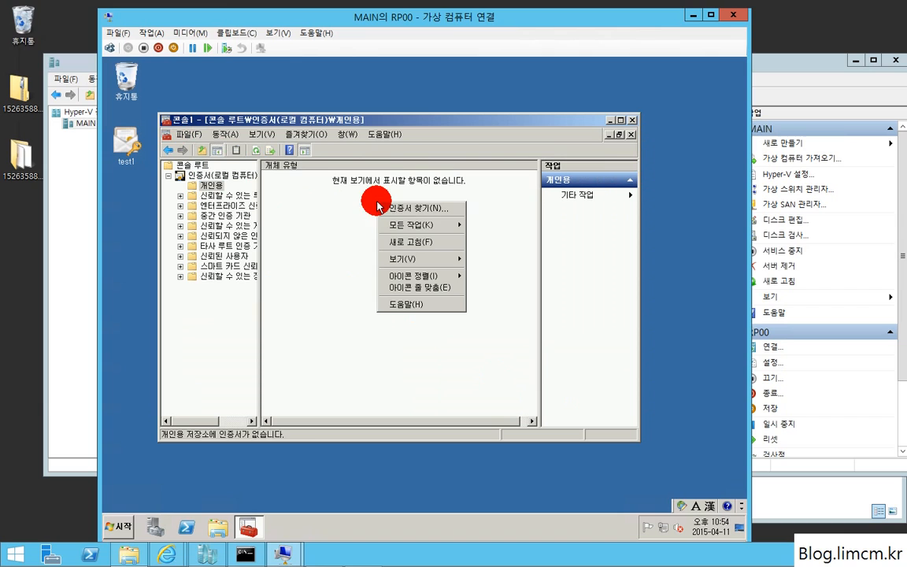
mouse_move(430, 227)
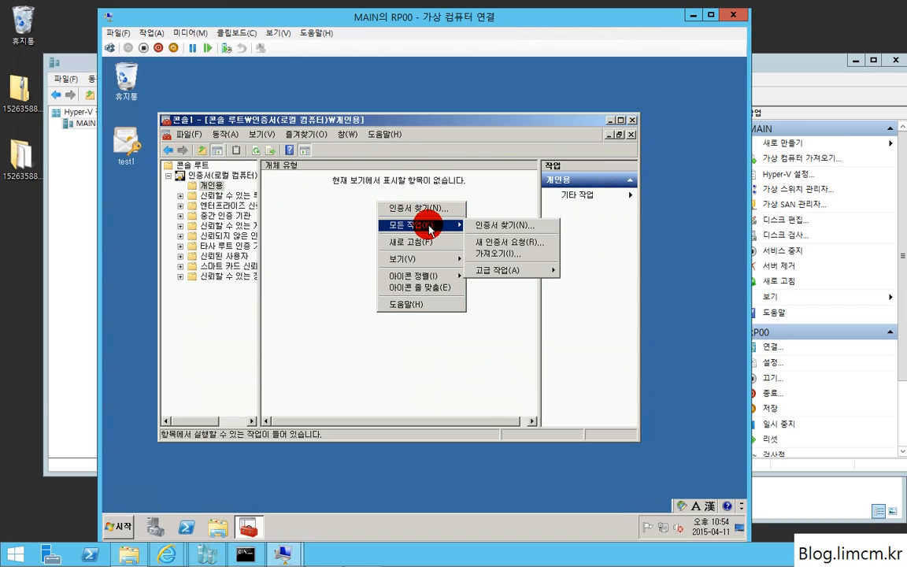
left_click(499, 253)
left_click(435, 371)
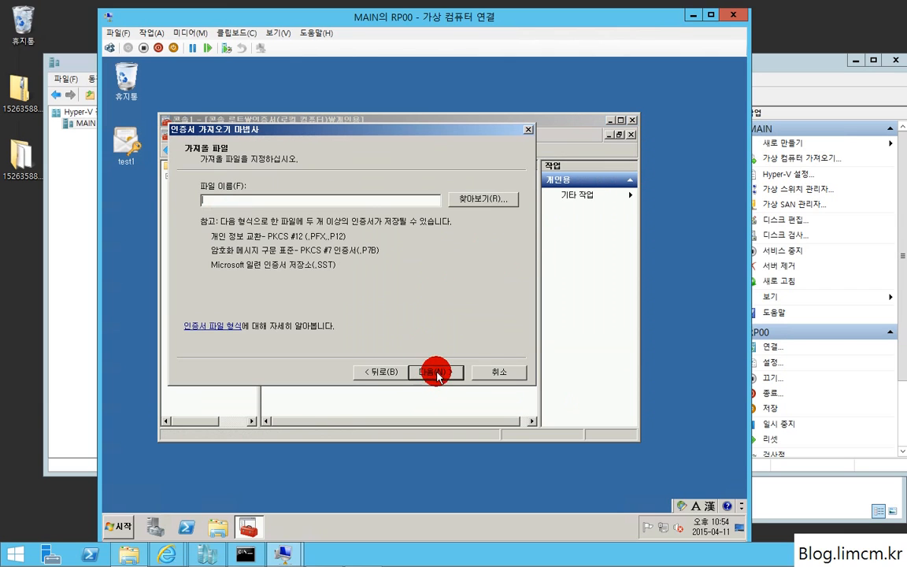
- Choose test1.pfx on the desktop as the file to import, with the file filter set to all files (*.*)
left_click(487, 200)
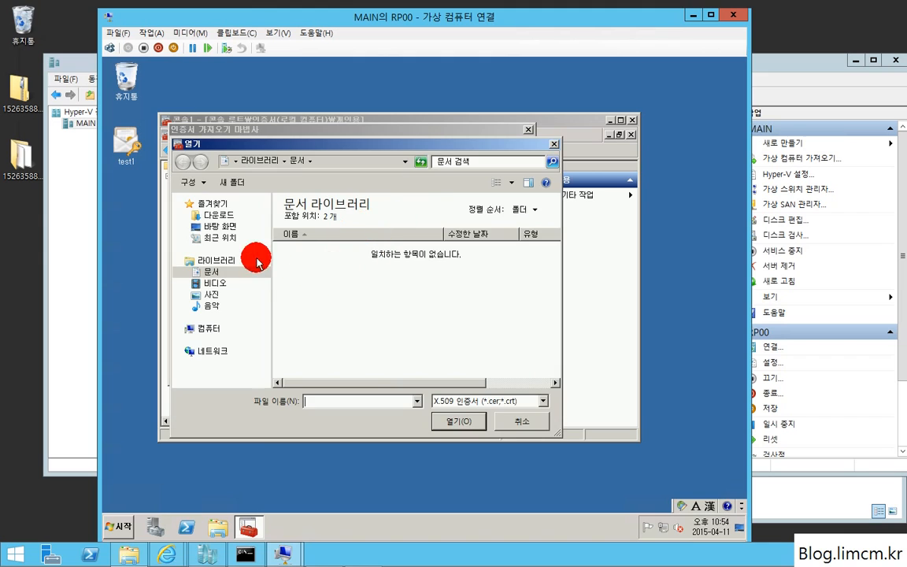
left_click(219, 226)
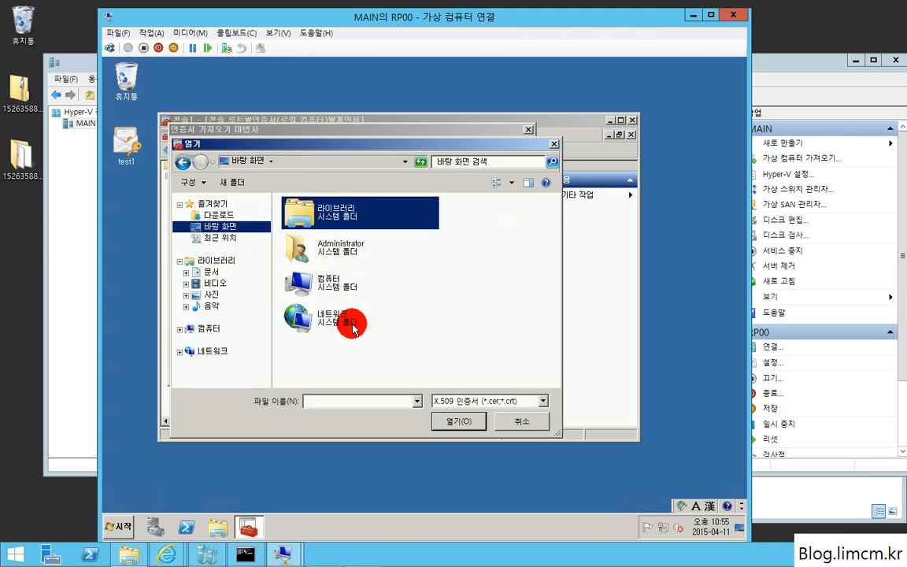
left_click(477, 402)
left_click(457, 470)
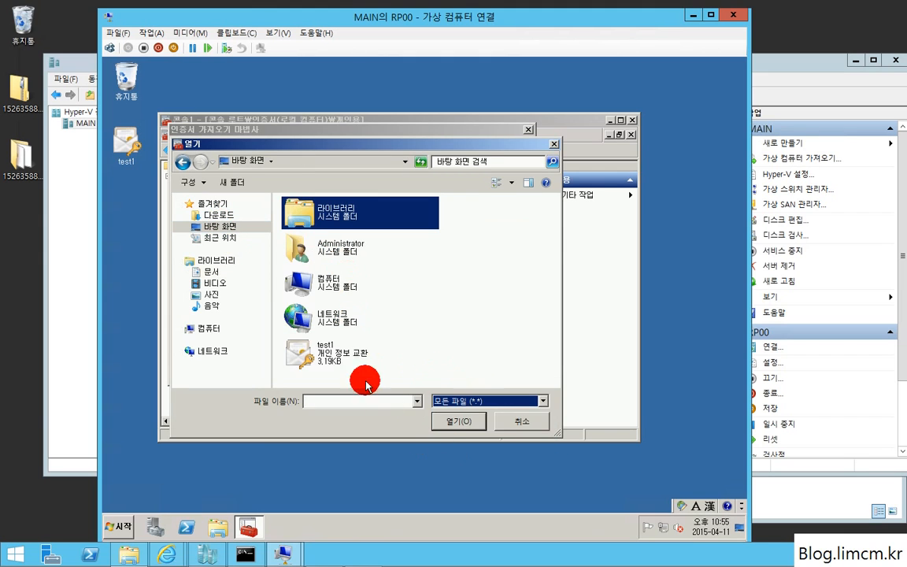
left_click(331, 353)
double_click(332, 356)
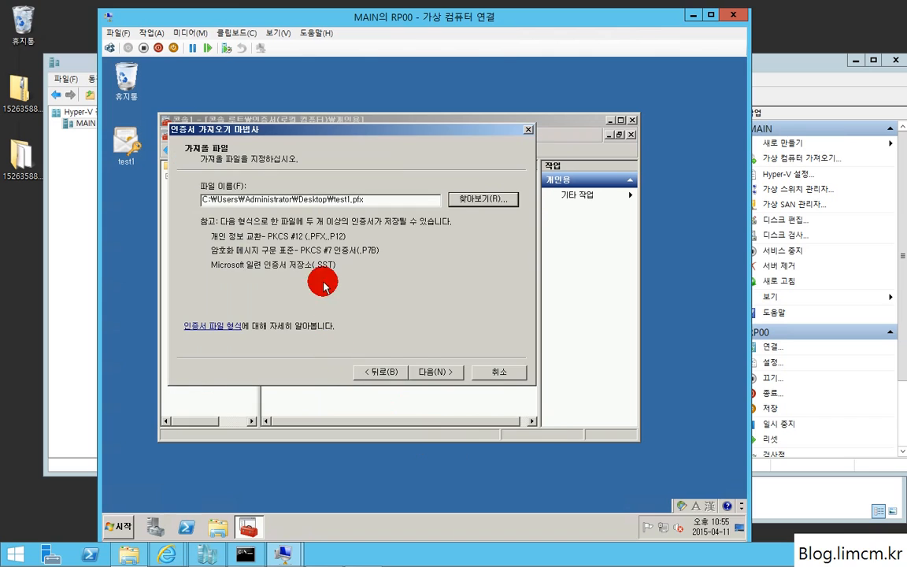
- Enter the private key password, keep Personal (개인용) as the certificate store, and complete the import
left_click(425, 372)
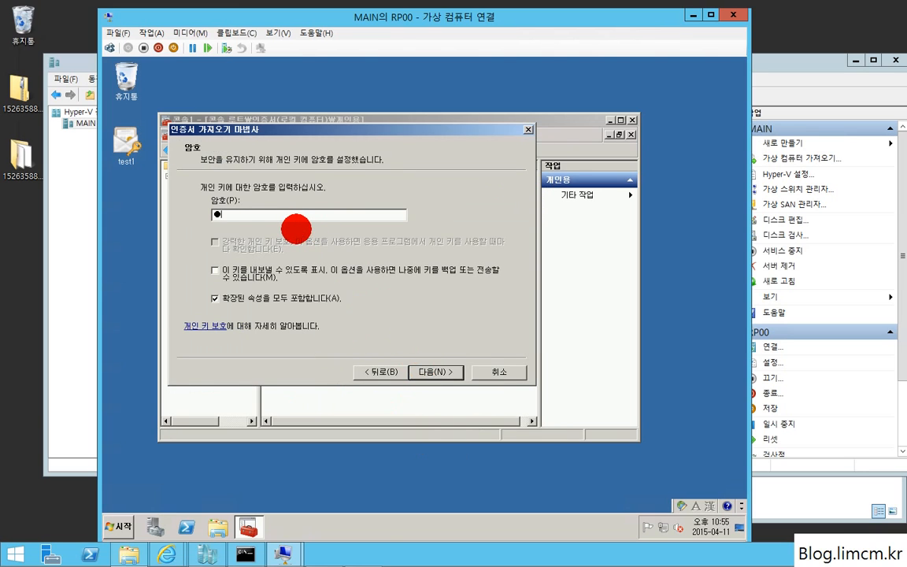
key("Return")
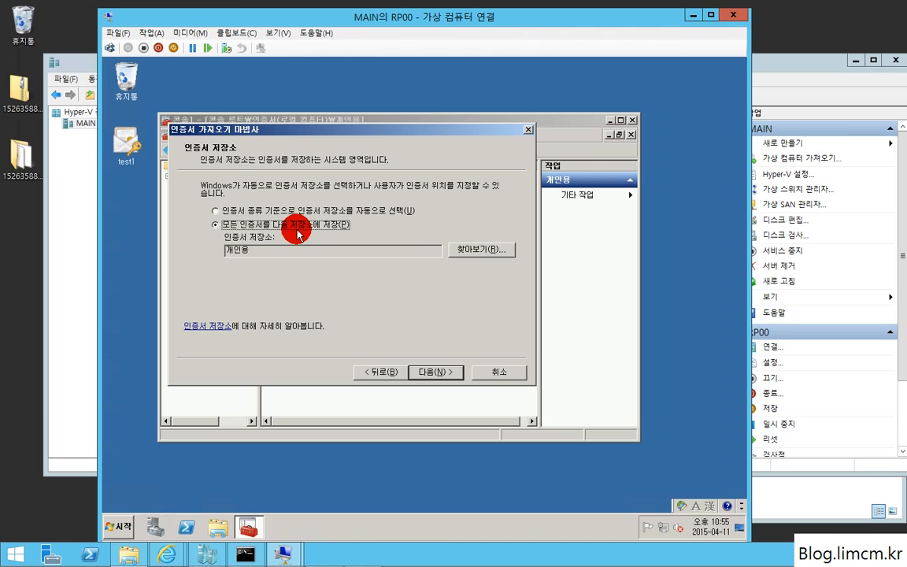
left_click(433, 371)
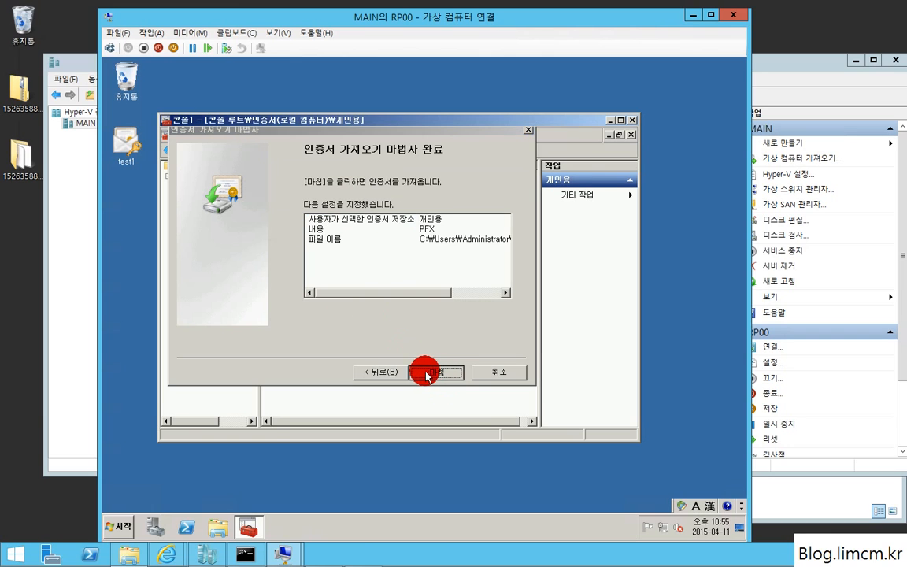
left_click(429, 374)
left_click(464, 329)
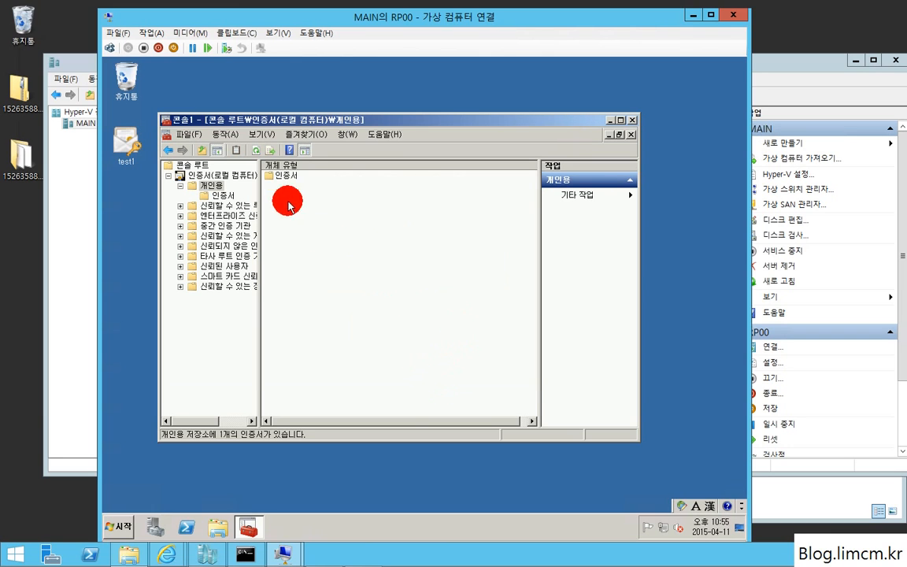
- Check the imported certificate in the Personal store and close the console, saving it as 콘솔1 on the desktop
double_click(268, 176)
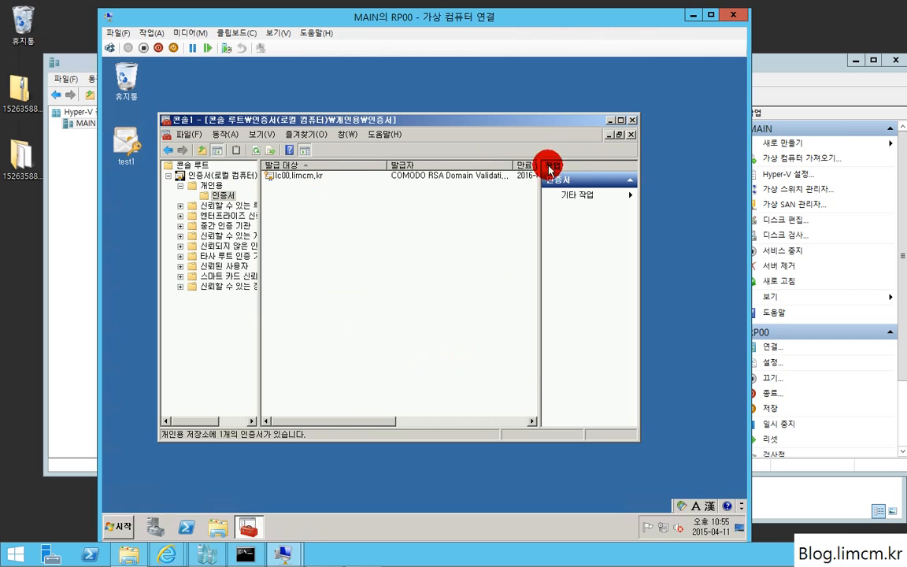
left_click(464, 175)
left_click(634, 122)
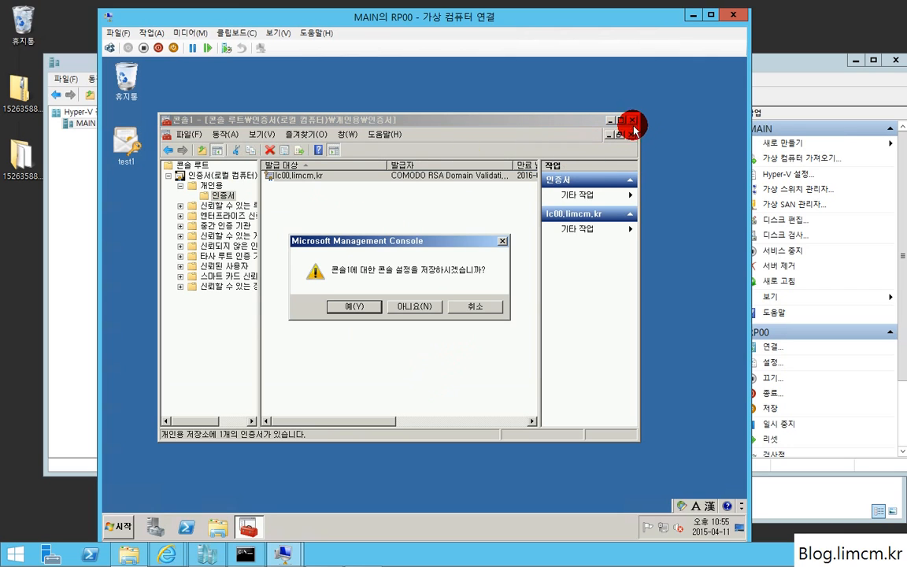
left_click(381, 308)
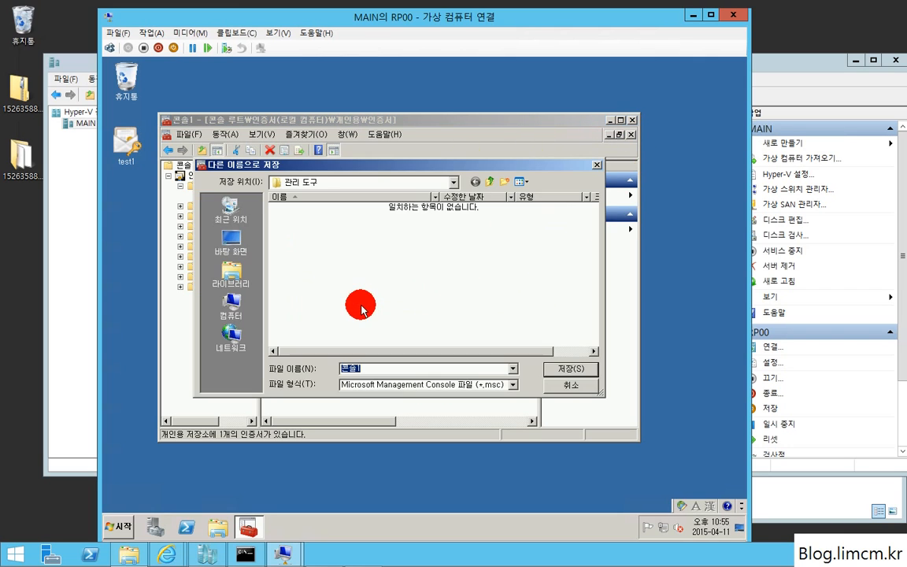
left_click(564, 364)
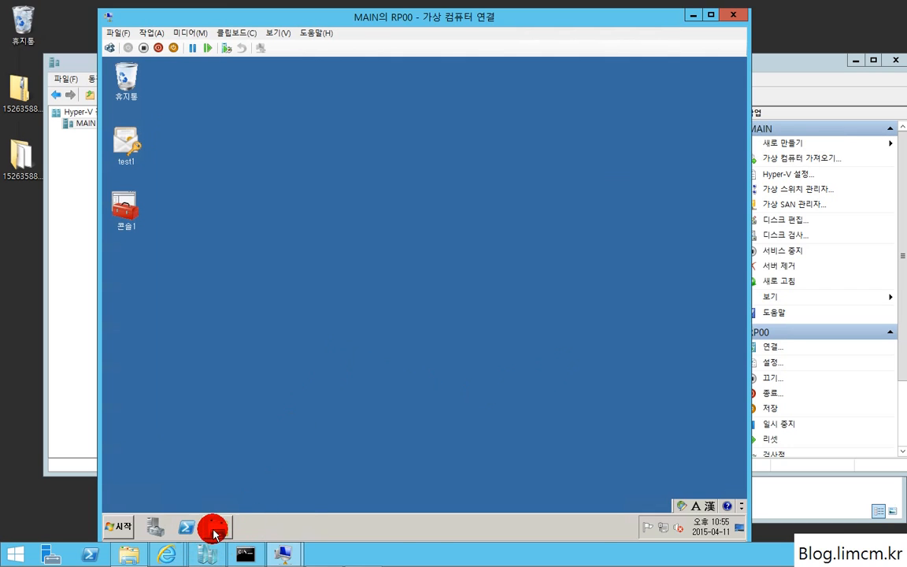
- Run the TMG_KOR_EE_EVAL_amd64 installer from the C: drive and extract its files to C:\Microsoft Forefront TMG
left_click(217, 527)
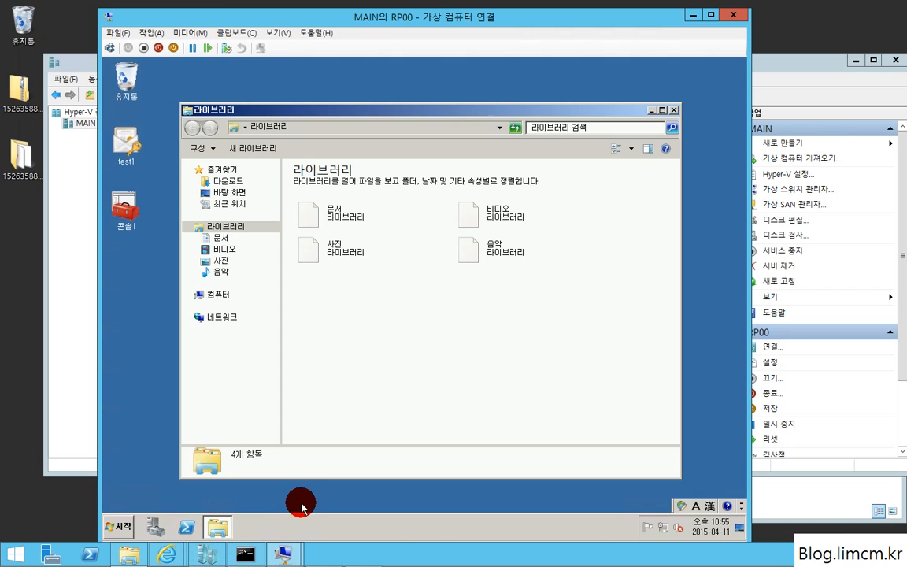
left_click(213, 295)
double_click(371, 197)
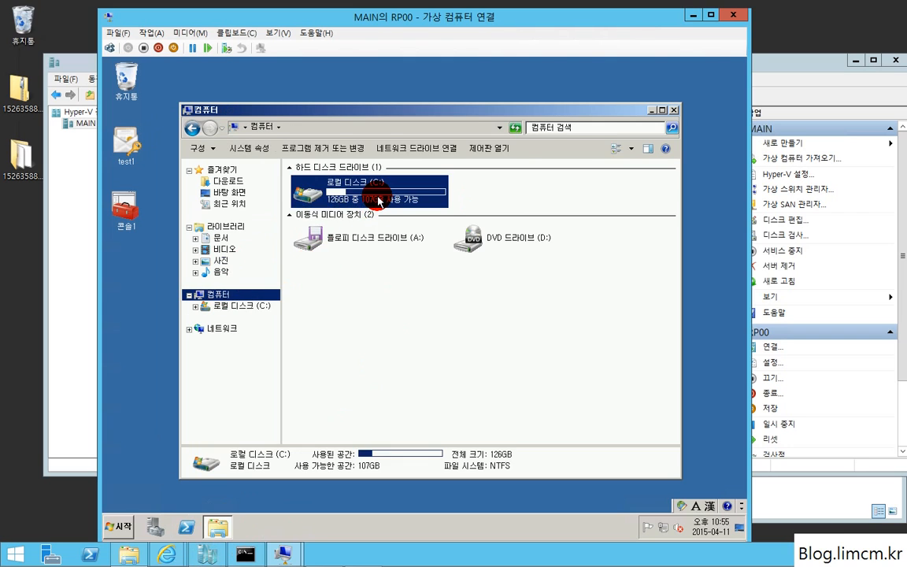
left_click(347, 252)
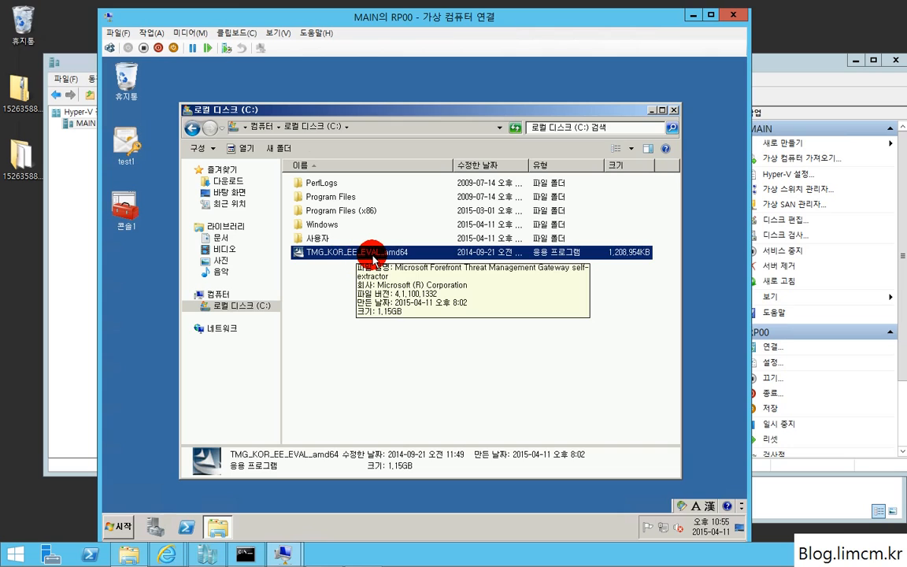
double_click(348, 253)
left_click(501, 412)
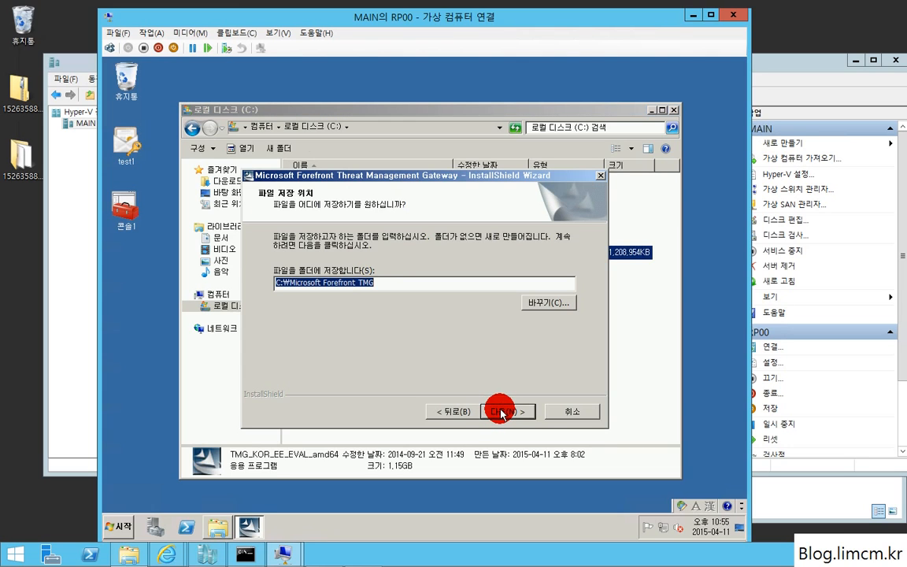
left_click(500, 412)
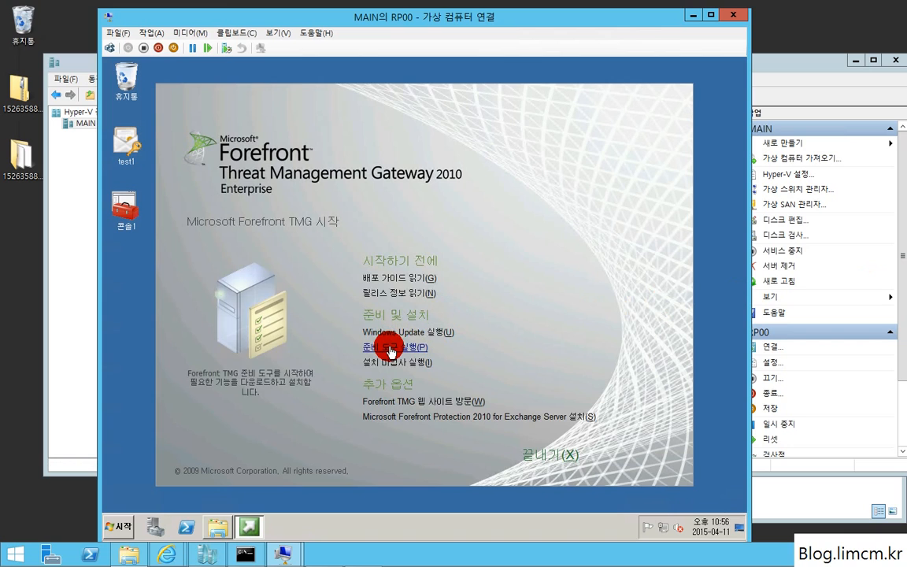
- Run the TMG preparation tool, accepting the license terms and choosing Forefront TMG services and management (Forefront TMG 서비스 및 관리)
left_click(391, 352)
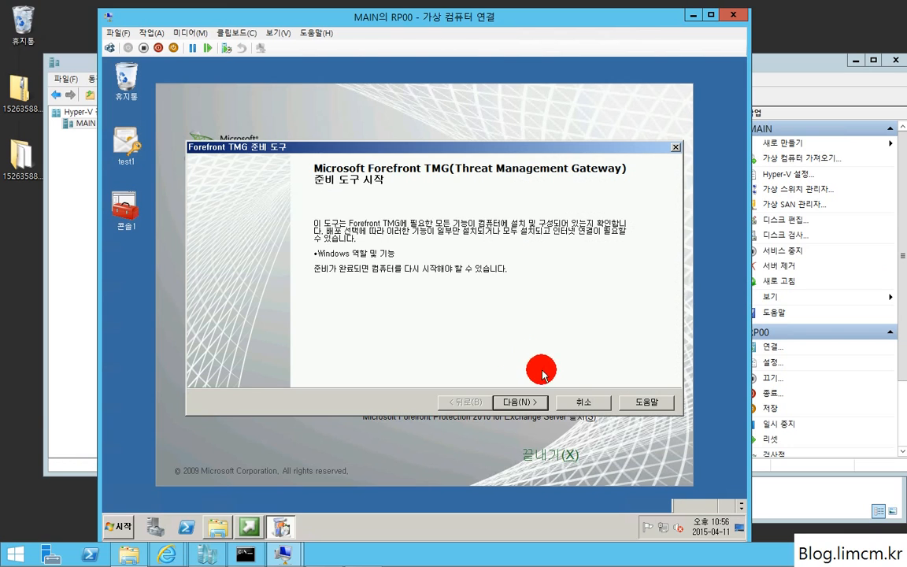
left_click(531, 403)
left_click(222, 373)
left_click(527, 403)
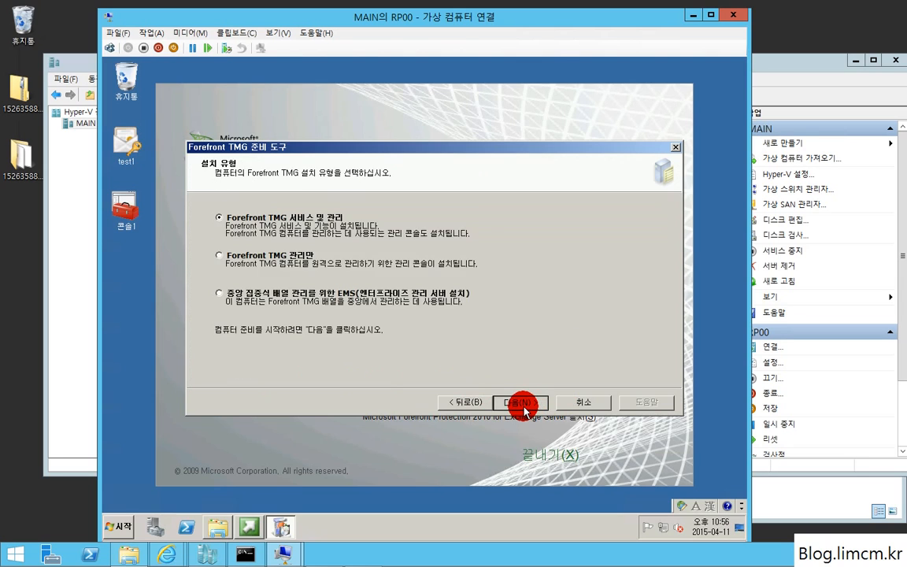
left_click(523, 405)
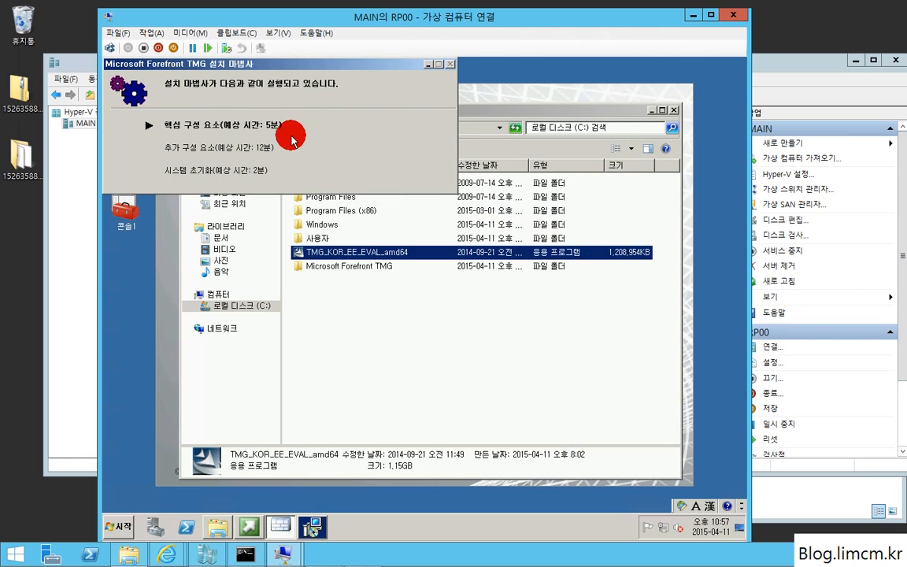
- Bring up the Forefront TMG Enterprise installation wizard, accept the license agreement, and keep the default installation path
mouse_move(320, 533)
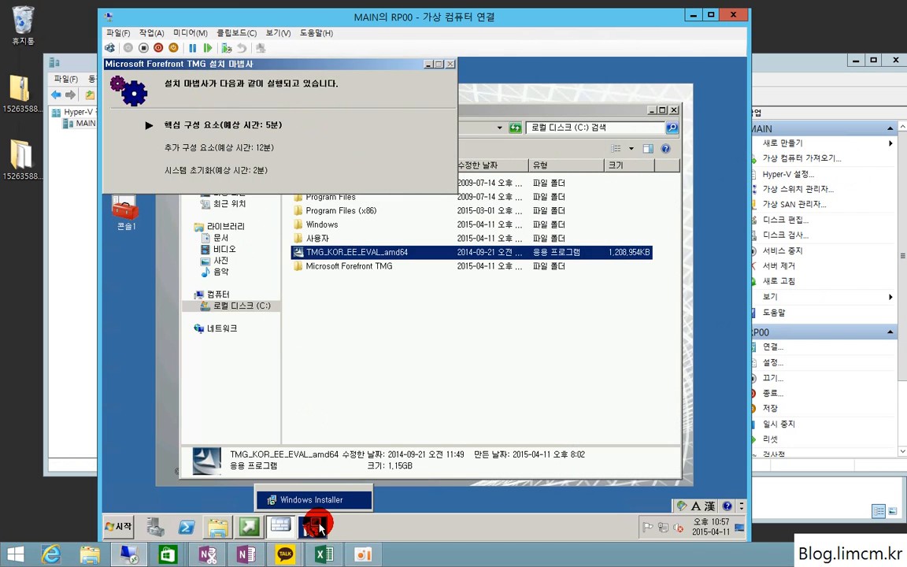
left_click(311, 500)
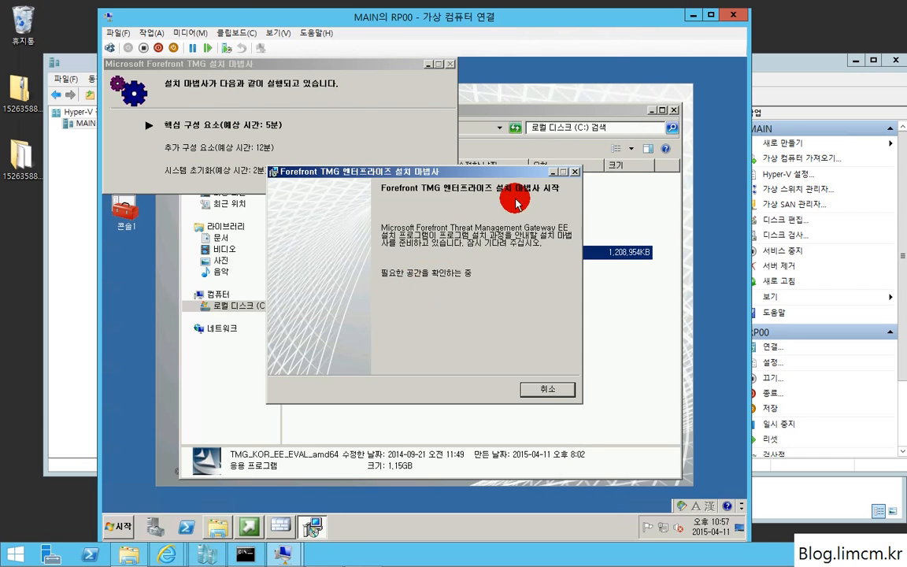
left_click(676, 111)
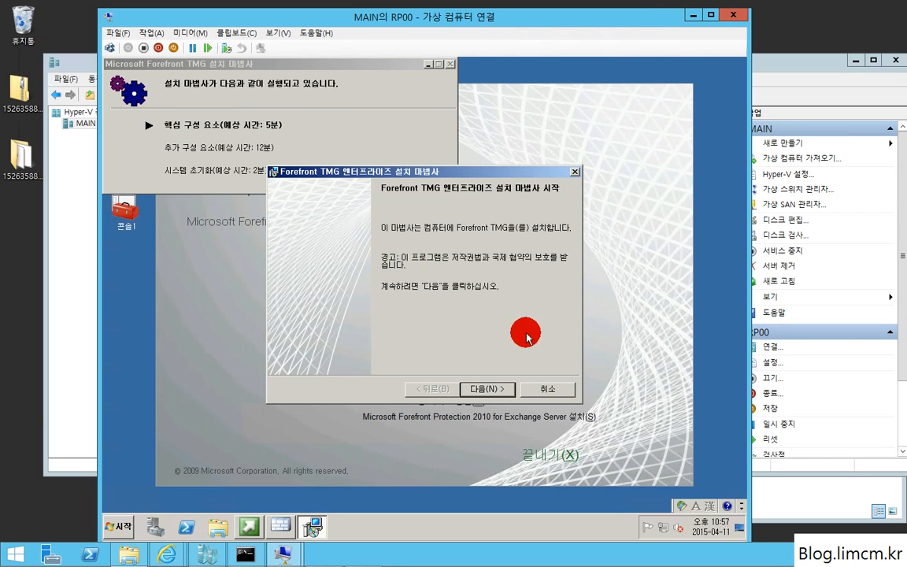
left_click(478, 390)
left_click(293, 341)
left_click(475, 390)
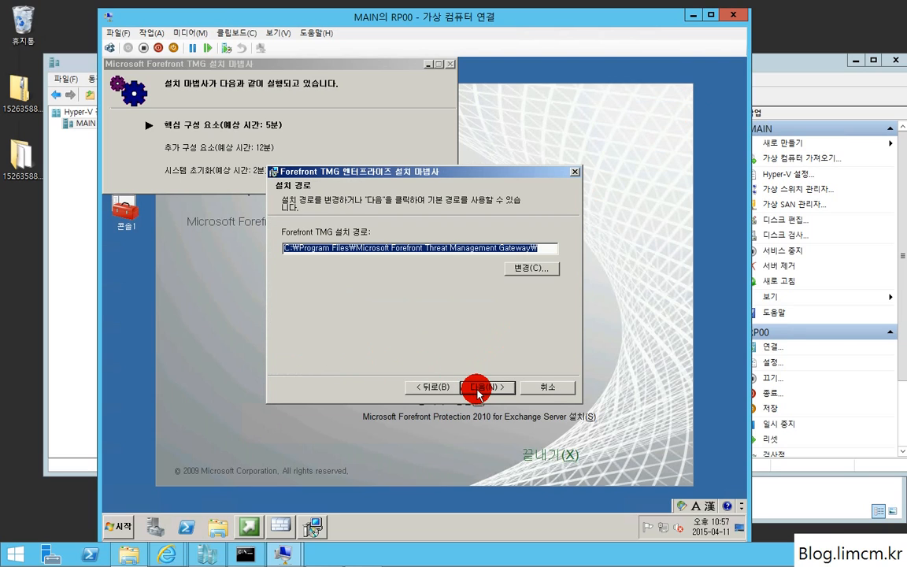
left_click(477, 388)
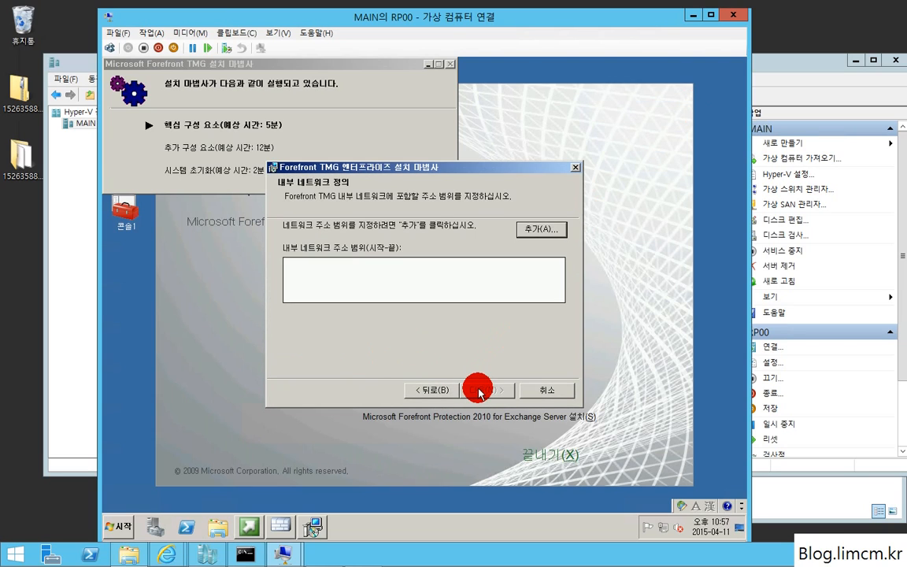
- Define the internal network range 192.168.1.0-192.168.1.255 by adding the network adapter 로컬 영역 연결
left_click(539, 230)
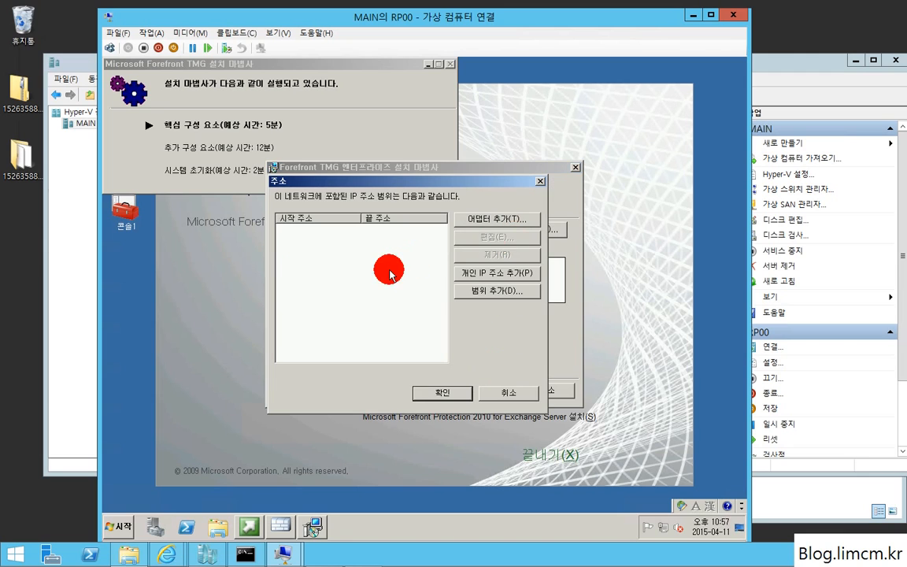
left_click(522, 220)
left_click(331, 272)
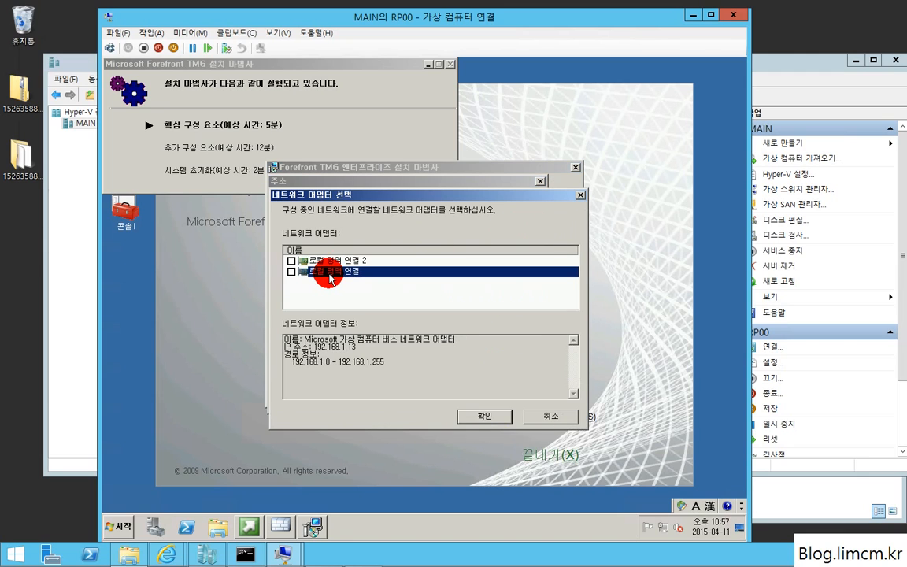
left_click(480, 418)
left_click(441, 390)
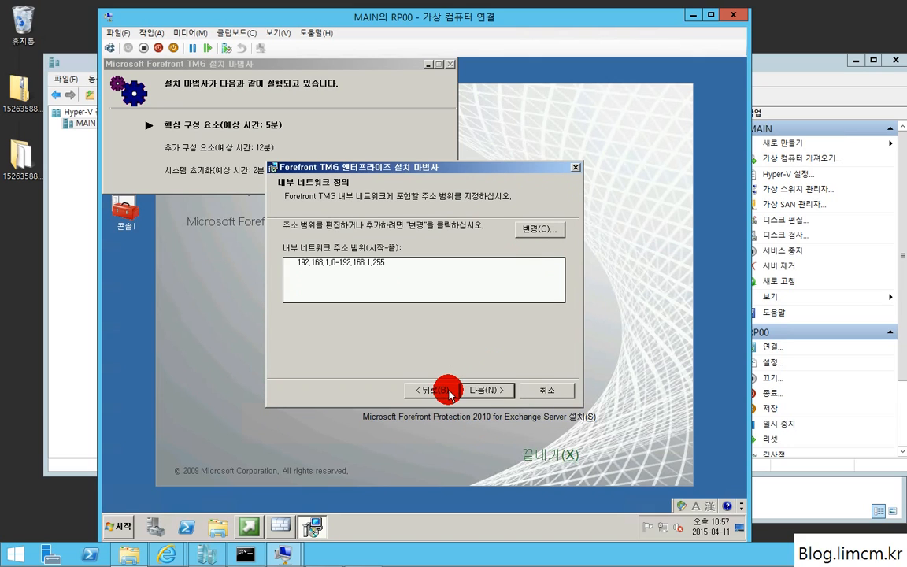
- Install Forefront TMG with the chosen settings, finish the installation wizard, and exit the TMG start screen
left_click(486, 389)
left_click(482, 391)
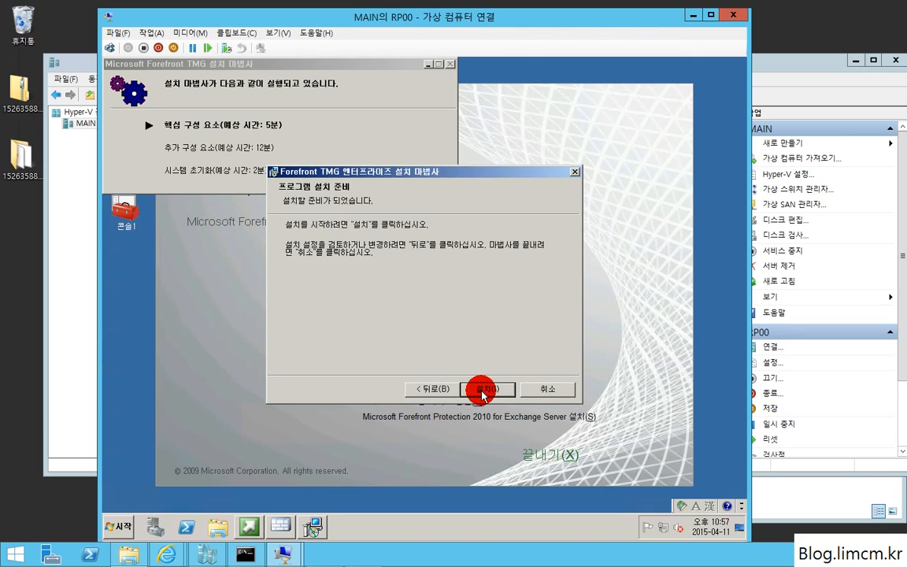
left_click(482, 392)
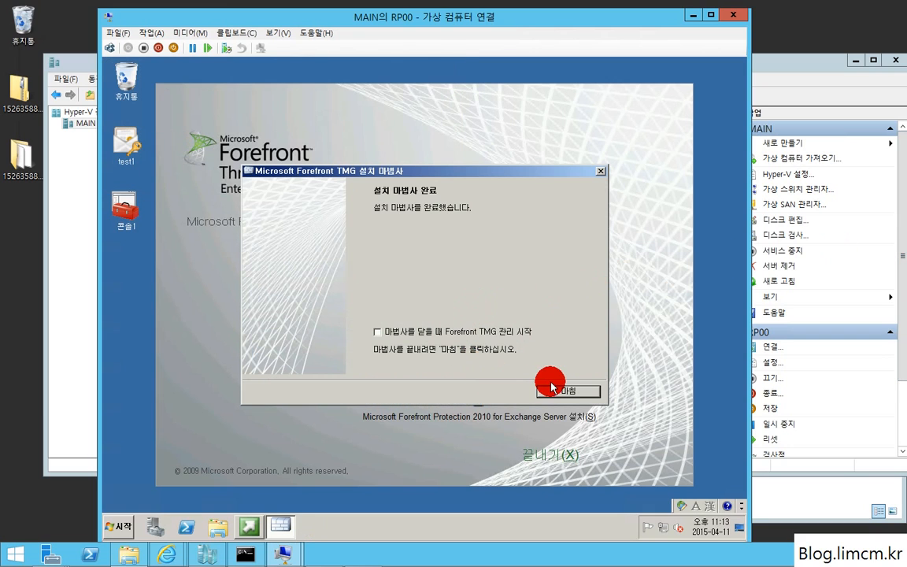
left_click(564, 393)
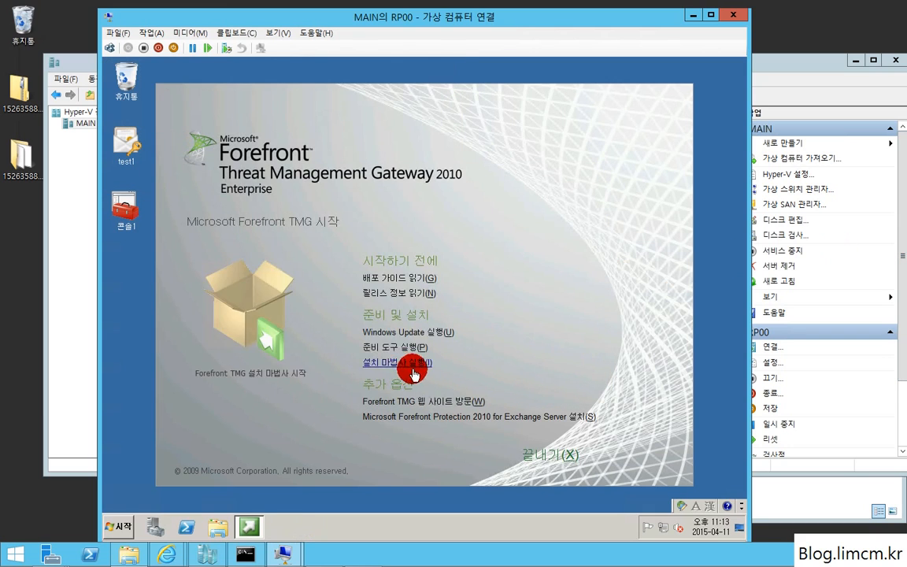
left_click(538, 458)
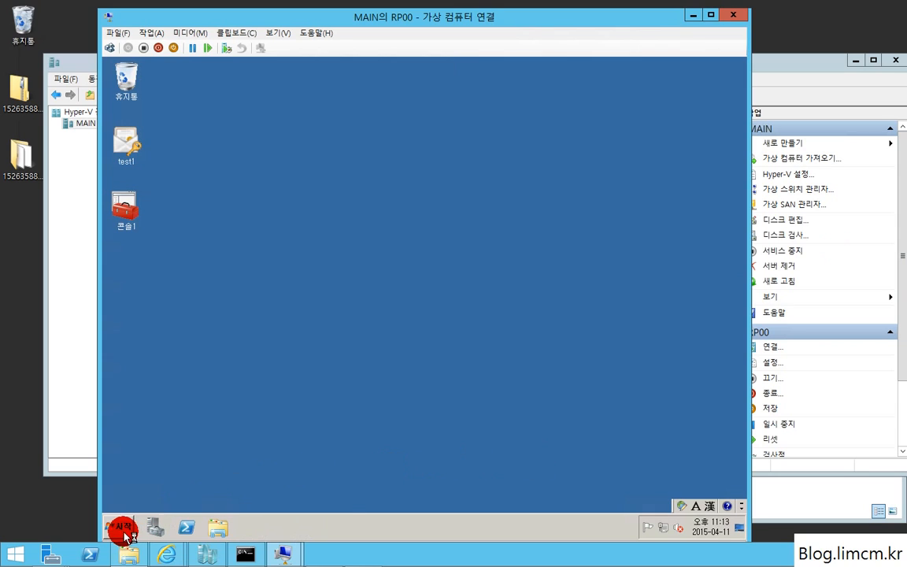
- Launch Forefront TMG management (Forefront TMG 관리) from the Microsoft Forefront TMG program group
left_click(124, 529)
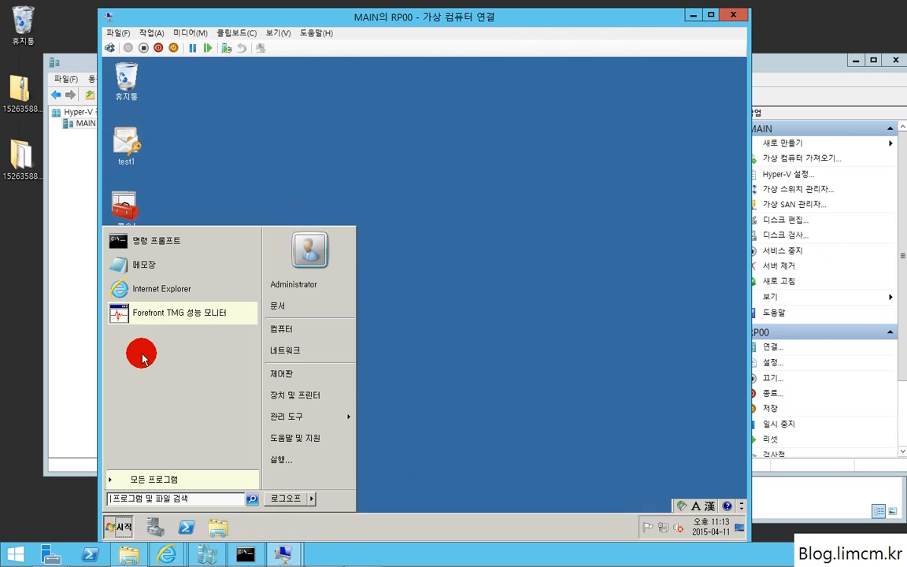
left_click(155, 476)
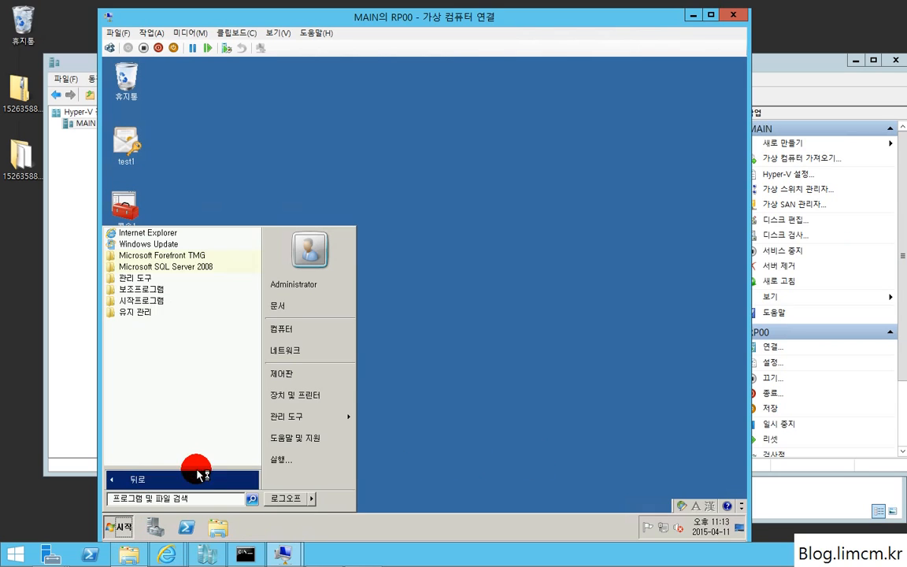
left_click(200, 256)
left_click(196, 264)
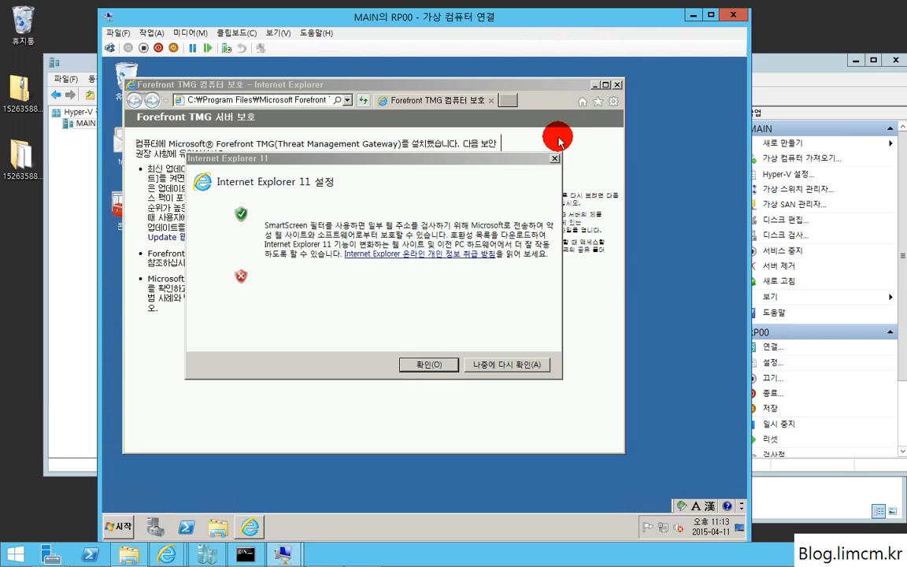
- Confirm the Internet Explorer 11 settings, close all browser tabs, and return to the Forefront TMG console
left_click(425, 366)
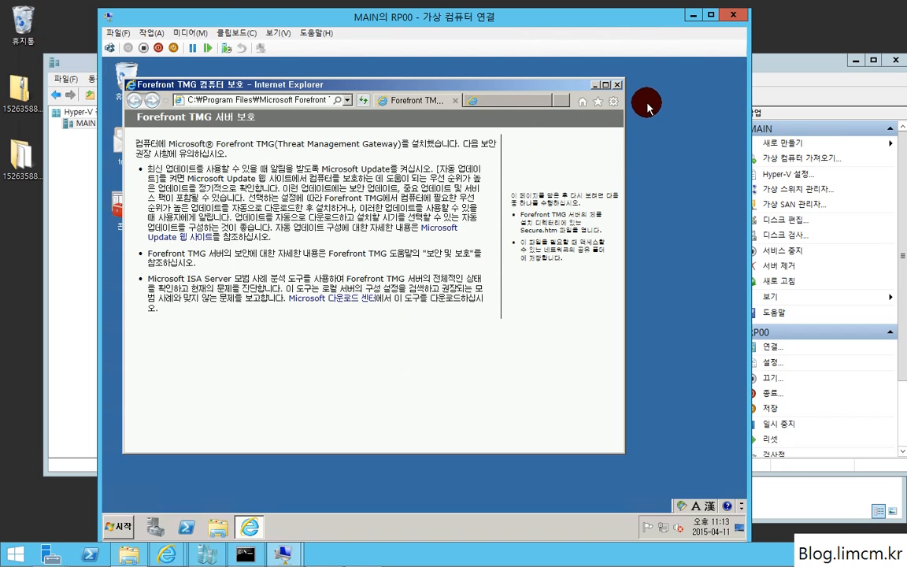
left_click(617, 83)
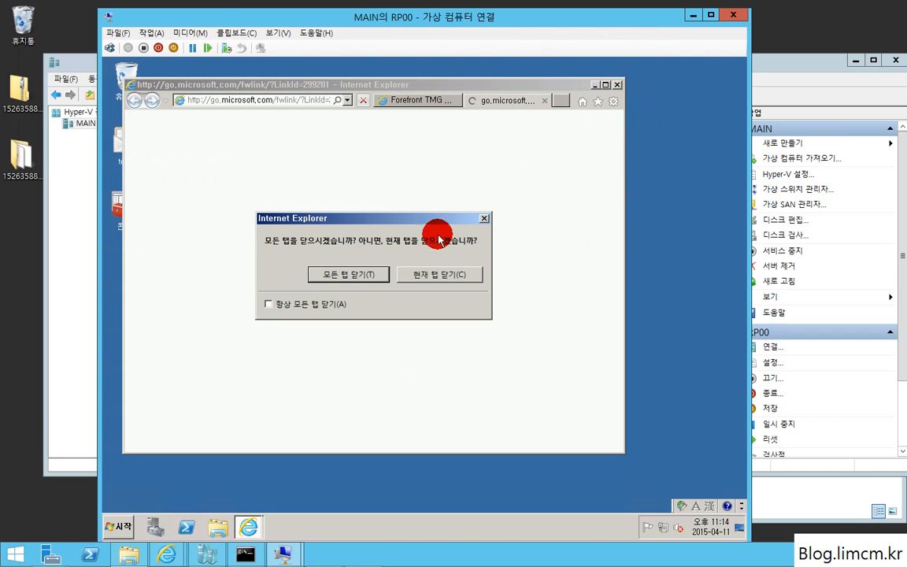
left_click(349, 275)
left_click(118, 525)
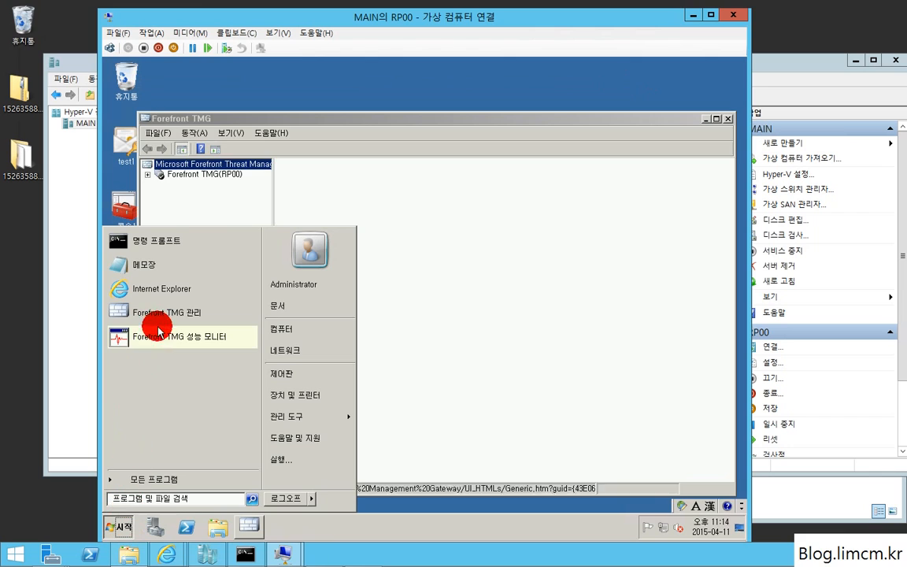
left_click(418, 126)
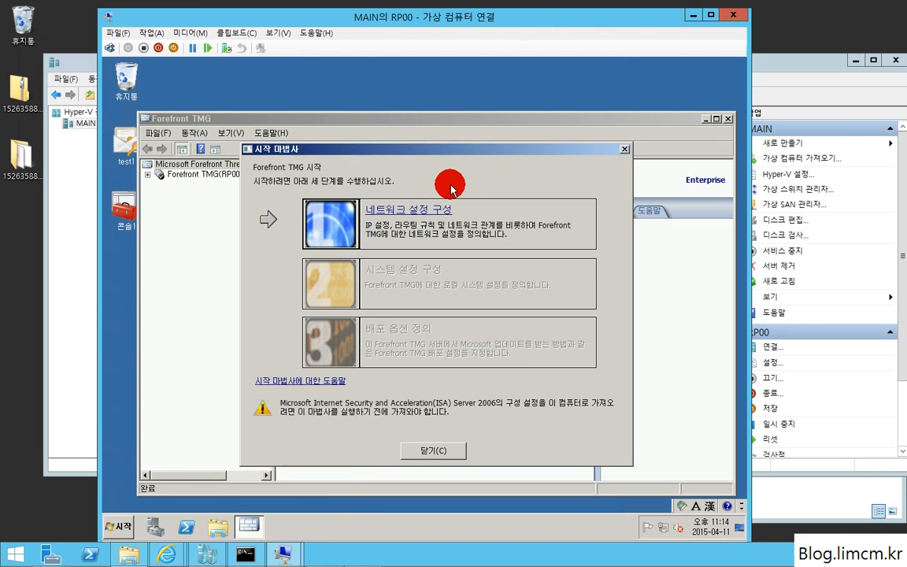
- Complete the network setup wizard with the edge firewall template (경계면 방화벽), 로컬 영역 연결 for the LAN, and 로컬 영역 연결 2 for the Internet
left_click(378, 210)
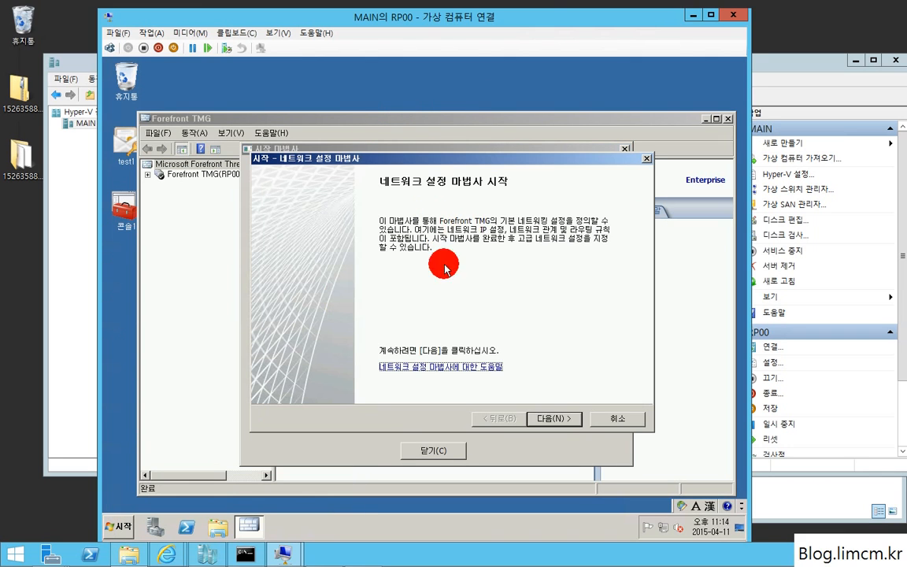
left_click(551, 419)
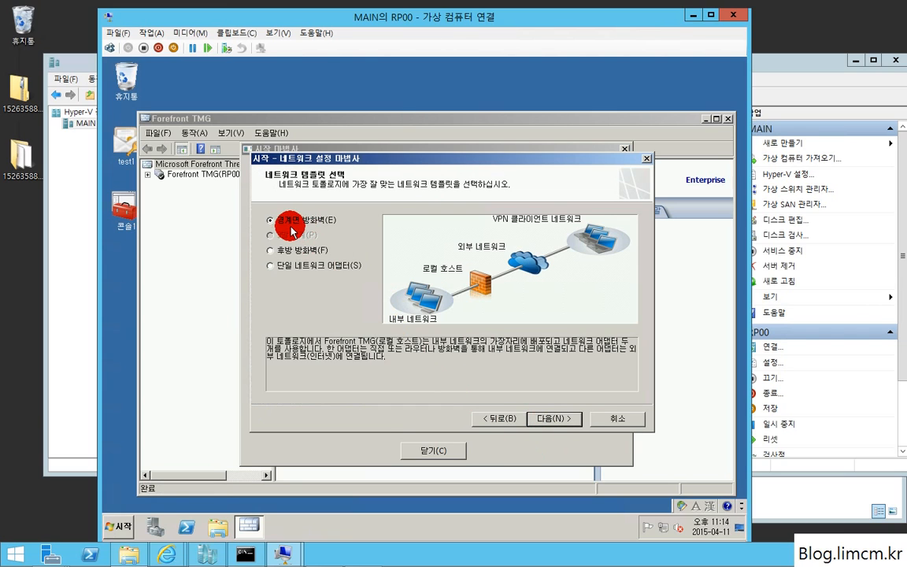
left_click(552, 419)
left_click(364, 231)
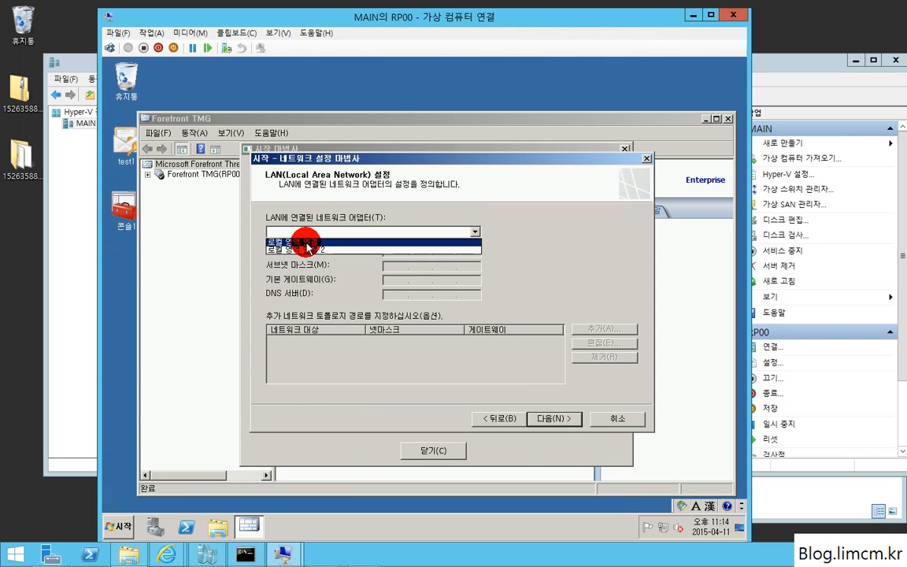
left_click(306, 240)
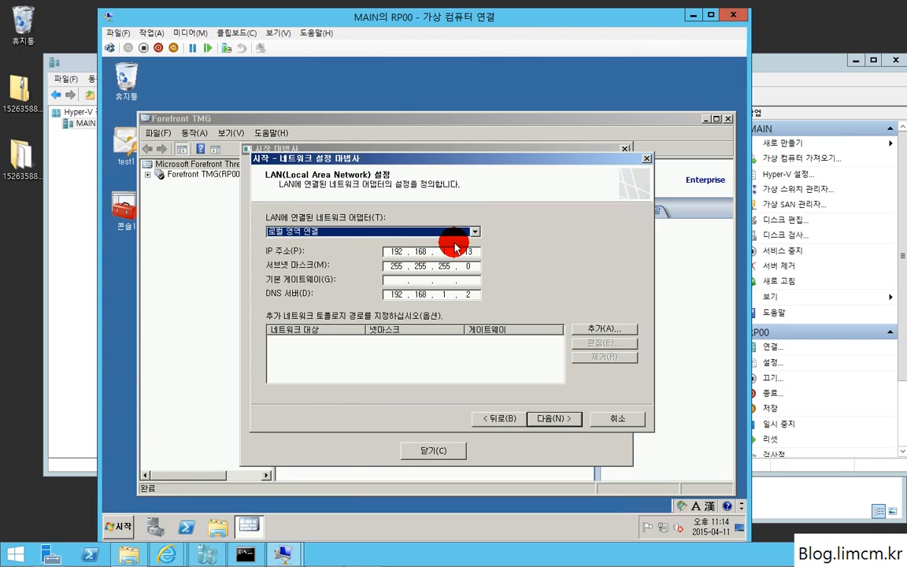
left_click(555, 418)
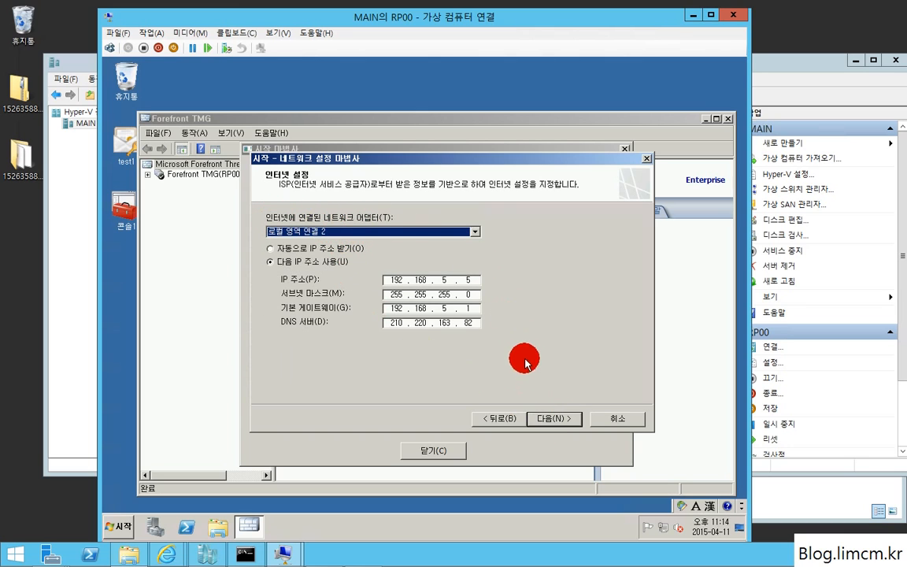
left_click(548, 418)
left_click(545, 417)
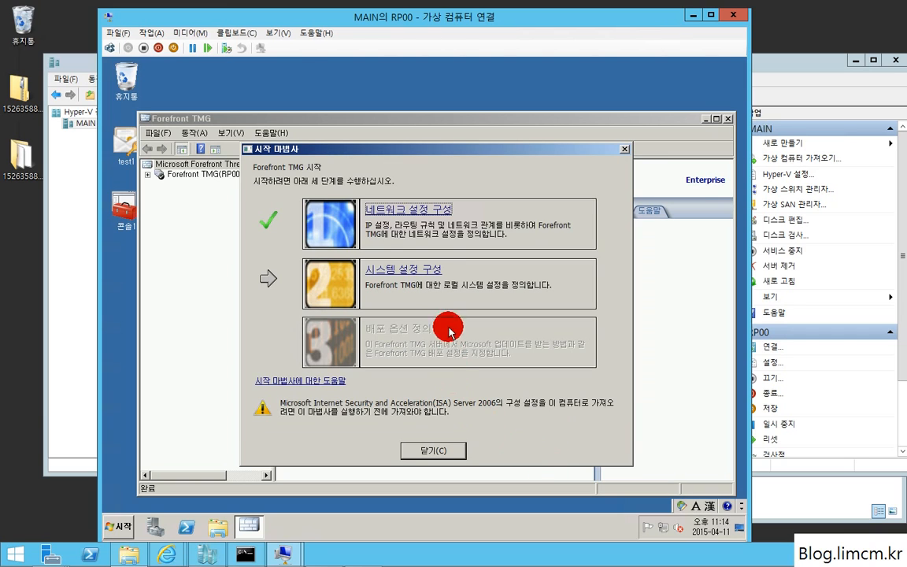
- Complete the system configuration wizard (시스템 설정 구성), keeping the existing computer name, workgroup and DNS suffix
left_click(422, 269)
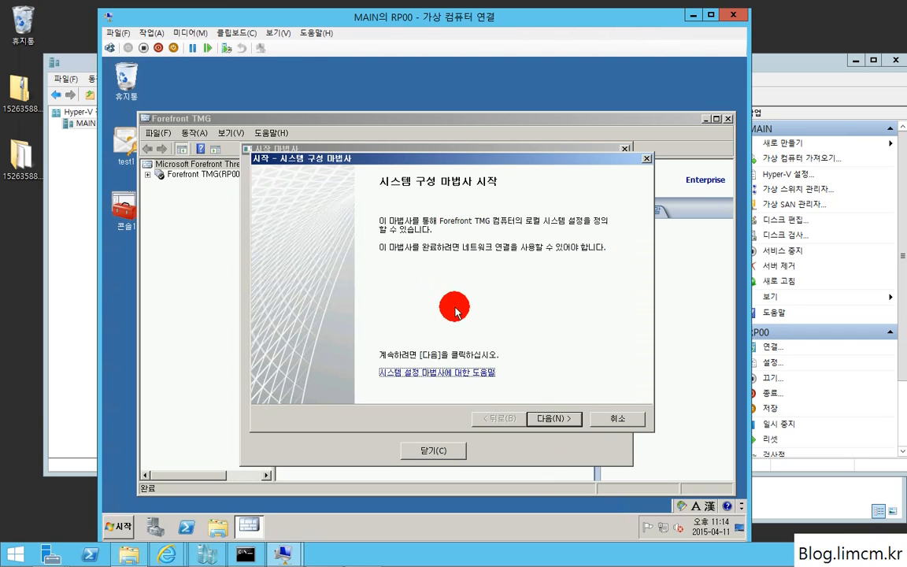
left_click(549, 418)
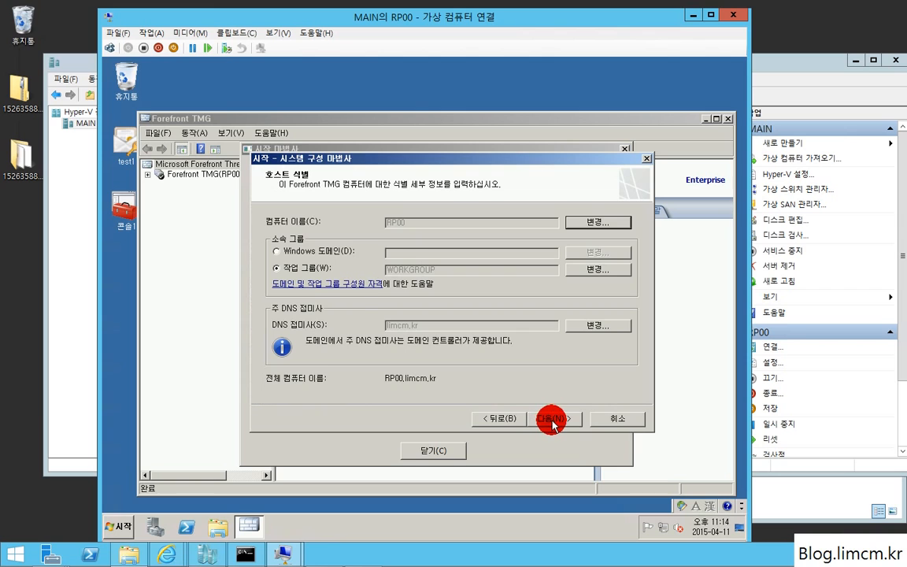
left_click(550, 419)
left_click(545, 419)
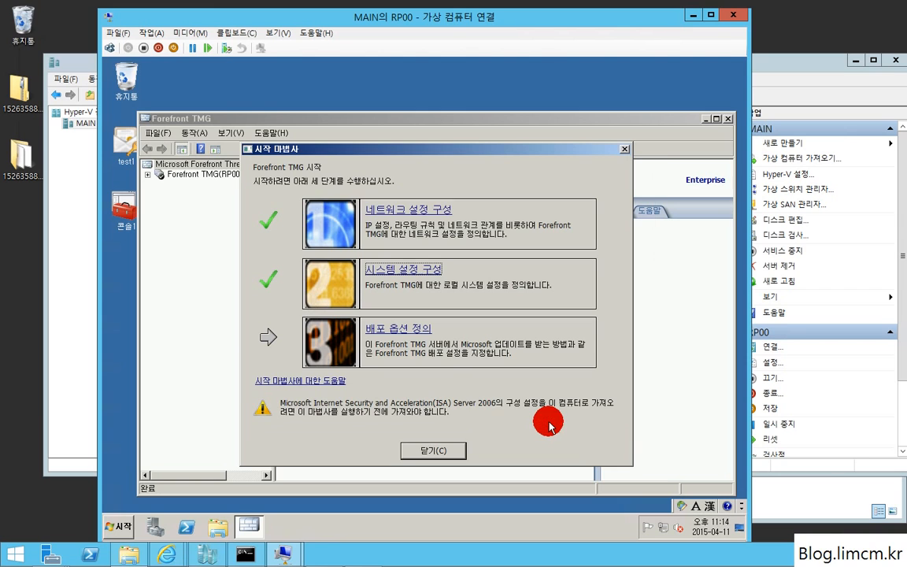
- In the deployment wizard (배포 옵션 정의), enable Microsoft Update checking and accept the default protection licences and NIS signature update settings
left_click(407, 334)
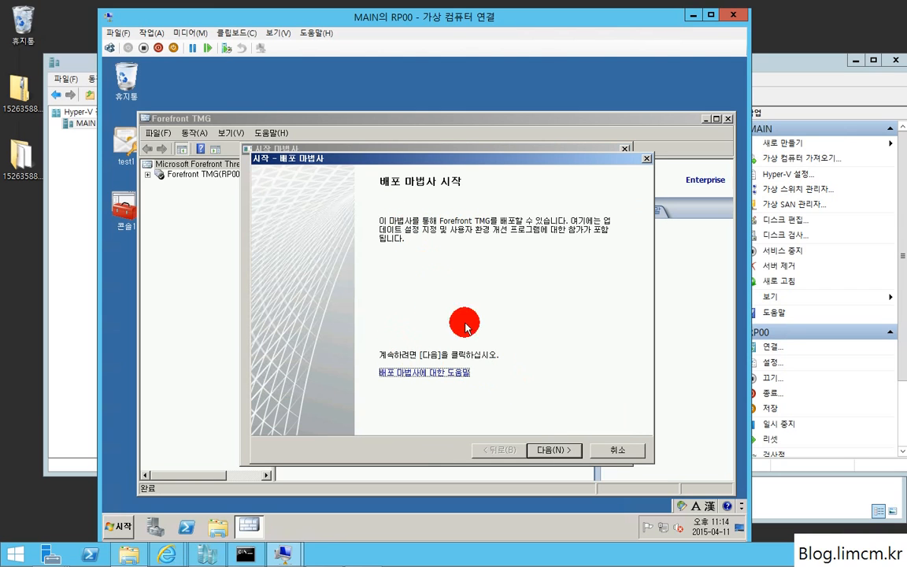
left_click(549, 450)
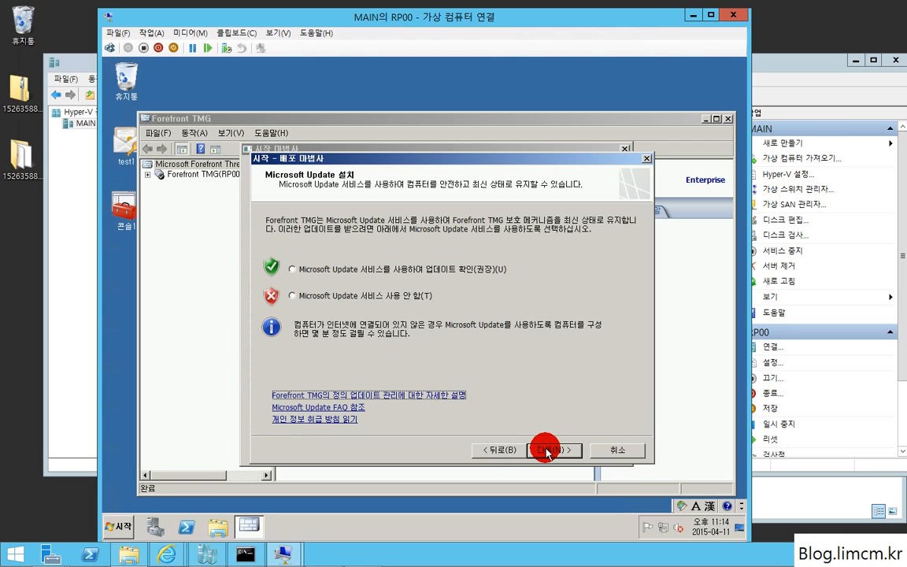
left_click(428, 268)
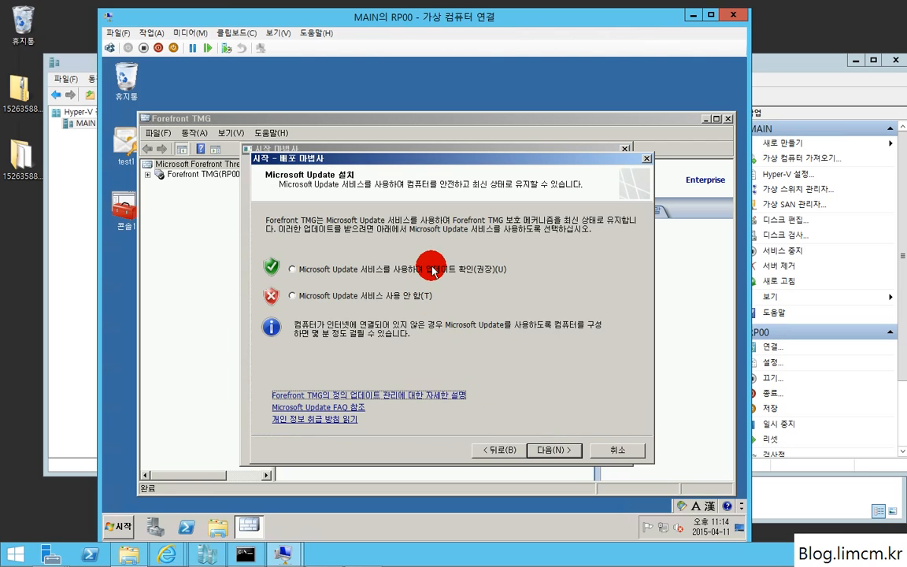
left_click(549, 452)
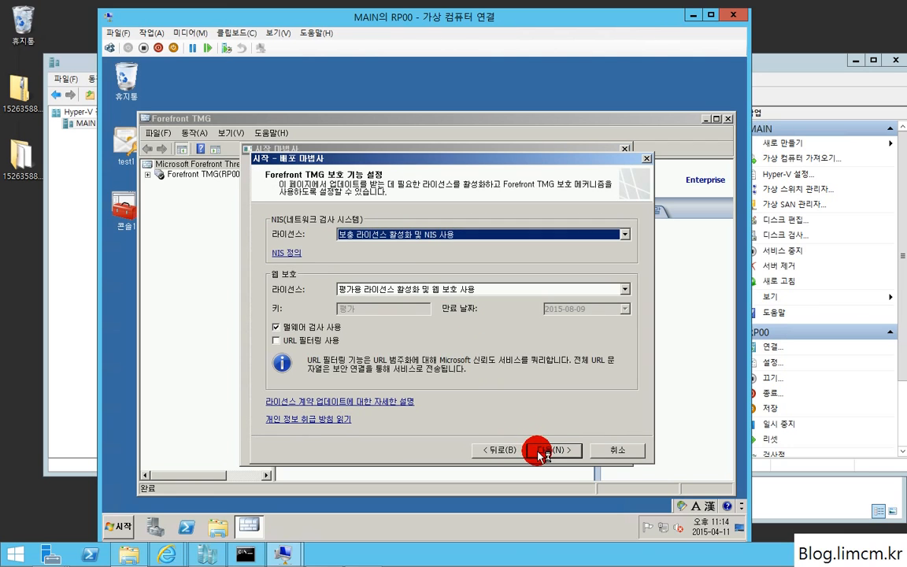
left_click(543, 451)
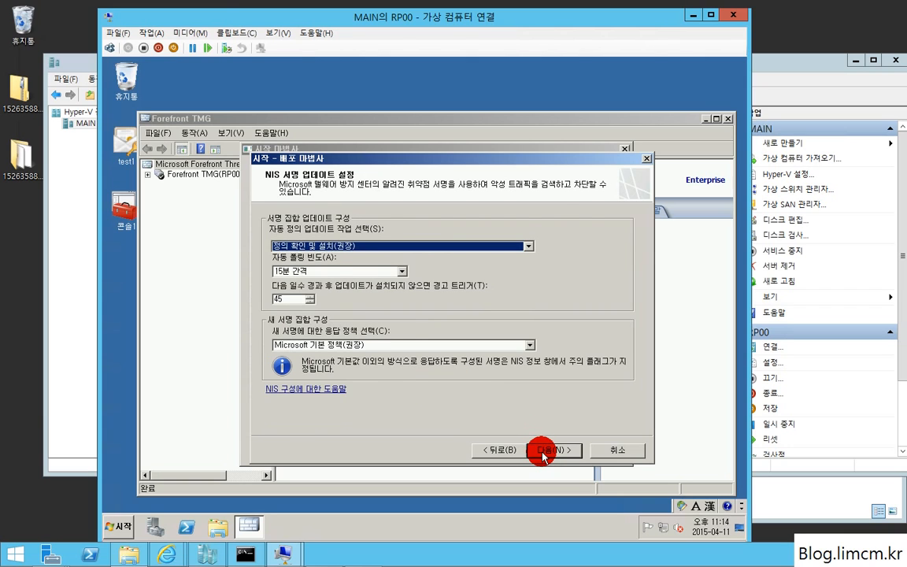
left_click(543, 452)
- Decline the customer experience program, set Microsoft telemetry reporting to none (없음), and finish the deployment wizard
left_click(308, 383)
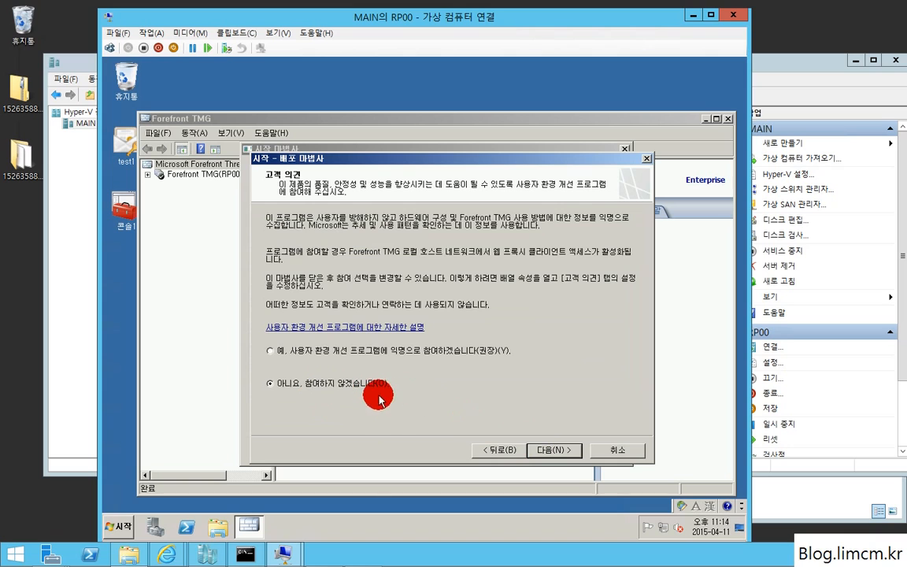
left_click(546, 451)
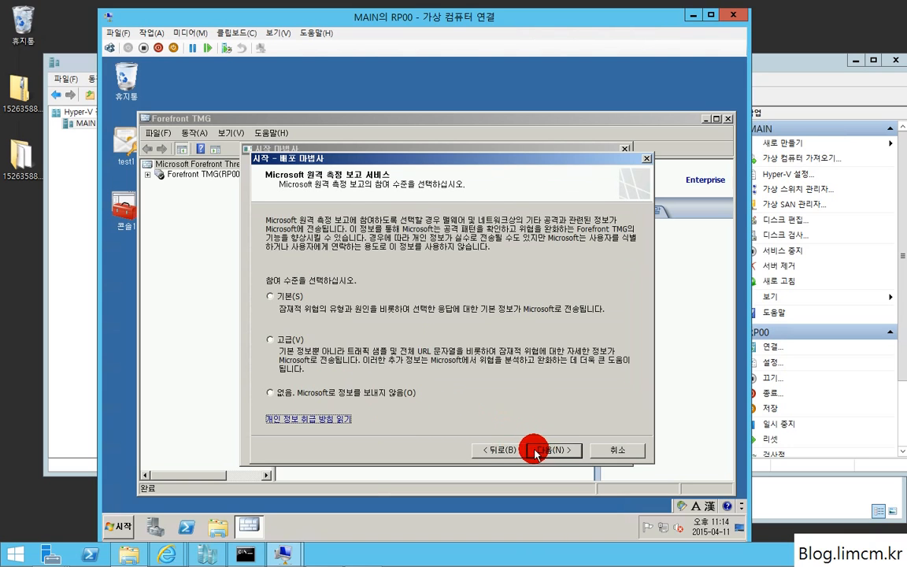
left_click(367, 400)
left_click(553, 450)
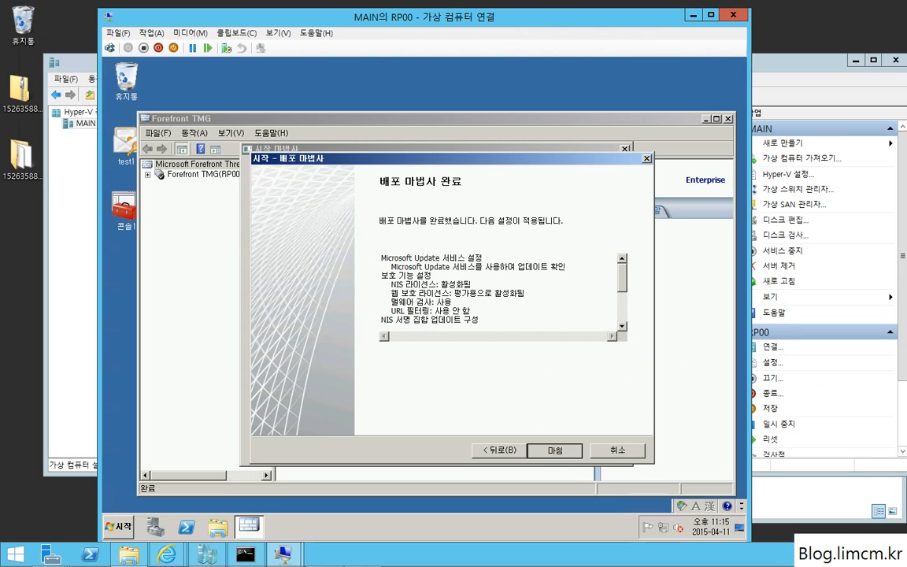
key("Return")
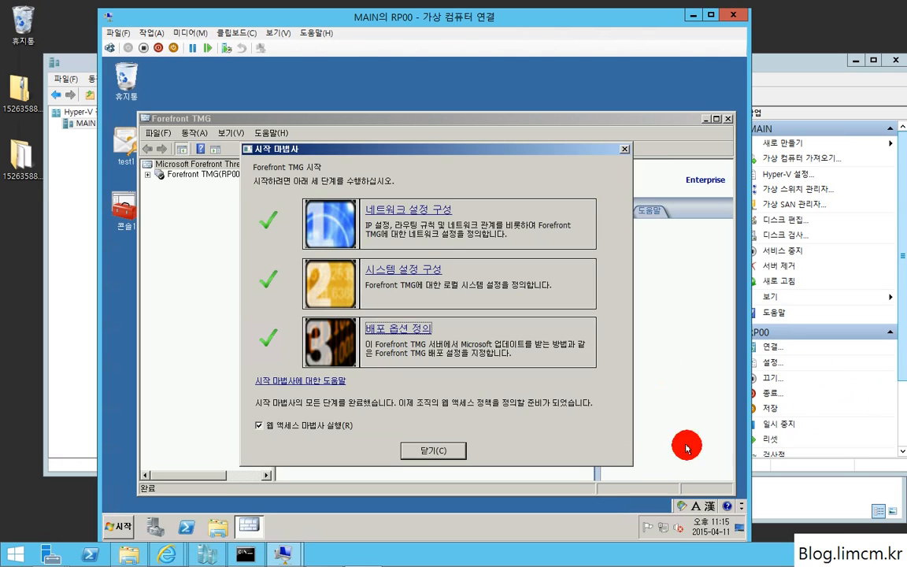
- Close the getting started wizard into the web access policy wizard, choosing no default URL category blocking rule and leaving blocked web destinations empty
left_click(452, 452)
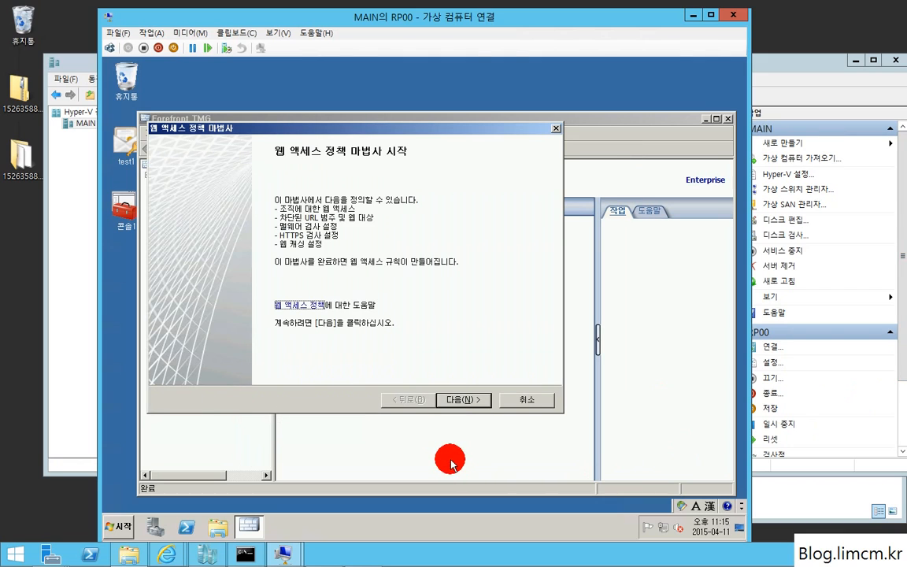
left_click(459, 400)
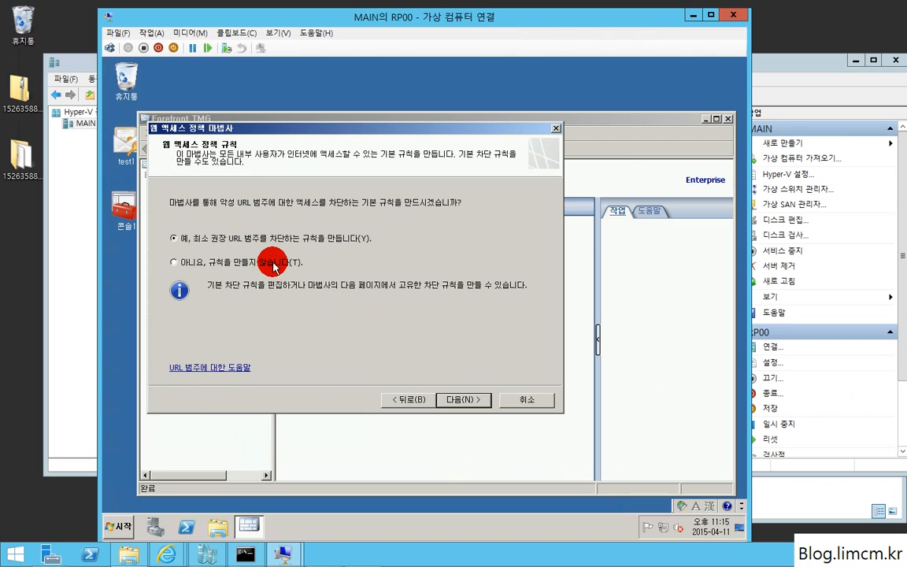
left_click(274, 266)
left_click(461, 400)
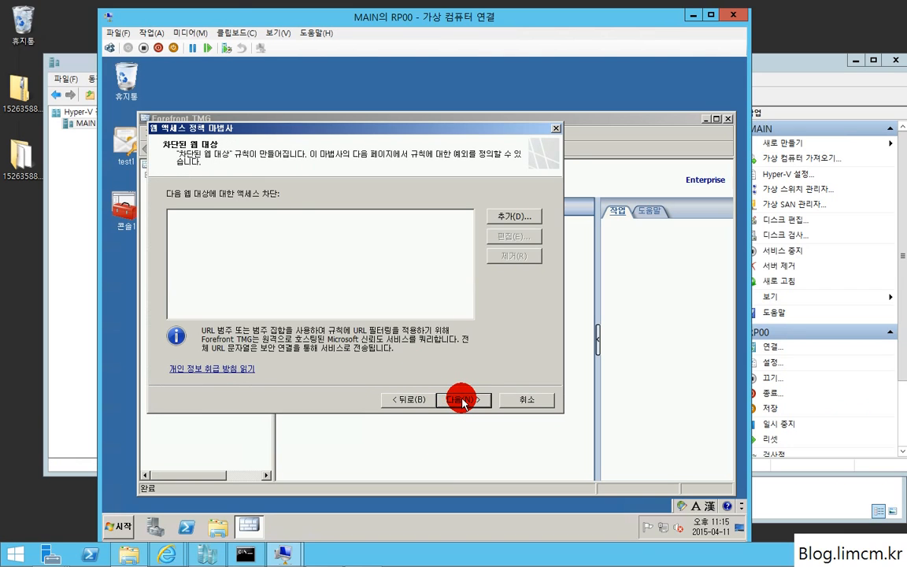
left_click(463, 401)
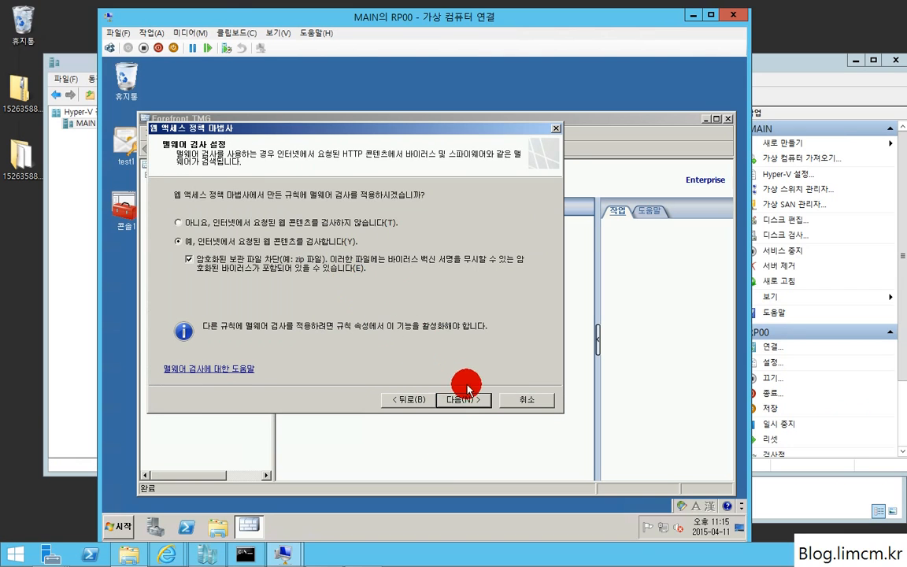
- Turn off malware inspection, disallow user HTTPS connections, disable the default web caching rule, and finish the web access policy wizard
left_click(360, 223)
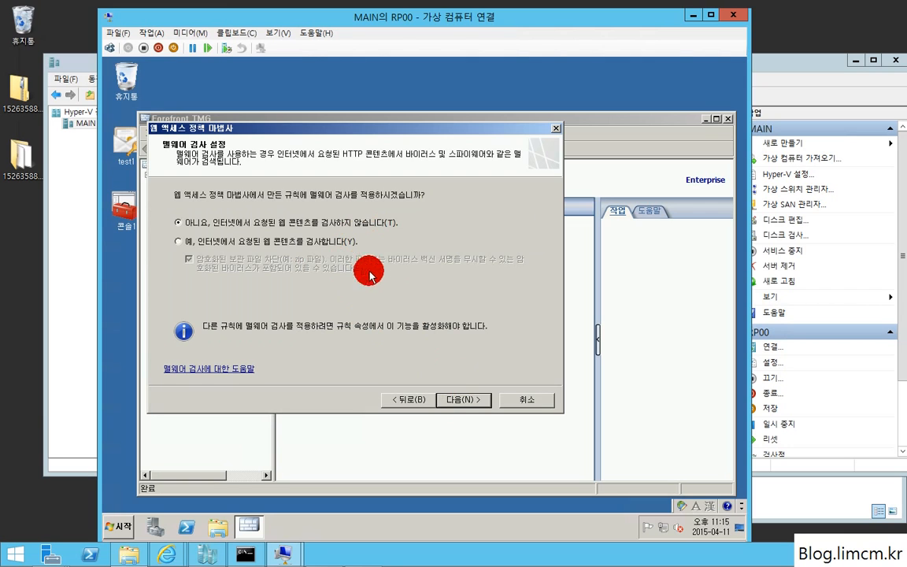
left_click(449, 400)
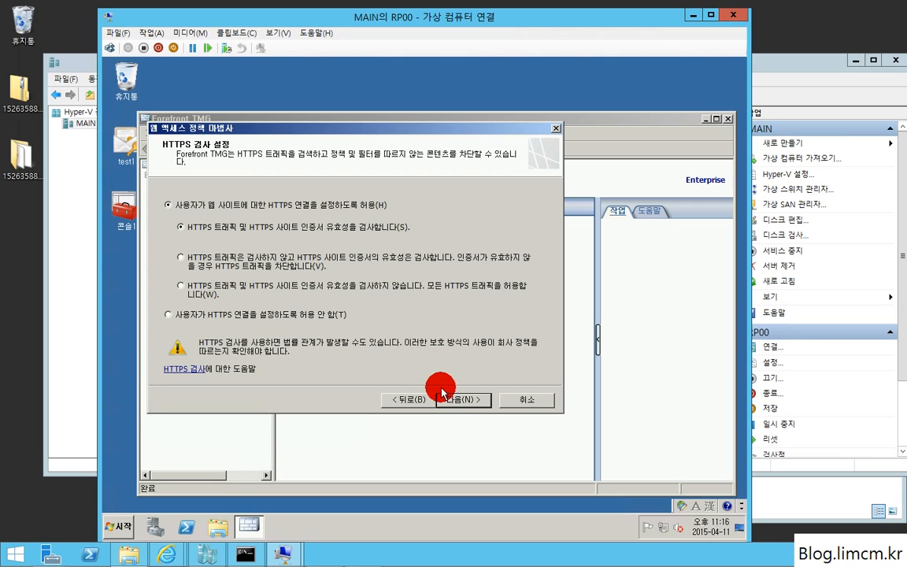
left_click(312, 319)
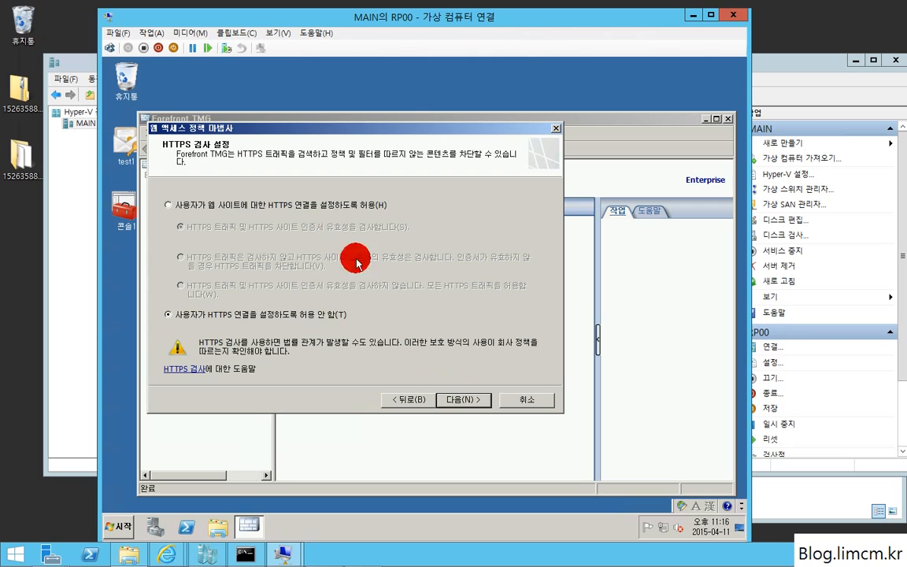
left_click(462, 399)
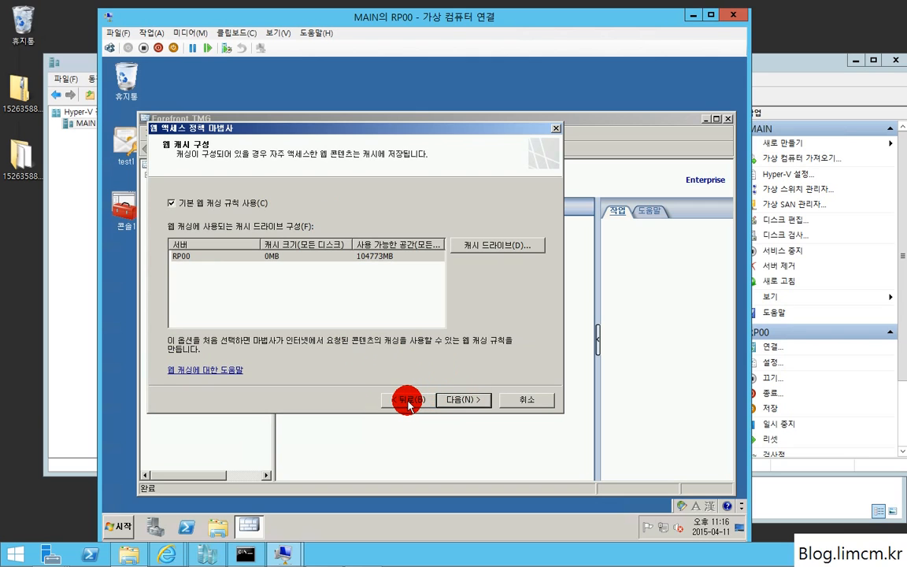
left_click(253, 202)
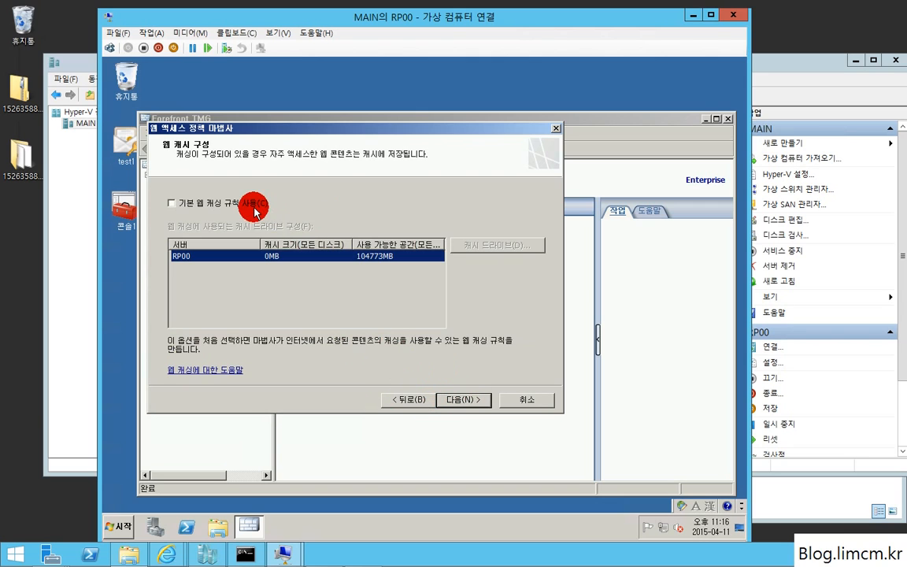
left_click(464, 400)
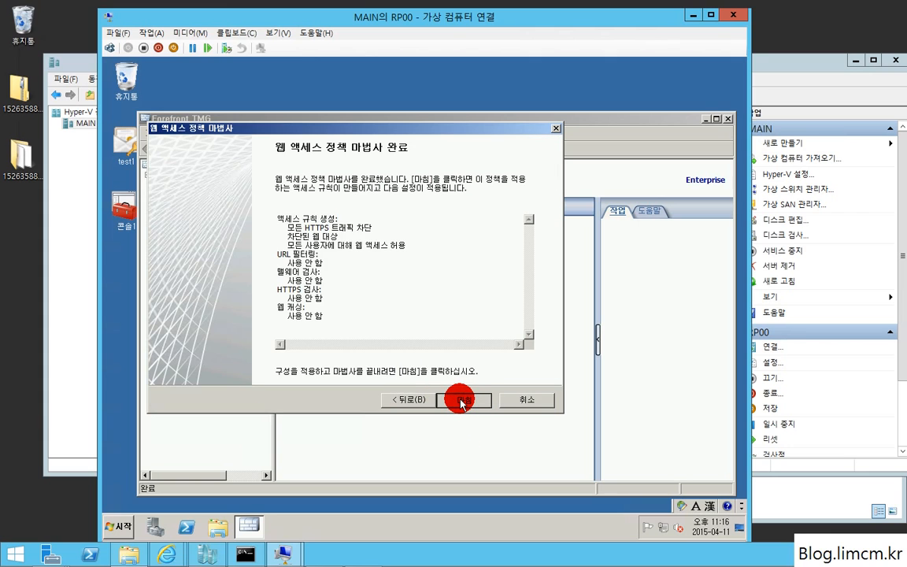
left_click(461, 400)
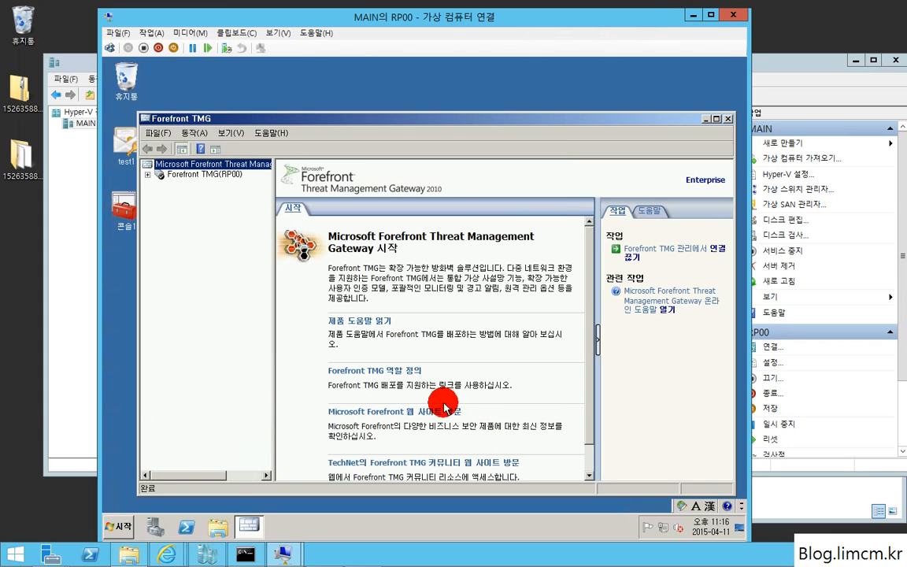
- Apply the pending Forefront TMG(RP00) configuration changes without a change description
left_click(209, 177)
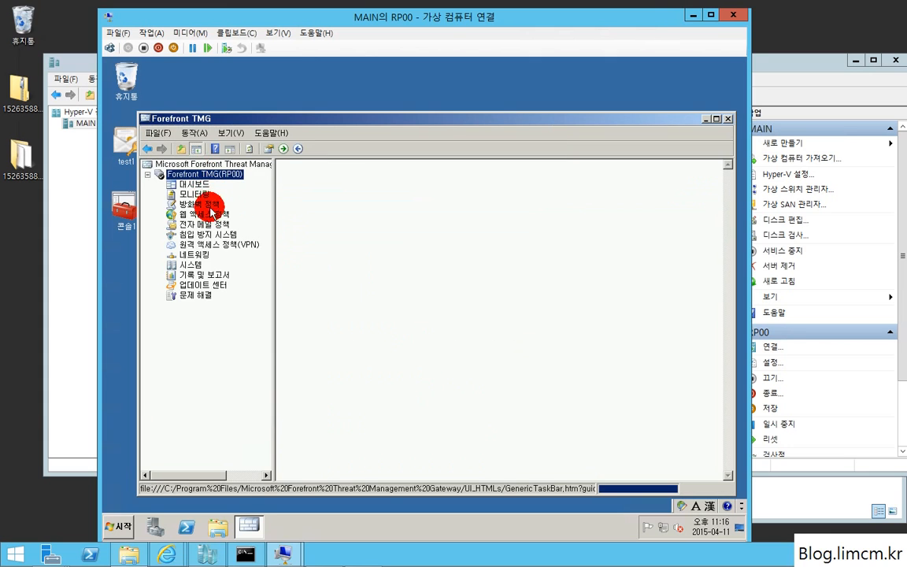
left_click(201, 216)
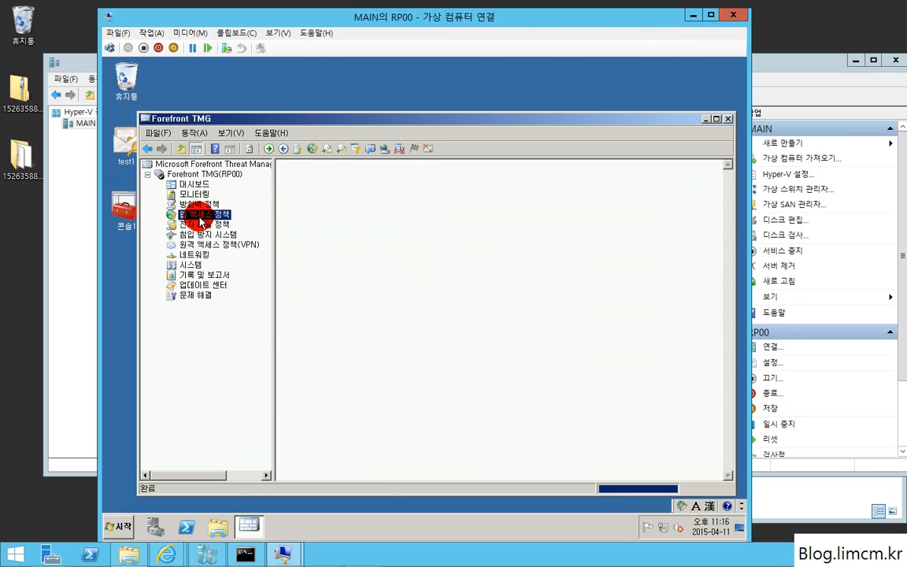
left_click(207, 174)
left_click(315, 209)
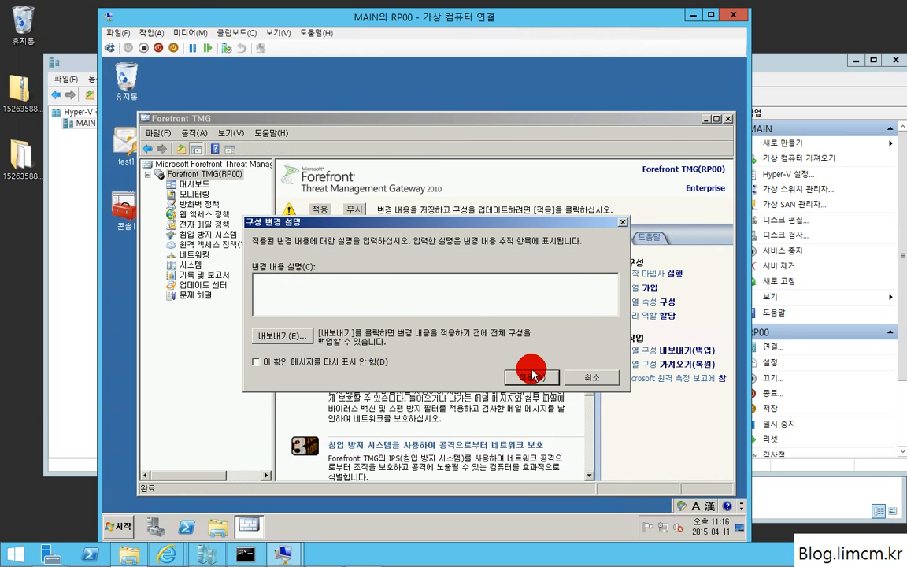
left_click(531, 371)
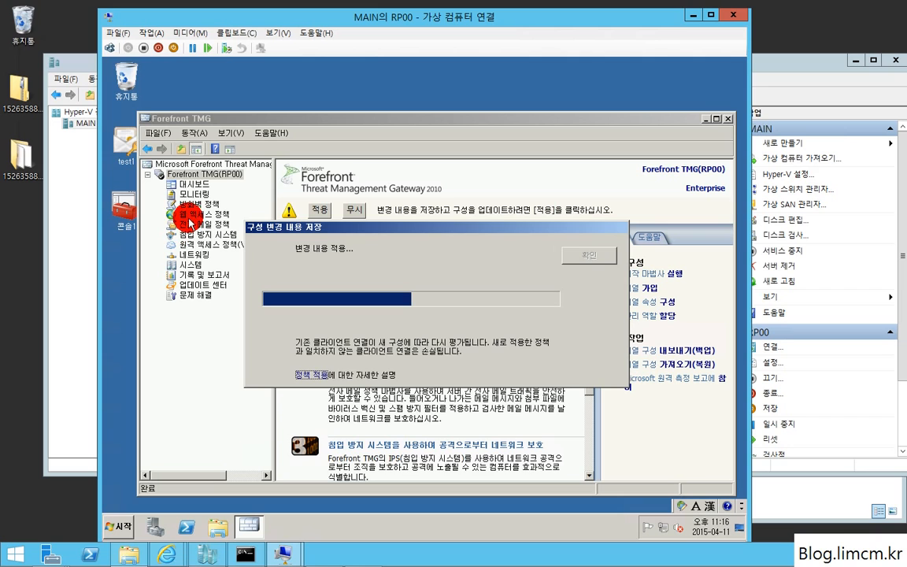
left_click(564, 260)
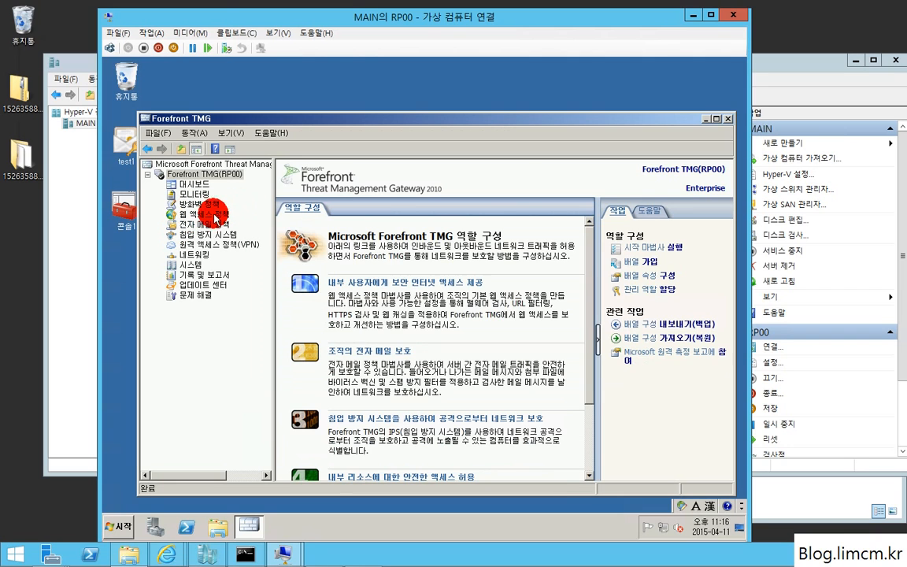
- Start a named web site publishing rule under the firewall policy (방화벽 정책), publishing a single web site or load balancer
left_click(201, 205)
right_click(203, 209)
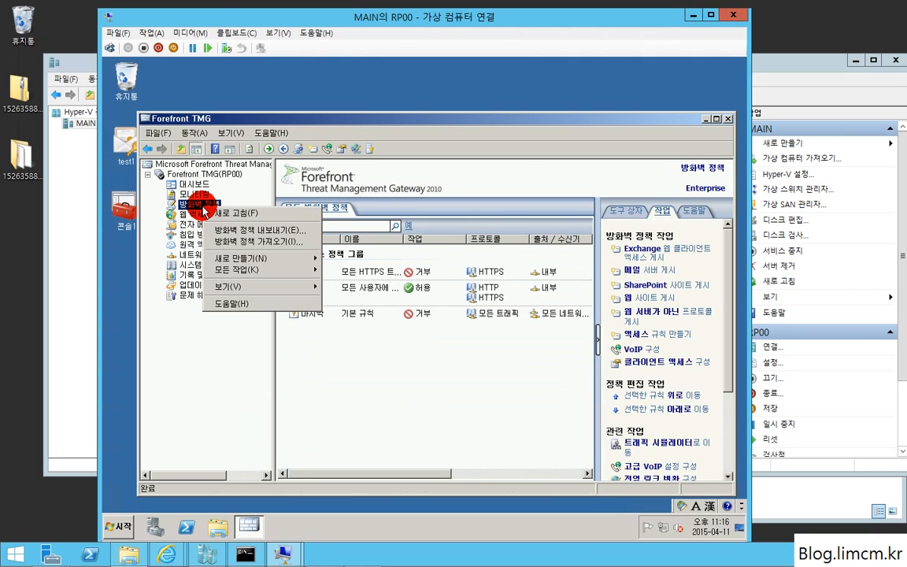
mouse_move(283, 259)
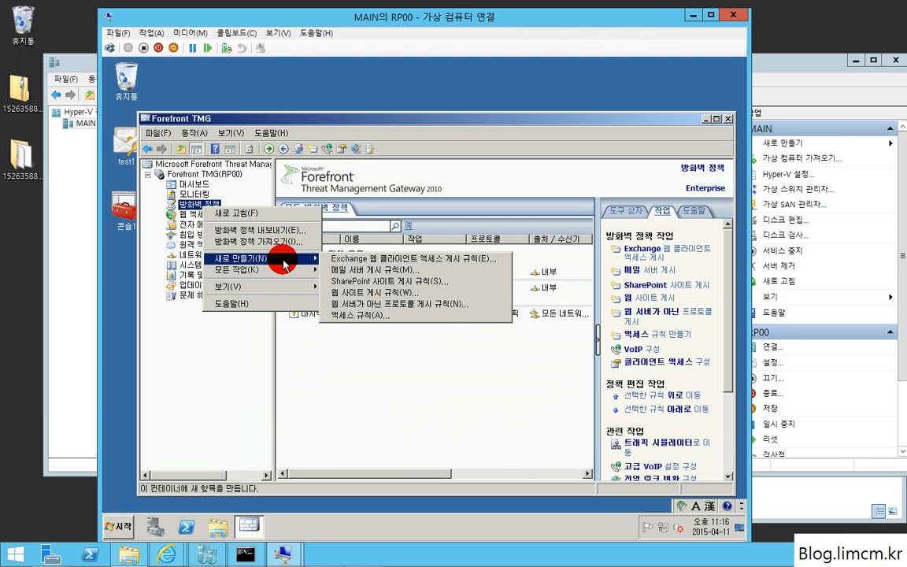
left_click(410, 292)
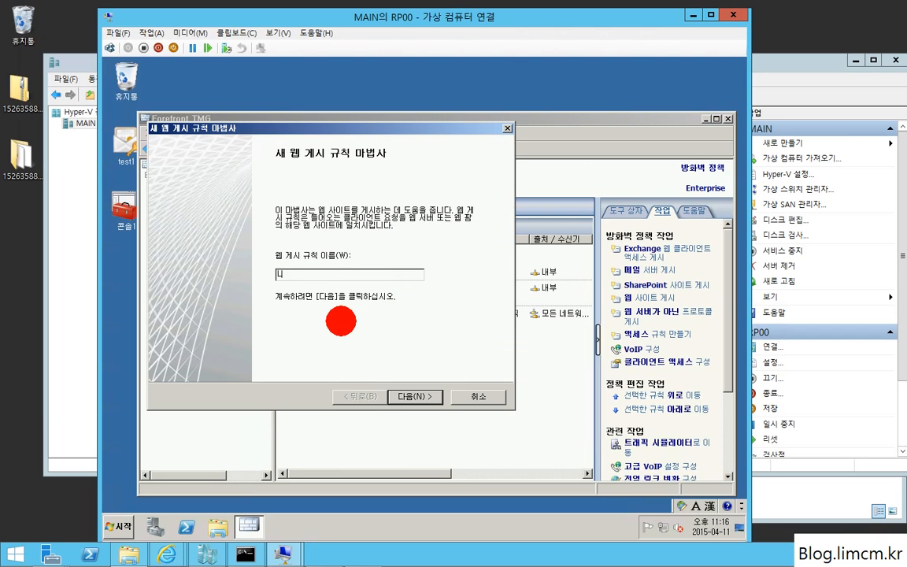
left_click(404, 397)
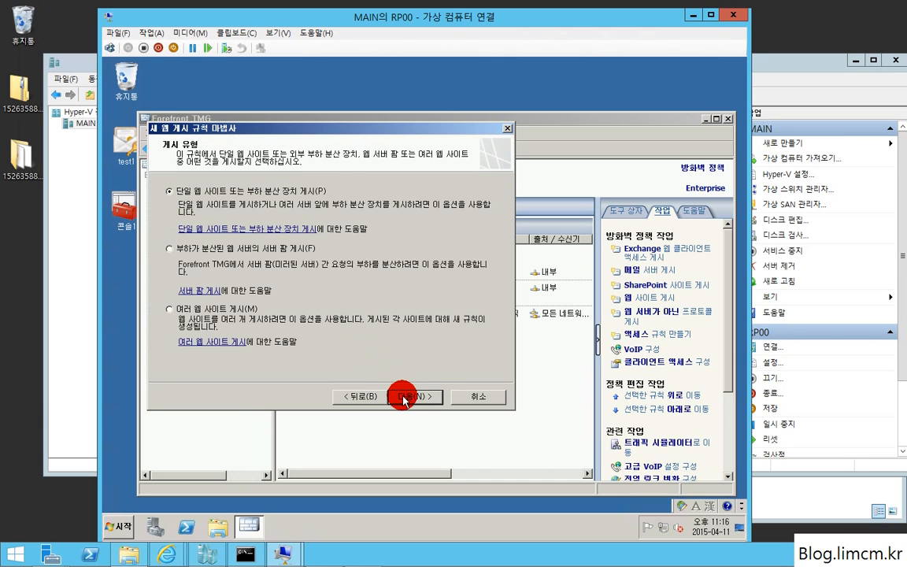
left_click(406, 398)
- Keep the SSL server connection and set the internal site name to lc00.limcm.kr with the path /*
left_click(408, 398)
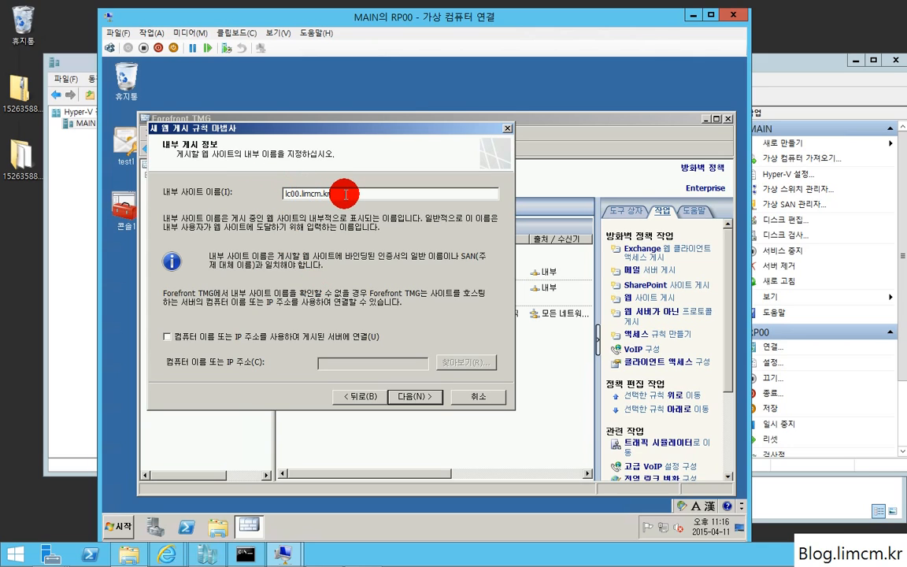
left_click(401, 397)
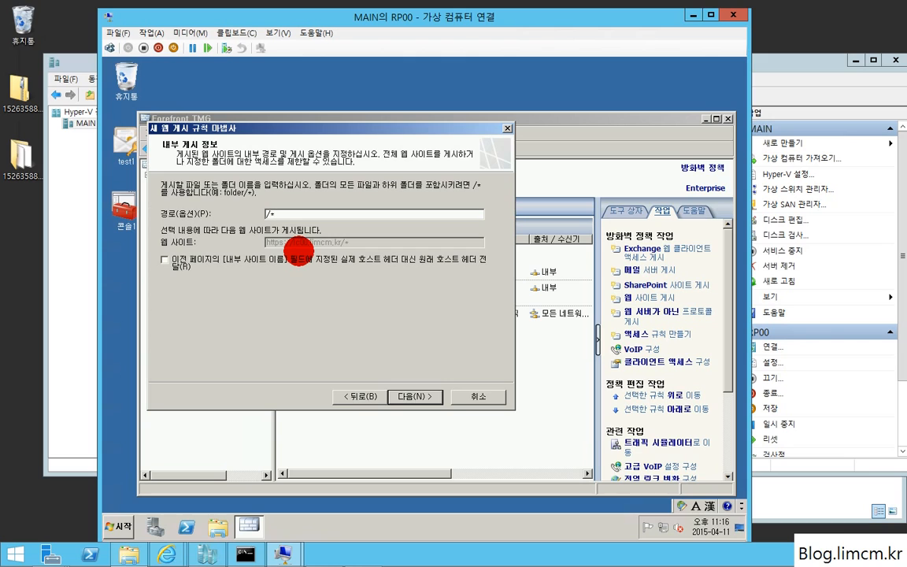
left_click(409, 398)
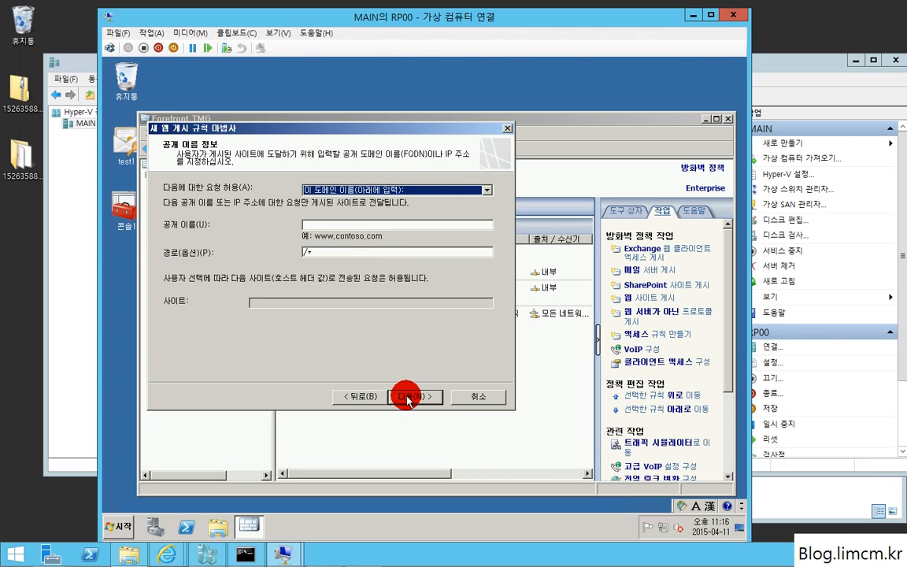
- Enter the lyncweb public domain name for the publishing rule and start a new web listener named LC
left_click(327, 225)
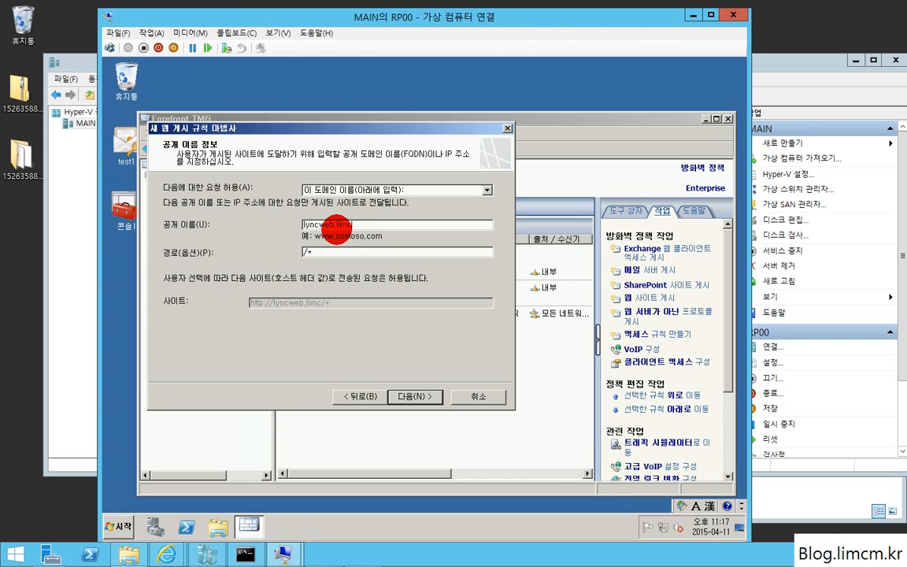
key("Return")
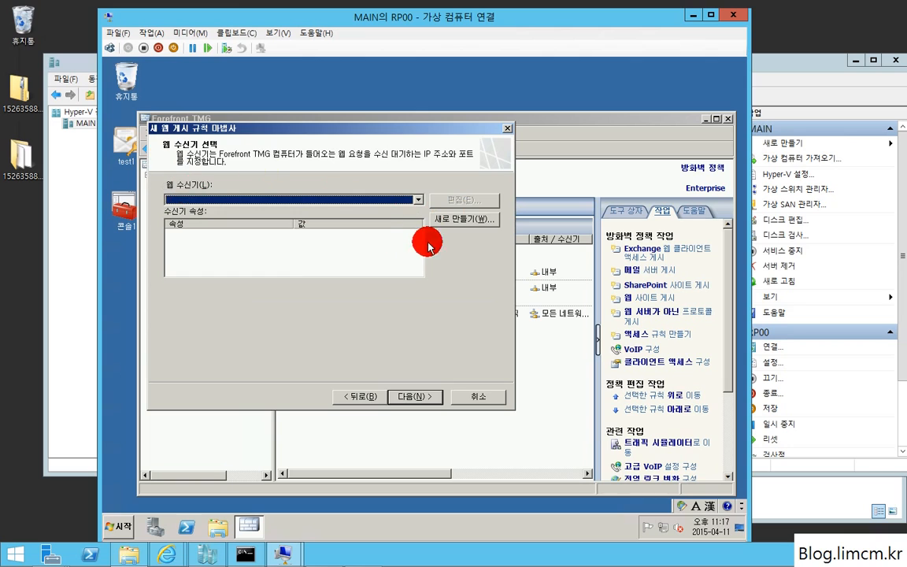
left_click(453, 218)
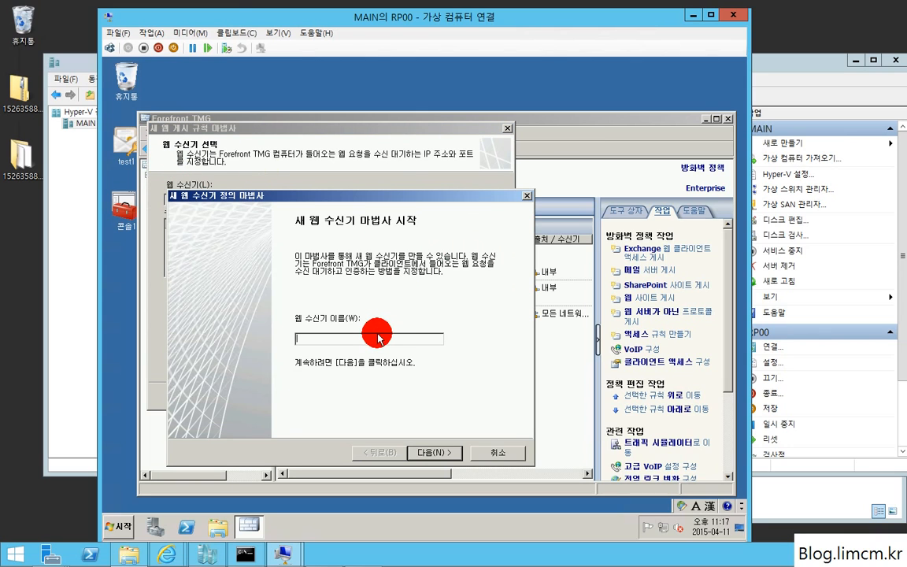
key("Return")
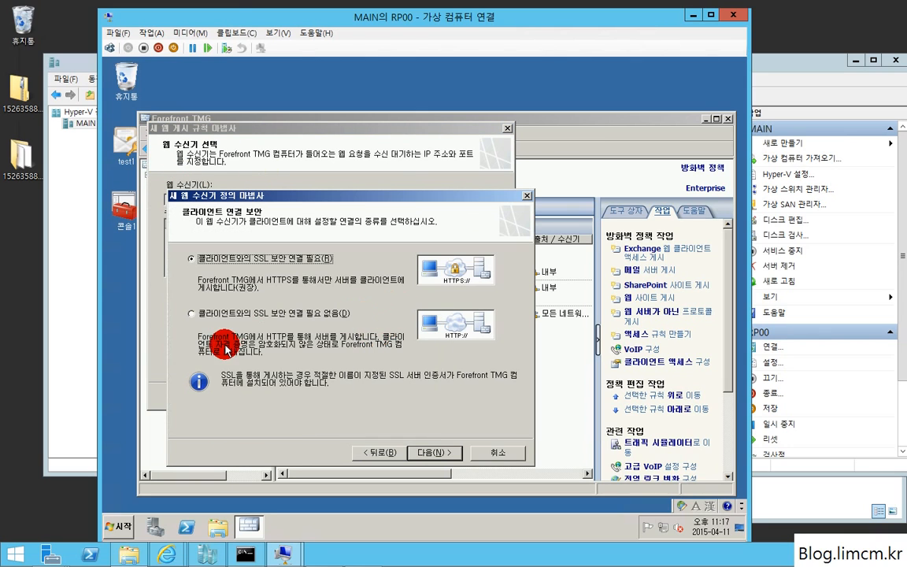
- Require SSL client connections and have the listener use only the specified address 192.168.5.5 on the external network (외부)
left_click(425, 452)
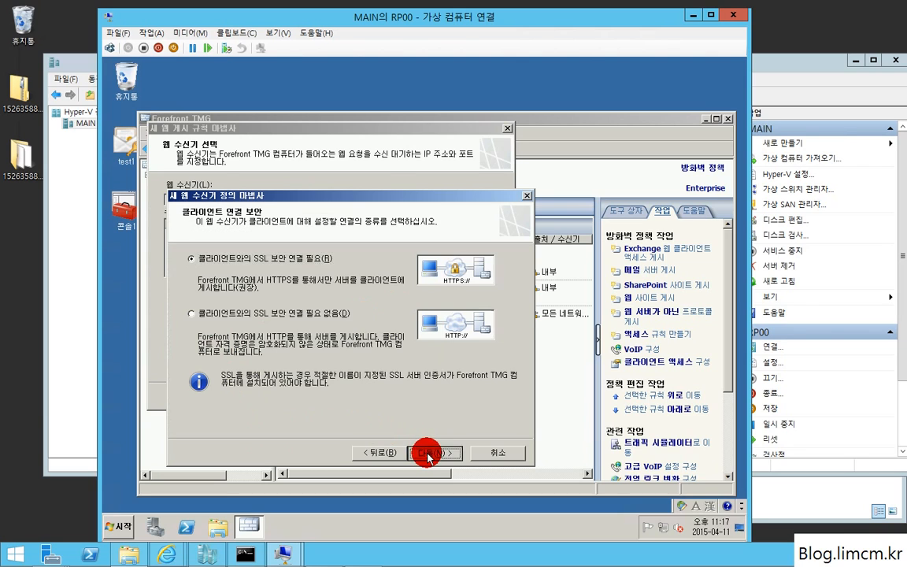
left_click(425, 452)
left_click(523, 314)
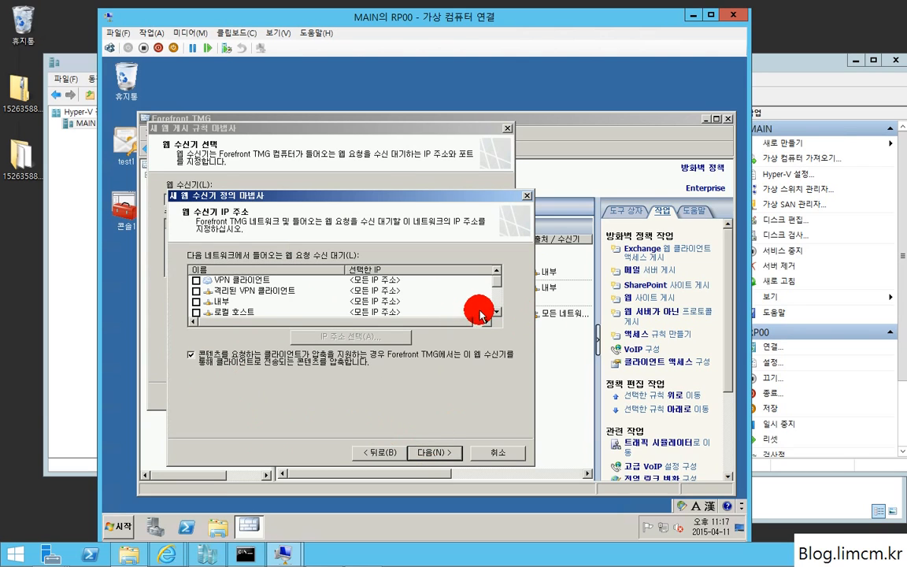
left_click(497, 313)
left_click(497, 313)
left_click(498, 313)
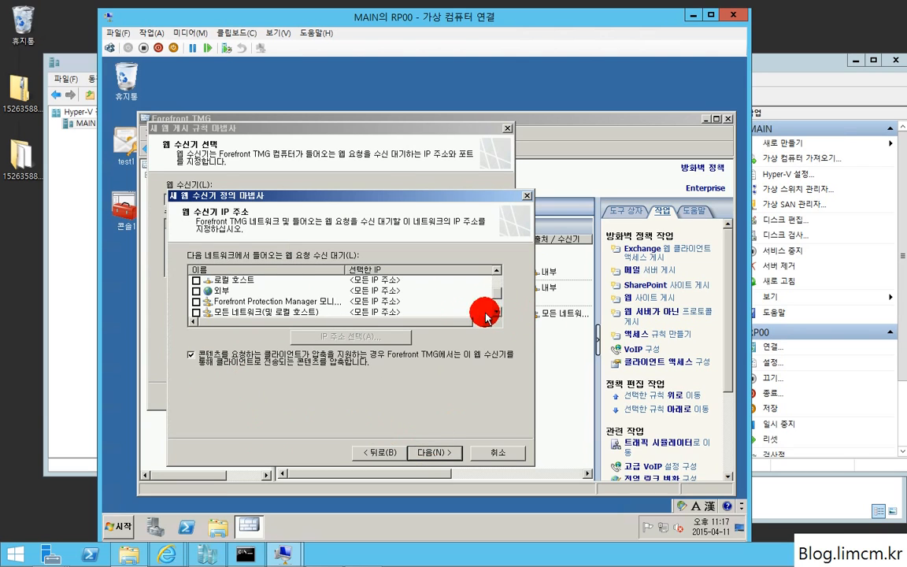
left_click(196, 291)
left_click(336, 341)
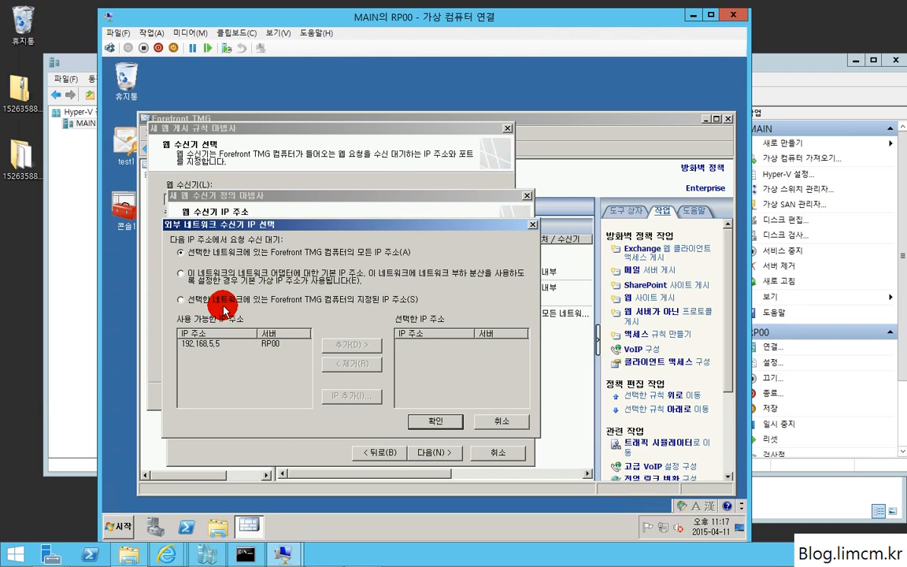
left_click(211, 298)
left_click(240, 344)
left_click(353, 345)
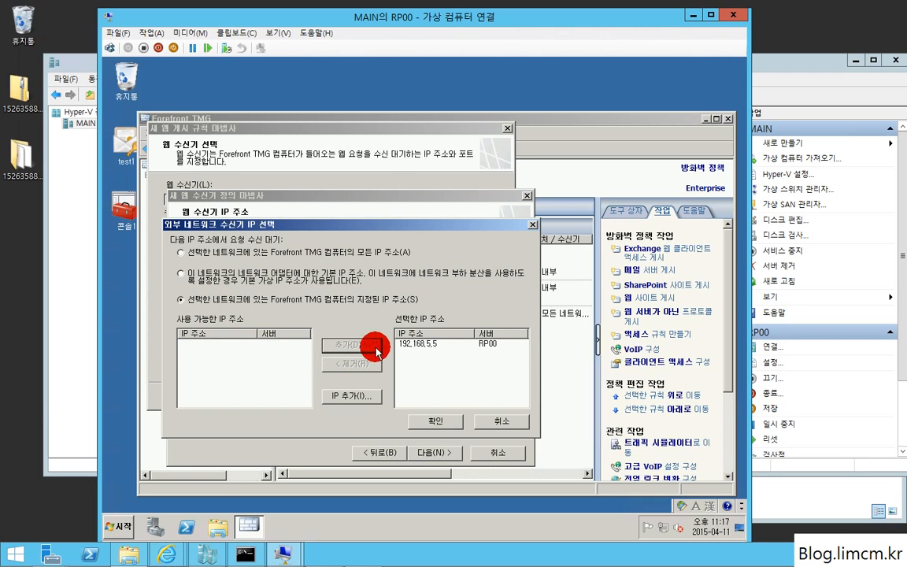
left_click(436, 421)
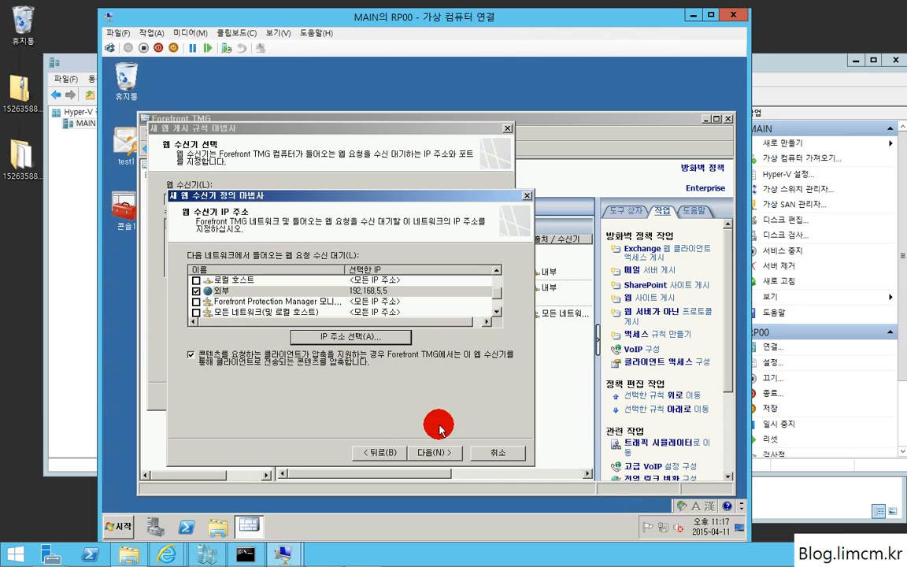
left_click(435, 454)
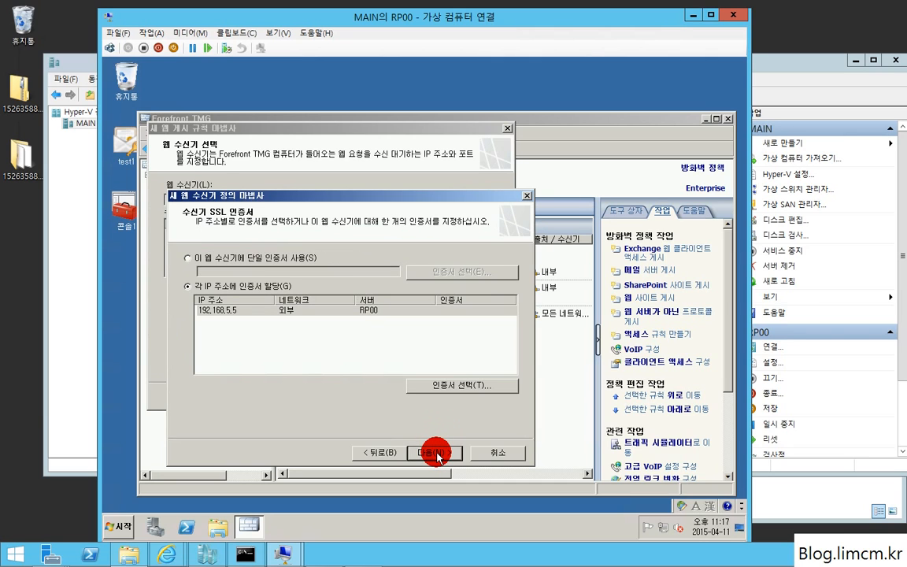
- Assign the lc00.limcm.kr certificate (Lync External 1) to the listener's IP address 192.168.5.5
left_click(448, 384)
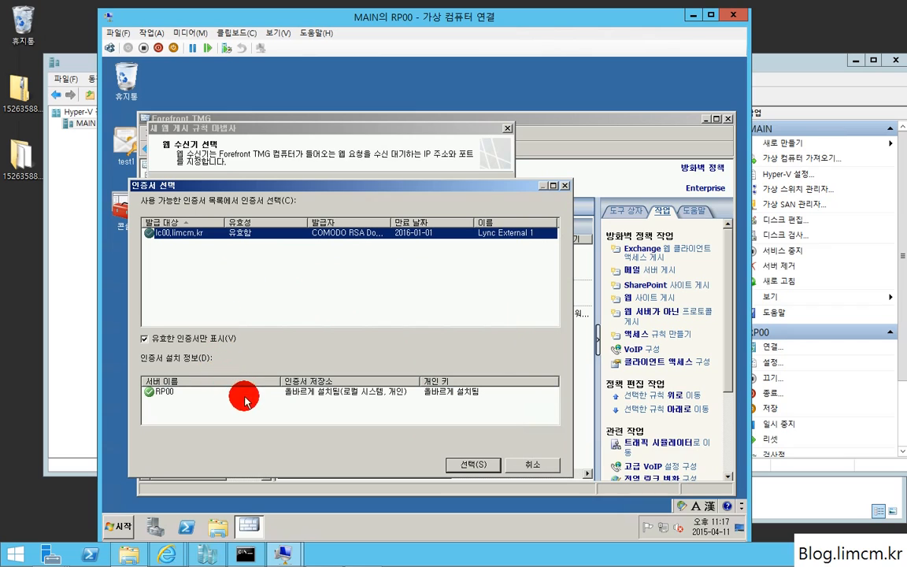
left_click(170, 394)
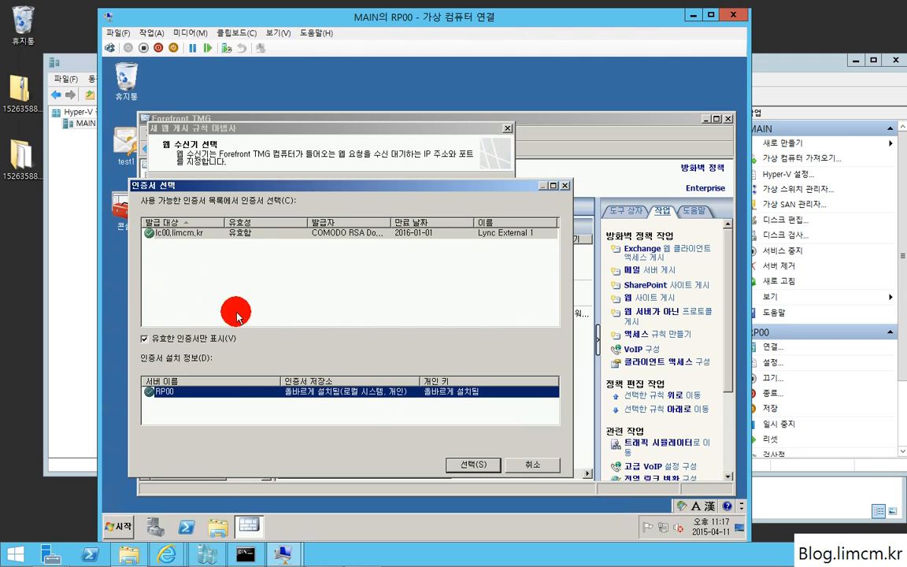
left_click(469, 465)
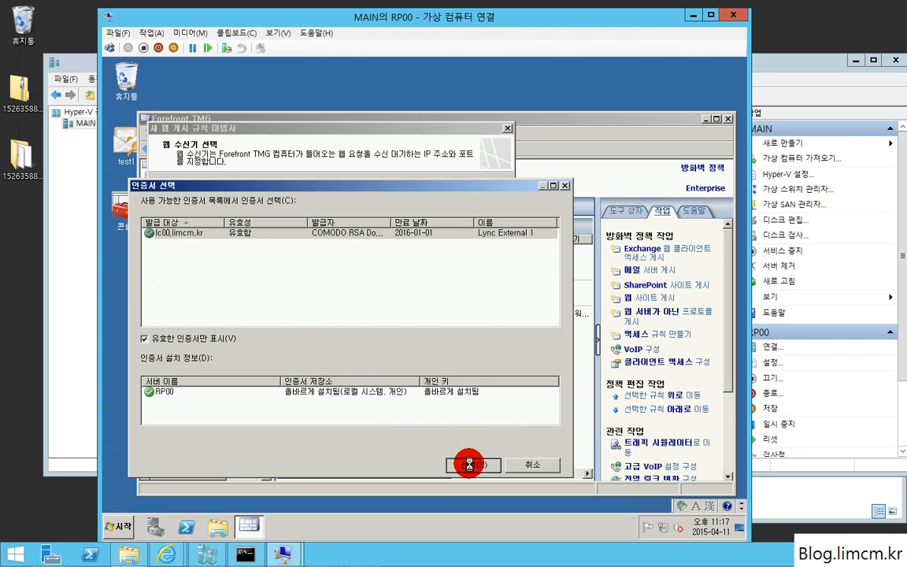
left_click(433, 452)
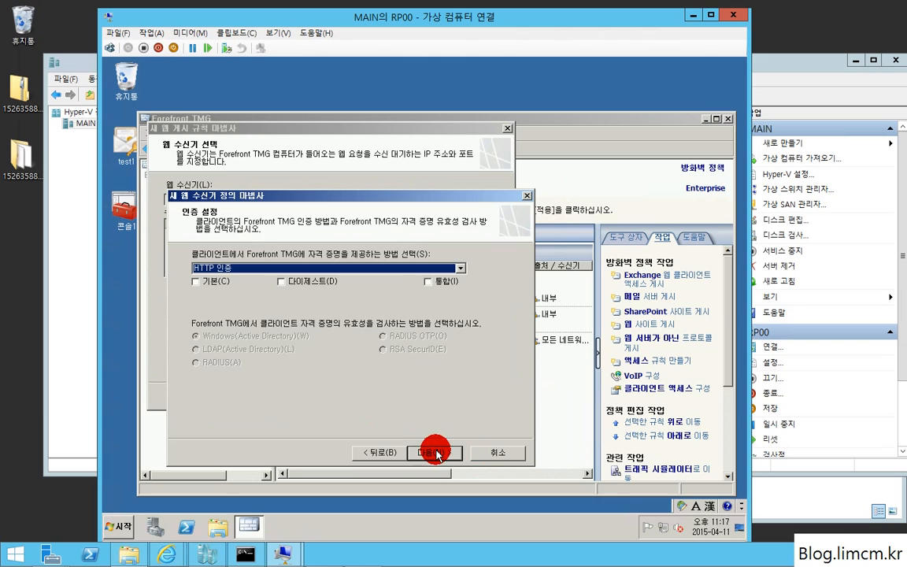
- Set the listener's client authentication to no authentication (인증 없음) and finish the web listener wizard
scroll(334, 267, "up", 1)
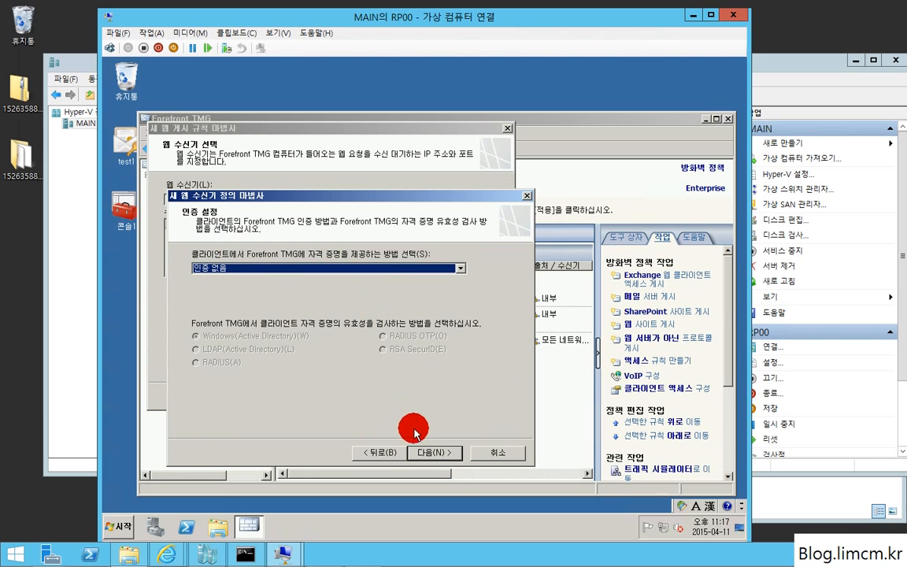
left_click(428, 454)
left_click(425, 455)
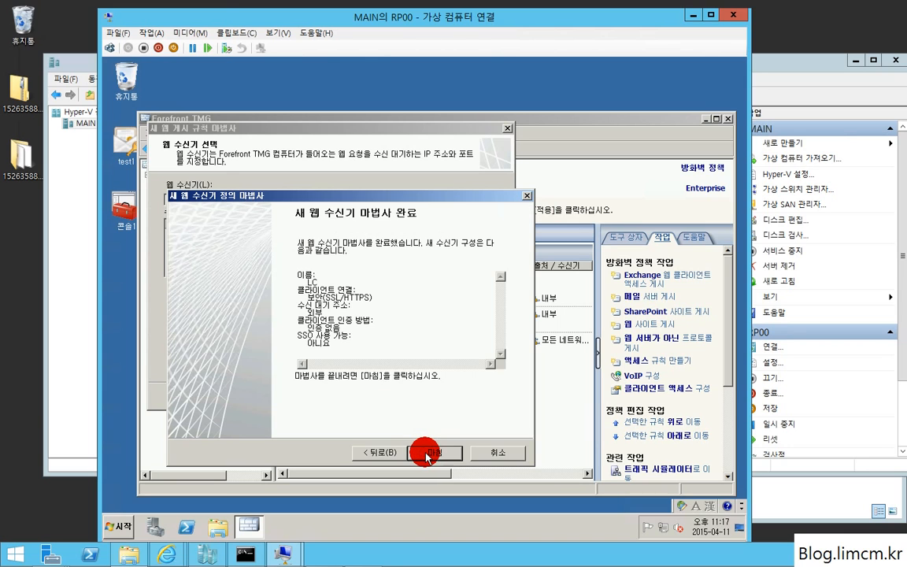
left_click(381, 454)
left_click(383, 454)
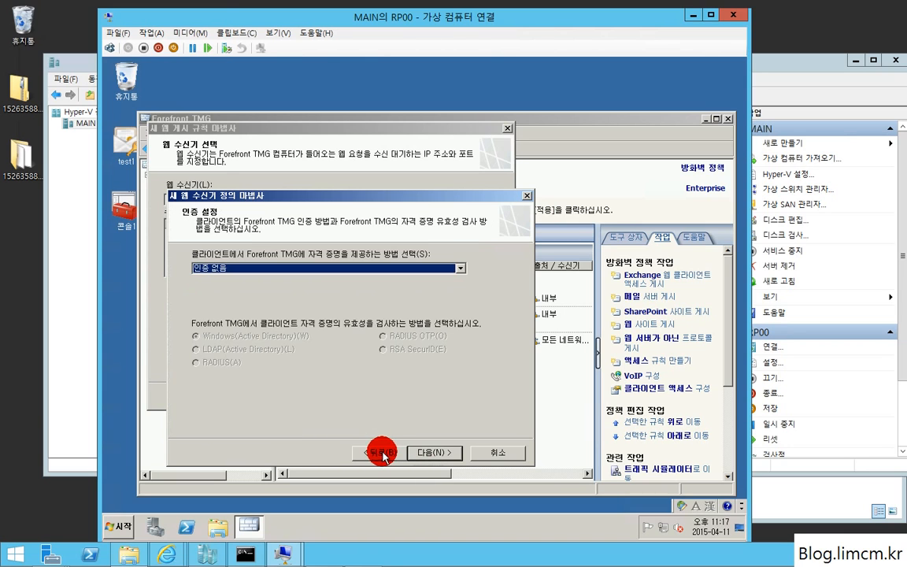
left_click(305, 269)
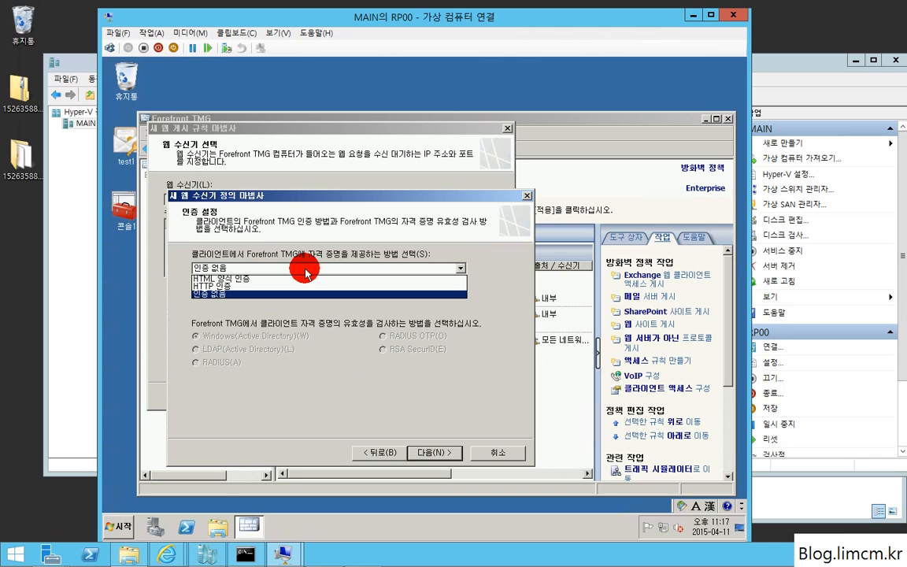
left_click(305, 270)
left_click(429, 452)
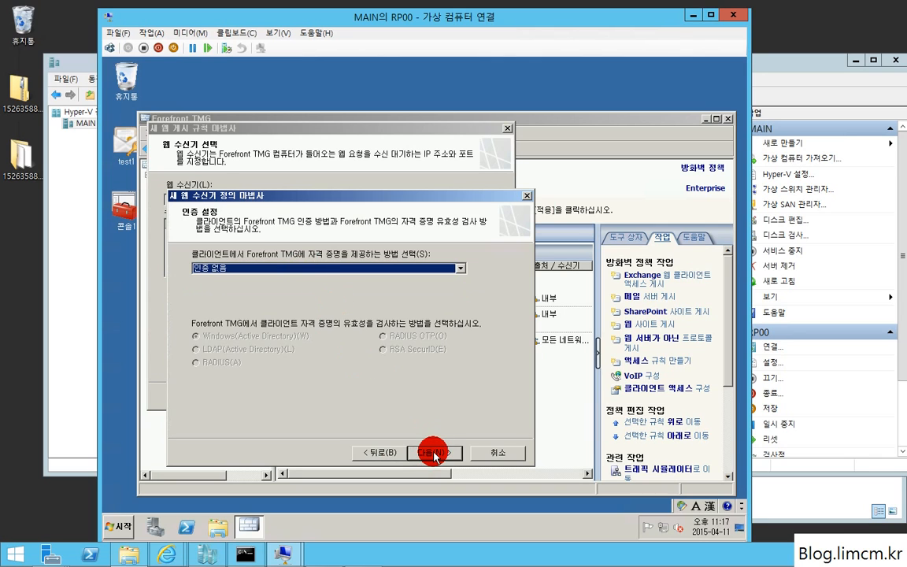
left_click(433, 454)
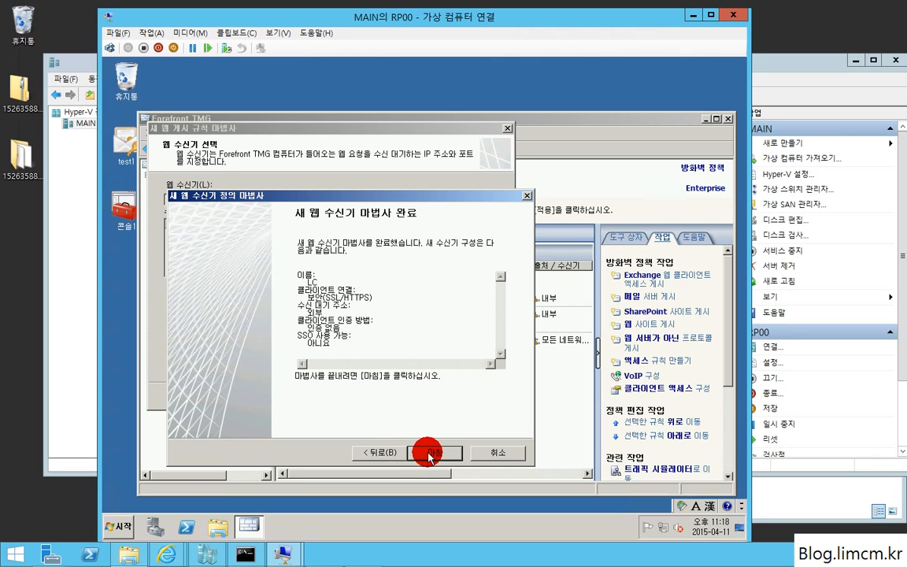
left_click(394, 452)
left_click(437, 454)
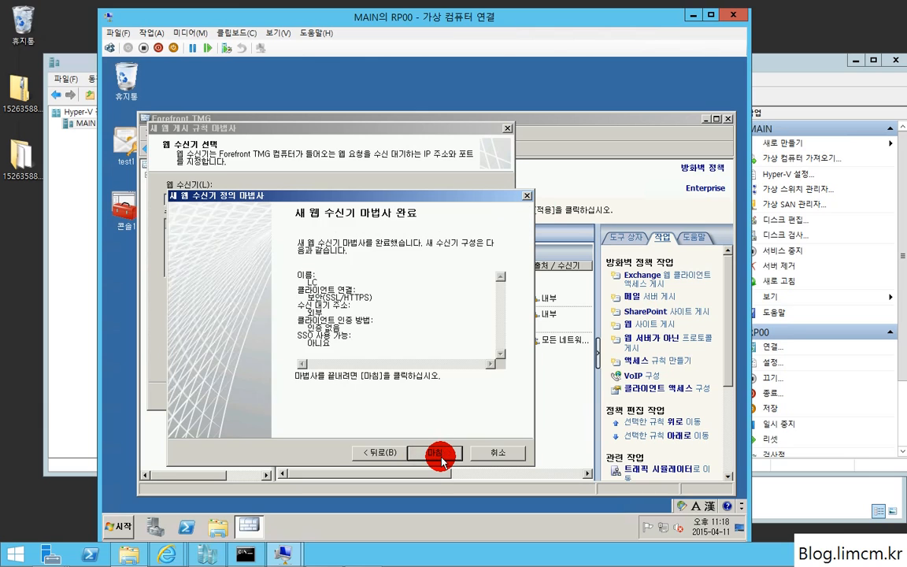
left_click(439, 457)
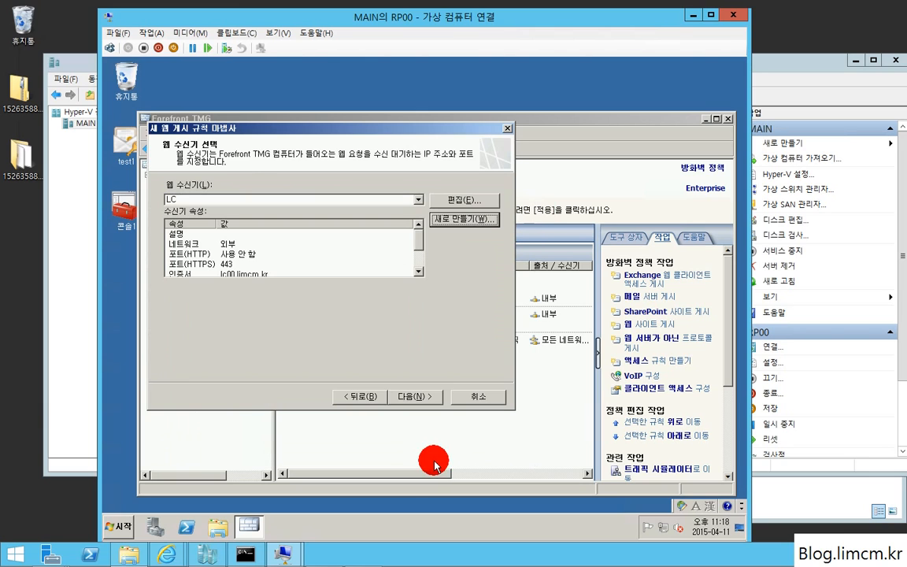
- Set authentication delegation to 위임 안 함 - 클라이언트에서 직접 인증, keep 모든 사용자 as the user set, and finish the publishing rule
left_click(416, 400)
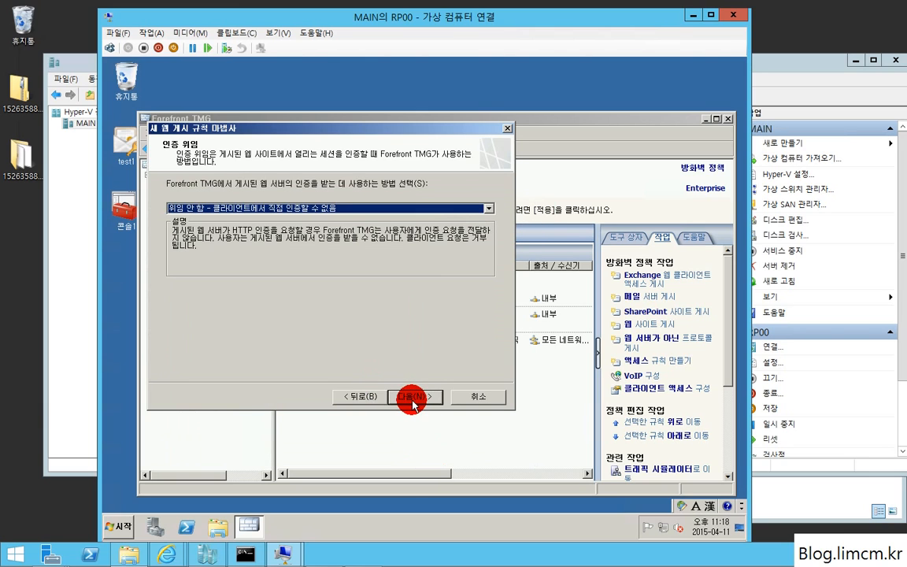
left_click(330, 208)
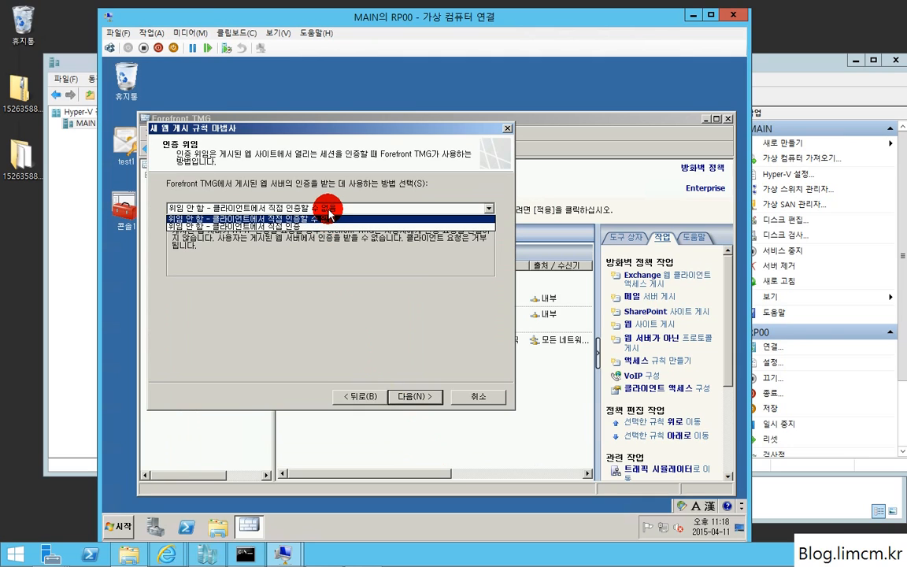
left_click(329, 209)
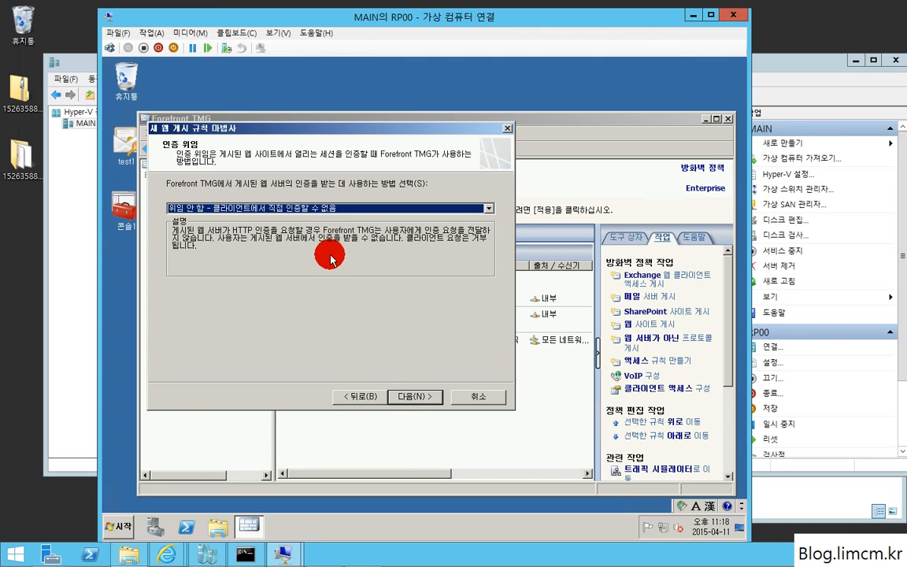
key("Down")
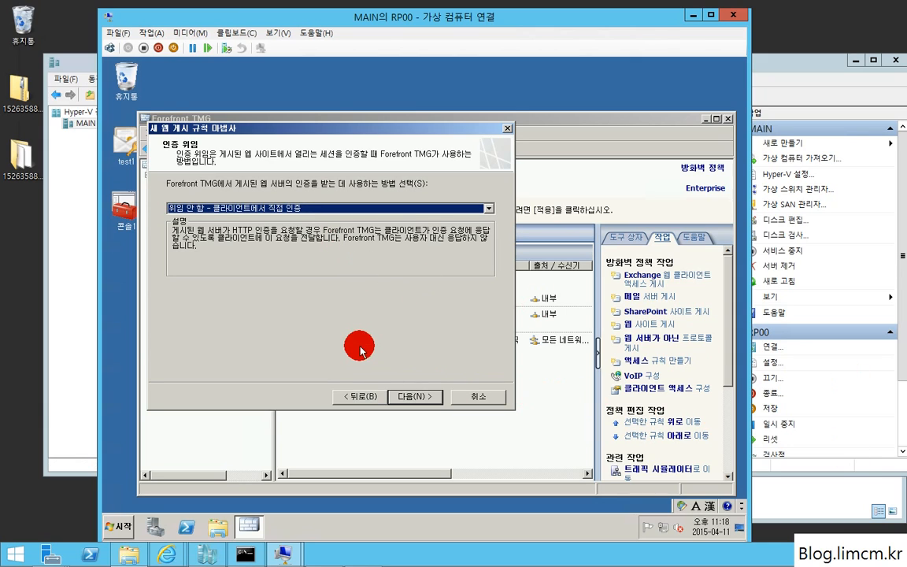
left_click(407, 396)
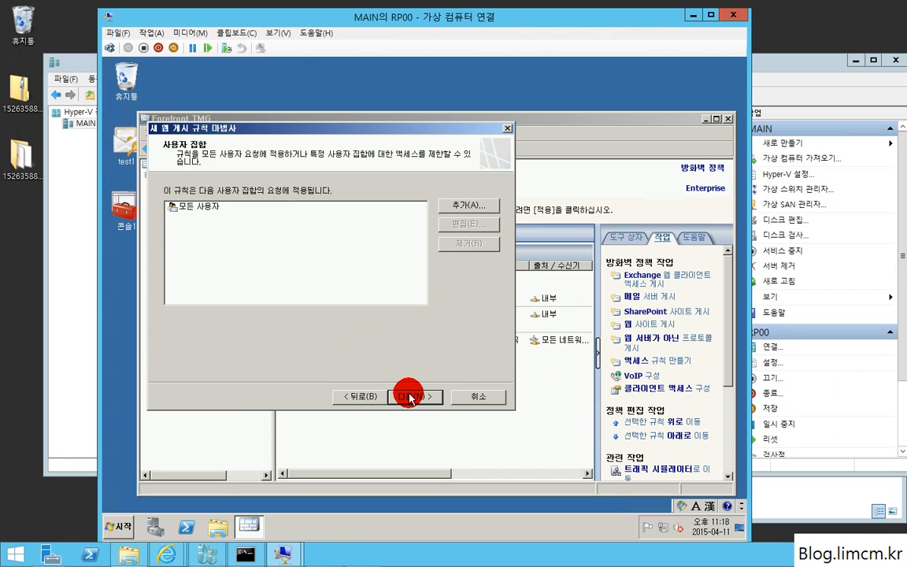
left_click(408, 396)
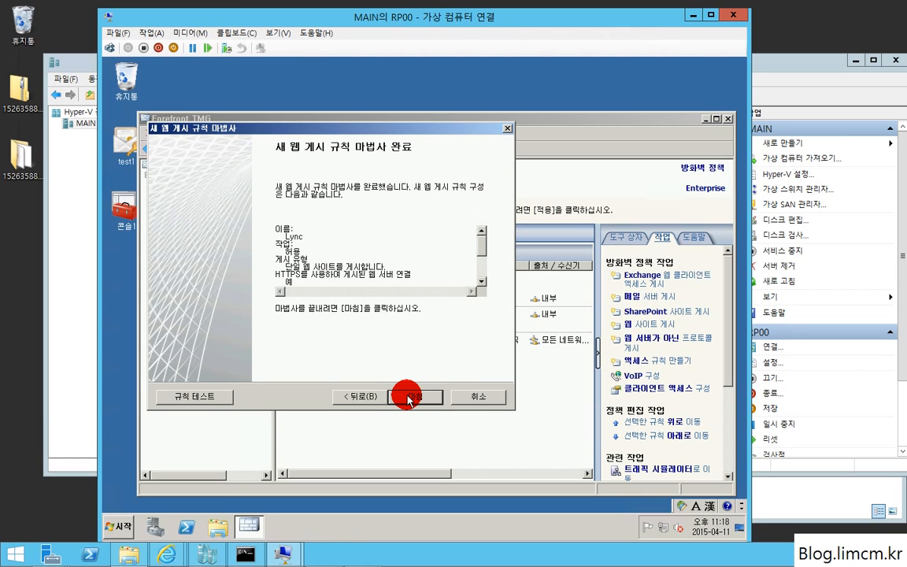
left_click(408, 397)
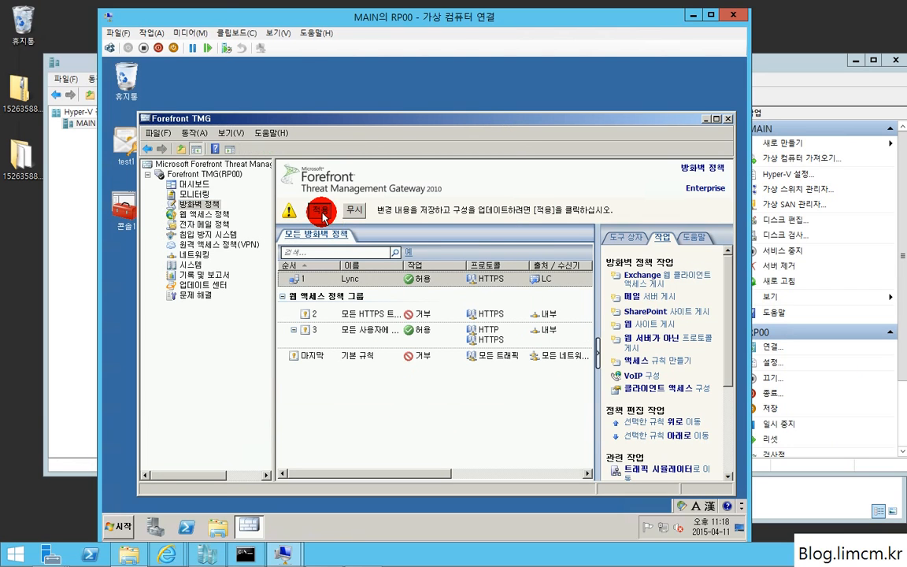
- Apply the pending firewall configuration changes for the new Lync publishing rule
left_click(319, 210)
left_click(542, 382)
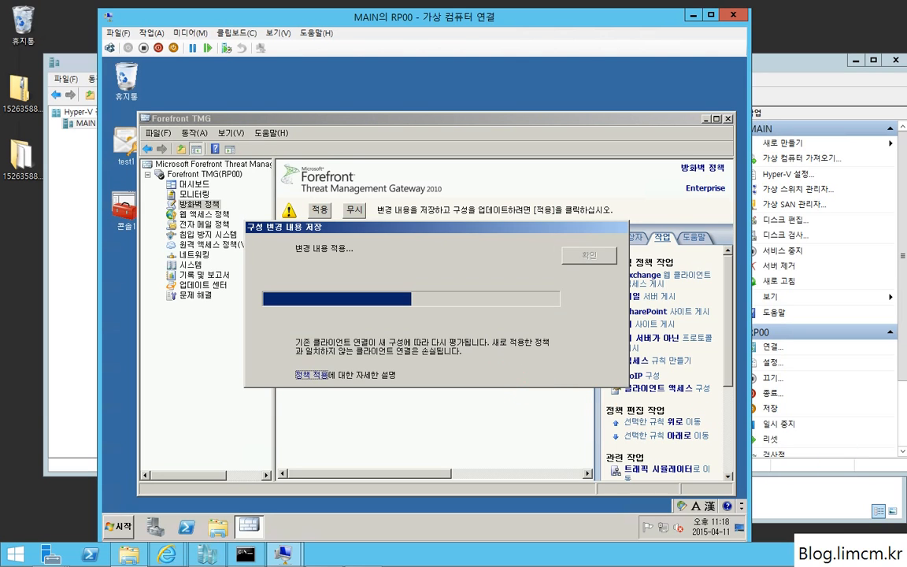
left_click(590, 257)
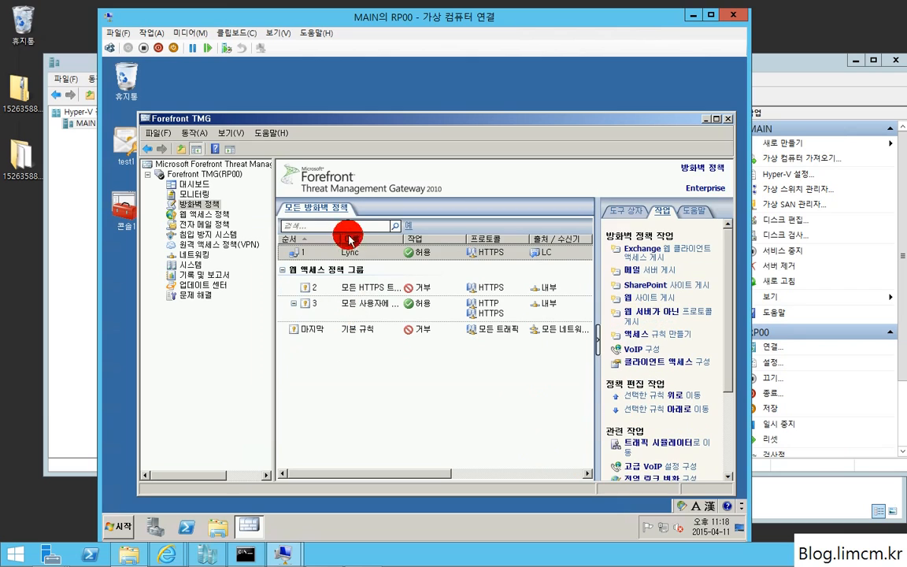
- Set the Lync publishing rule's bridging to redirect SSL requests to port 4443 and apply the change
double_click(358, 253)
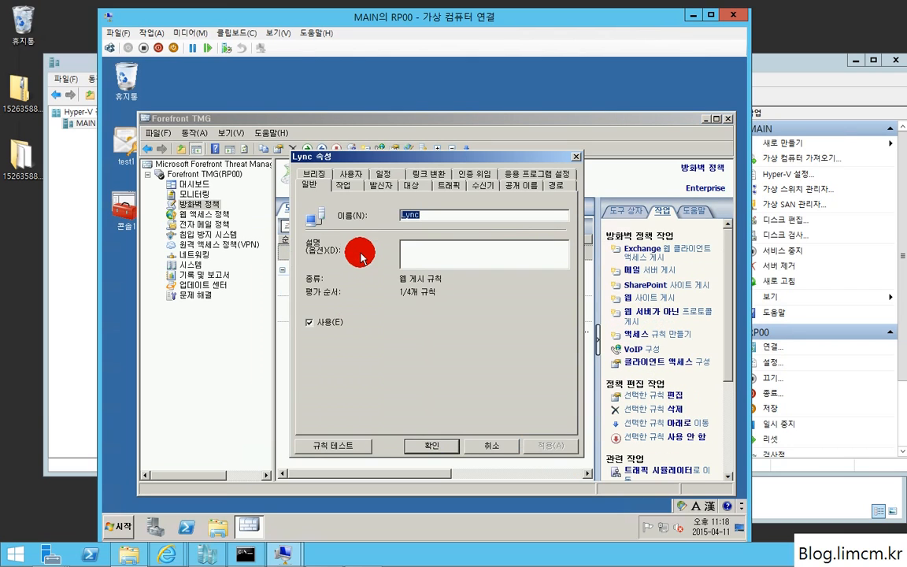
left_click(321, 180)
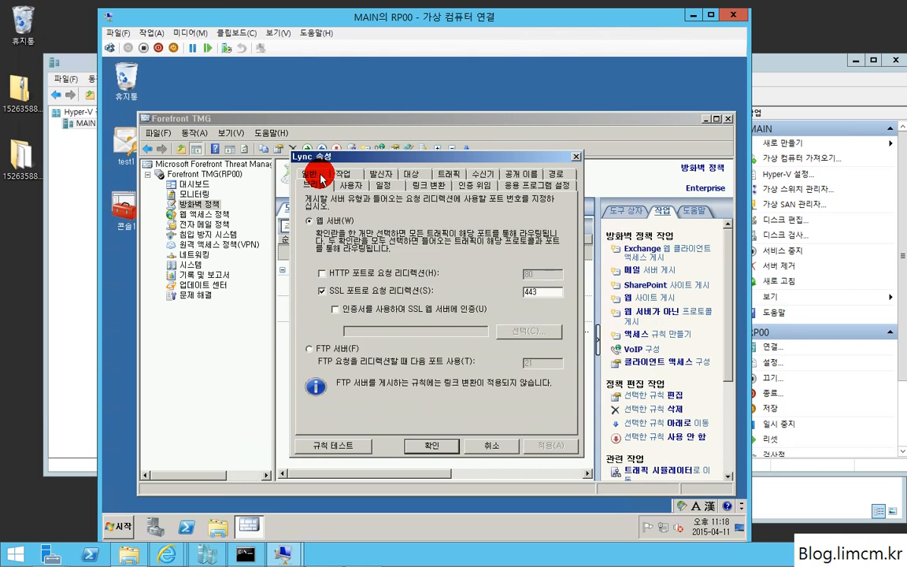
left_click(521, 295)
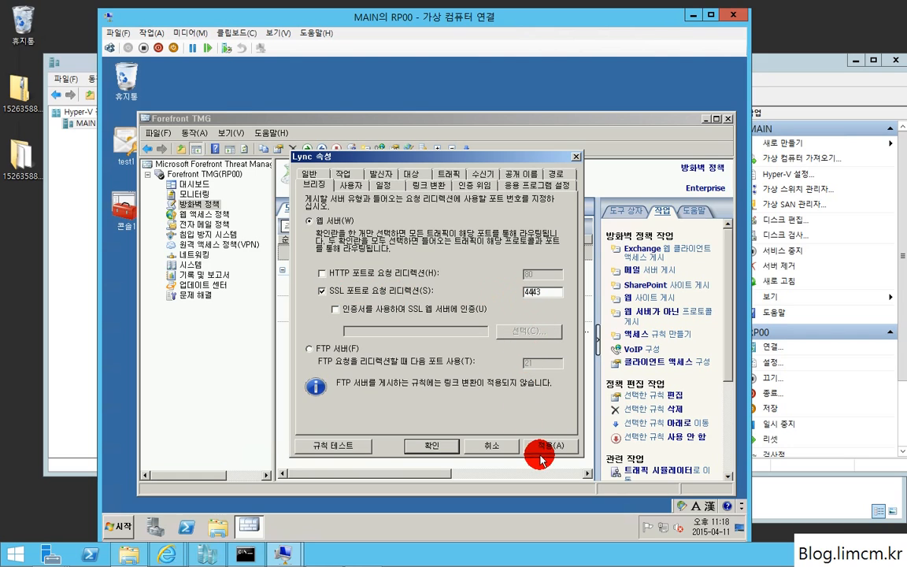
left_click(543, 446)
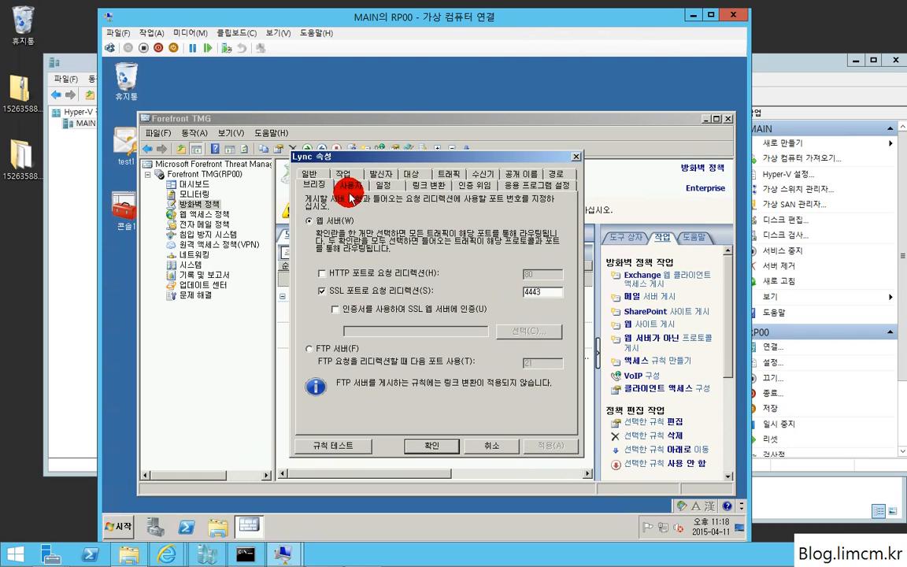
- Review the Lync rule's users, schedule, link translation, authentication delegation and application settings
left_click(350, 187)
left_click(316, 185)
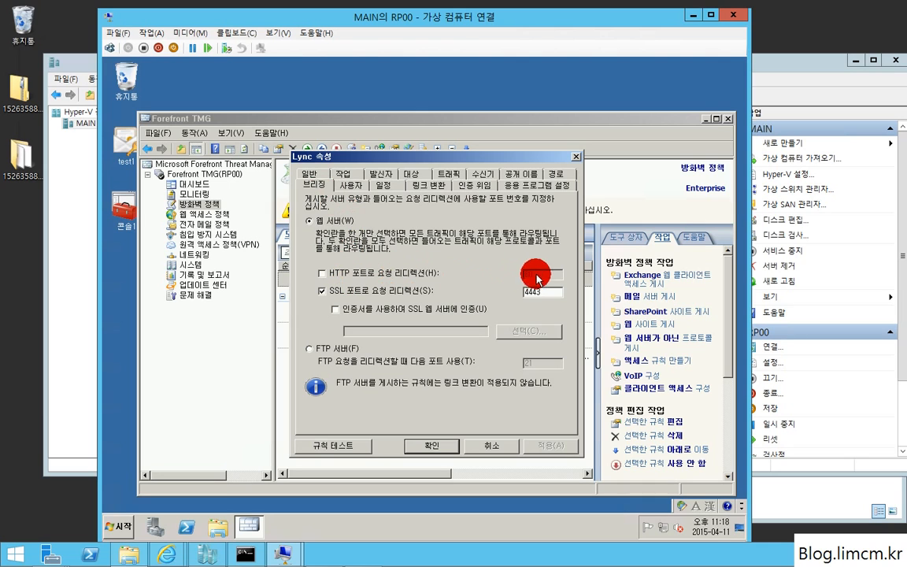
left_click(356, 185)
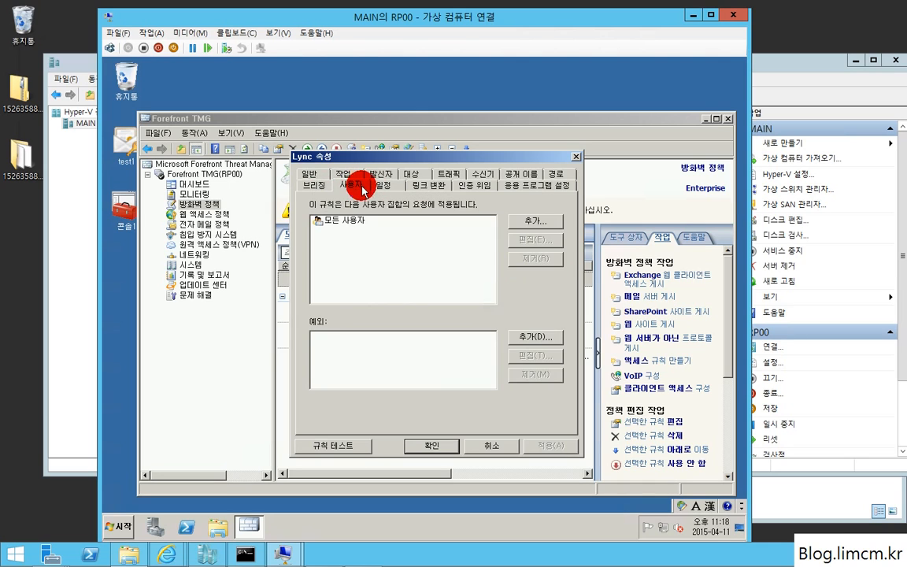
left_click(384, 185)
left_click(440, 187)
left_click(476, 185)
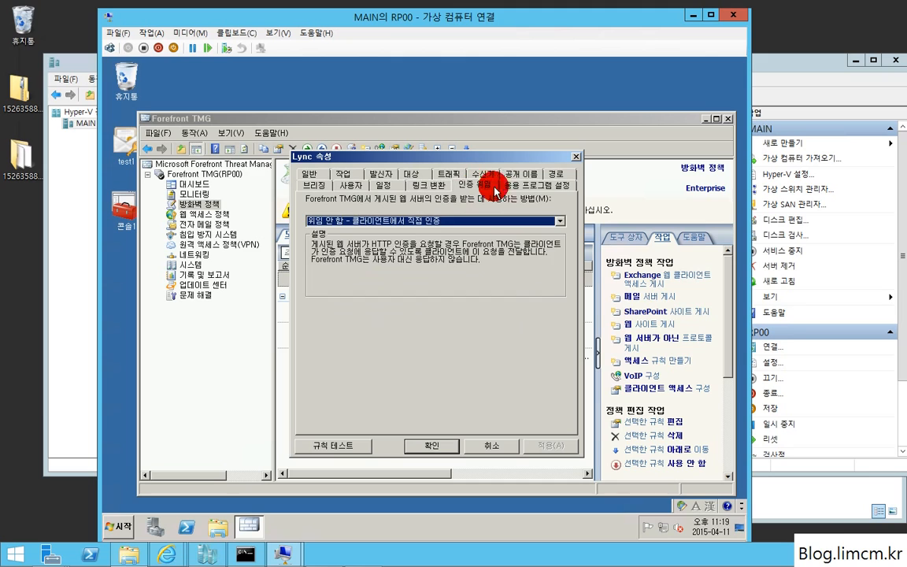
left_click(516, 186)
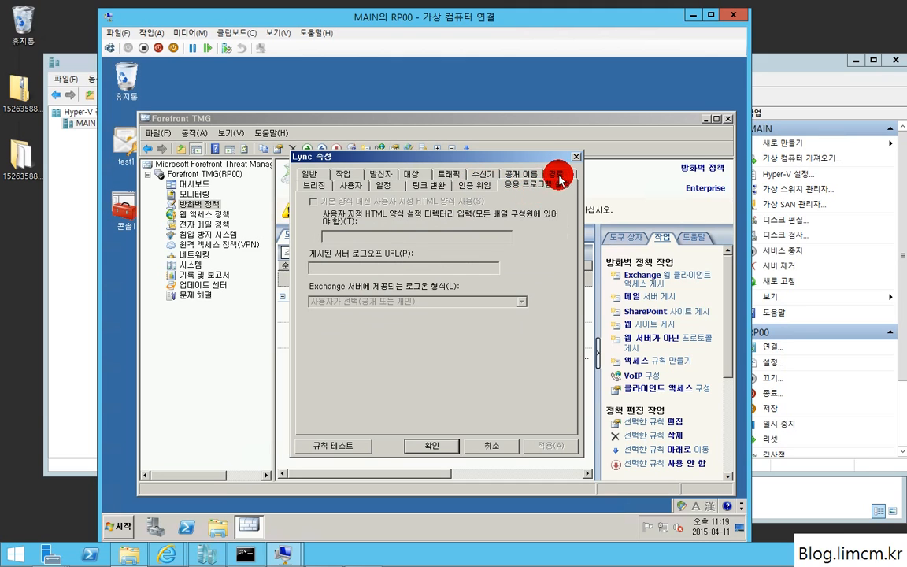
left_click(551, 175)
- Add lyncdiscover.limcm.kr and join.limcm.kr to the Lync rule's public names and apply the change
left_click(518, 185)
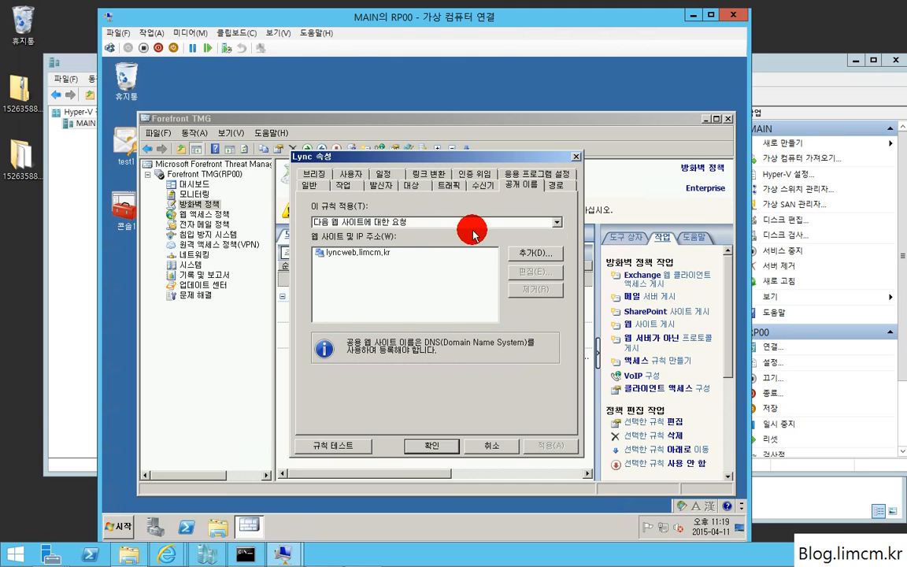
left_click(521, 256)
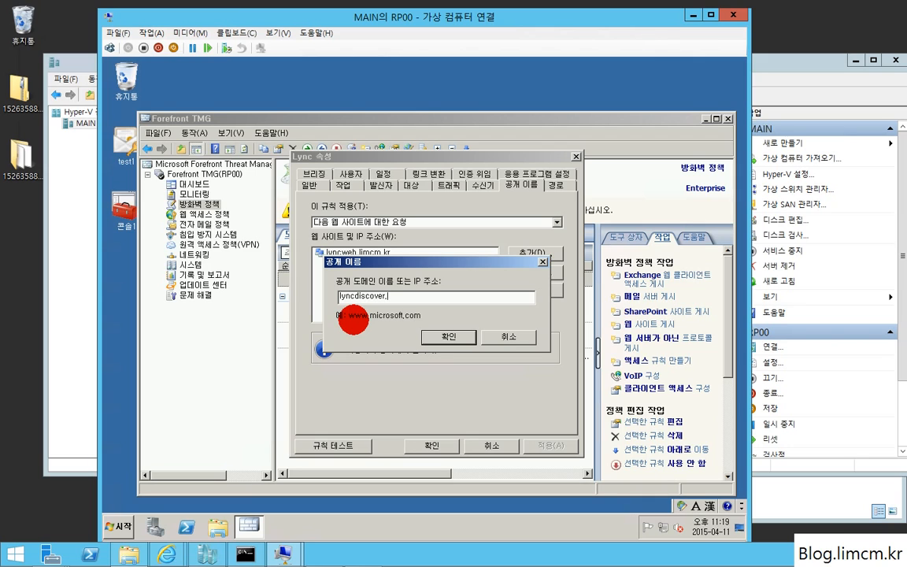
key("Return")
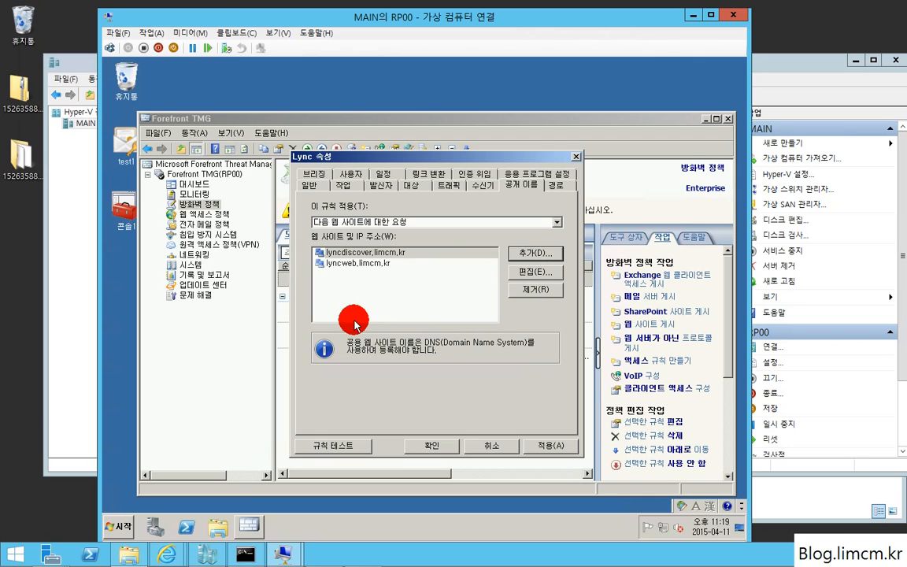
left_click(510, 258)
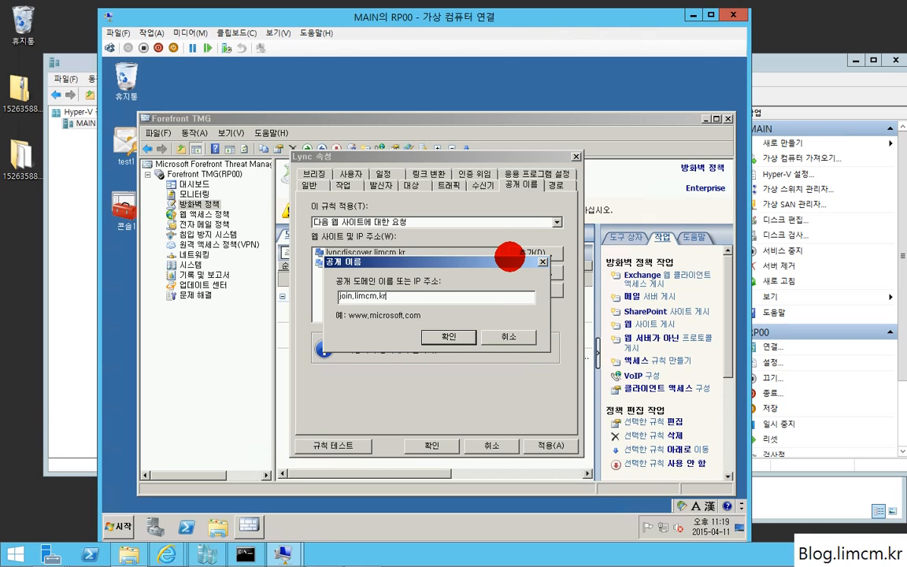
key("Return")
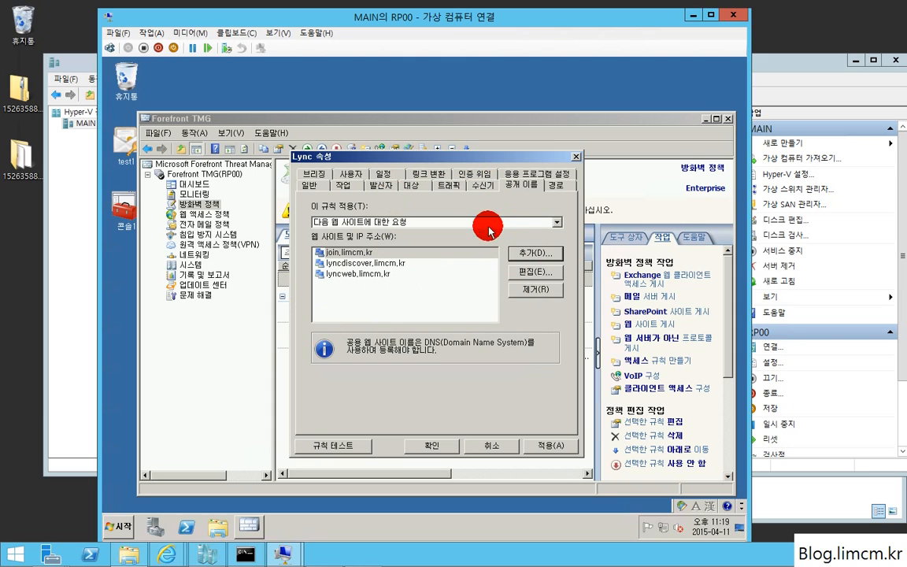
left_click(547, 446)
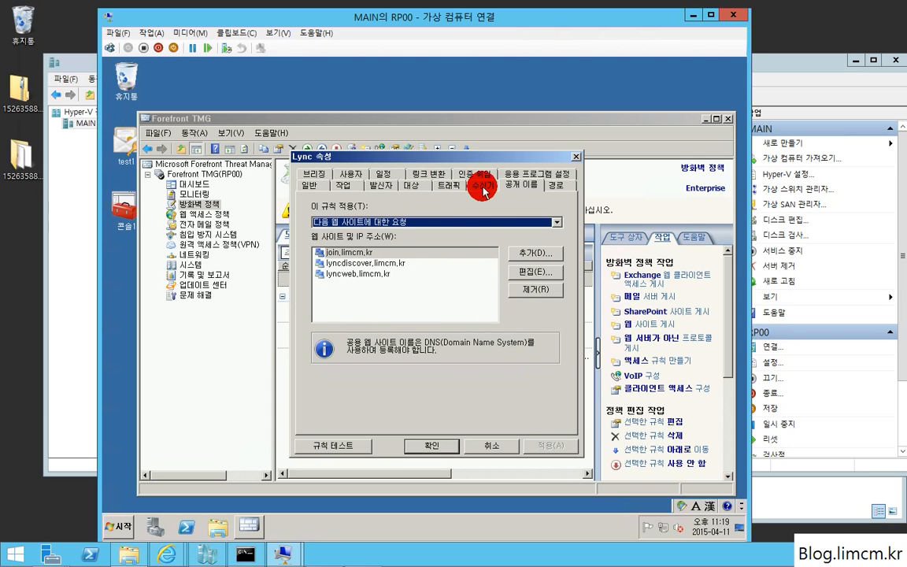
- Review the Lync rule's traffic settings and the LC listener's certificate, authentication and connection settings
left_click(482, 188)
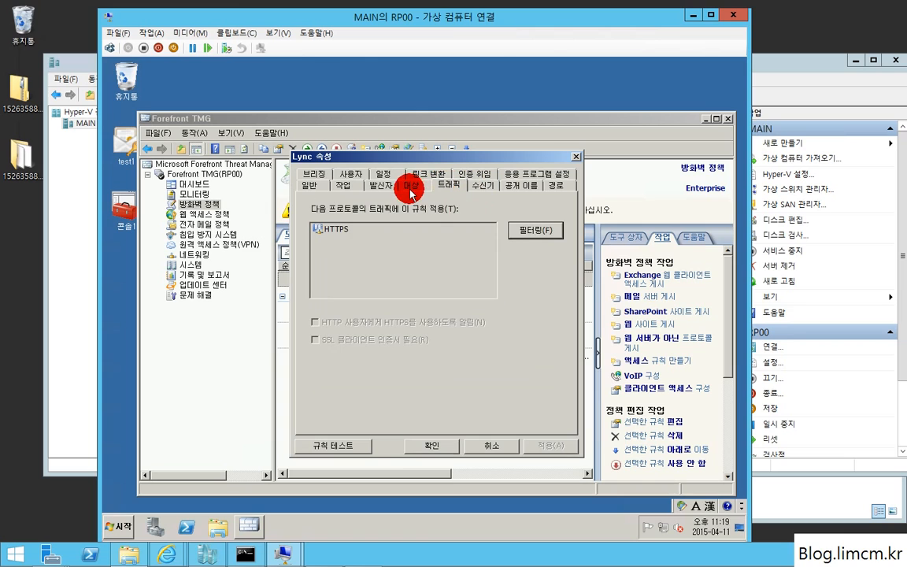
left_click(478, 187)
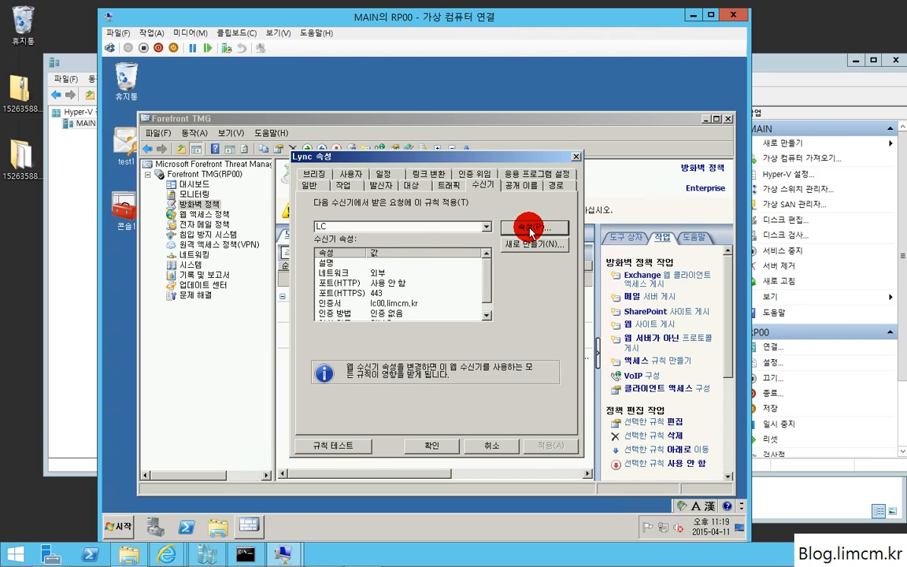
left_click(523, 225)
left_click(435, 228)
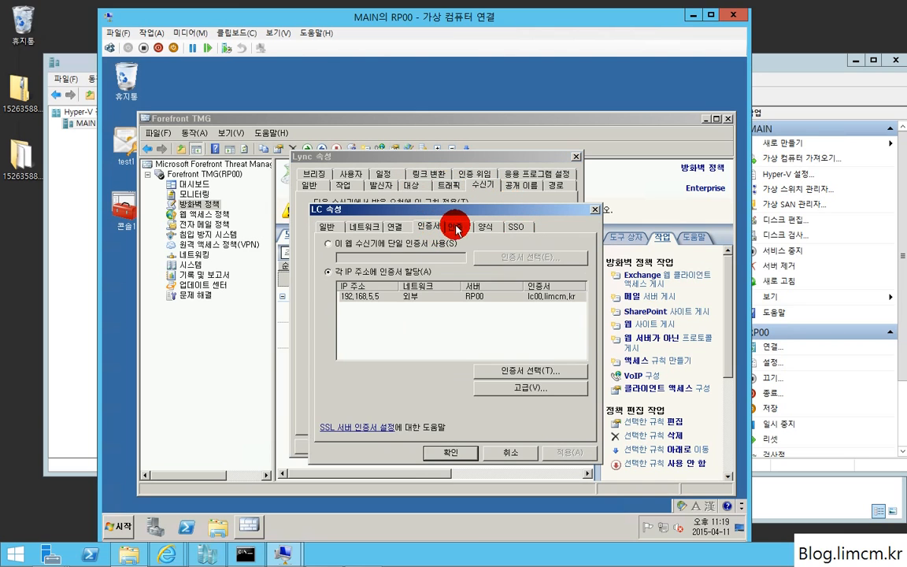
left_click(455, 226)
left_click(392, 228)
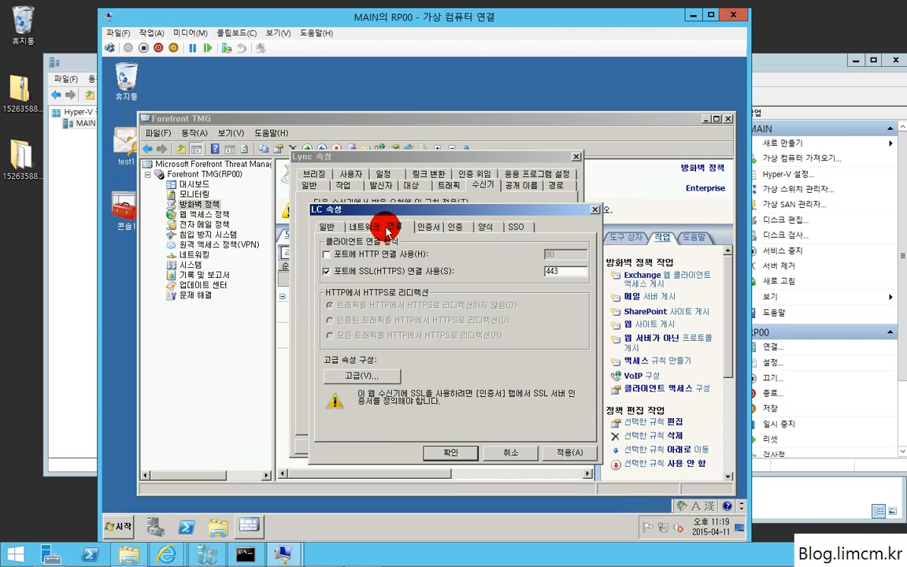
left_click(447, 453)
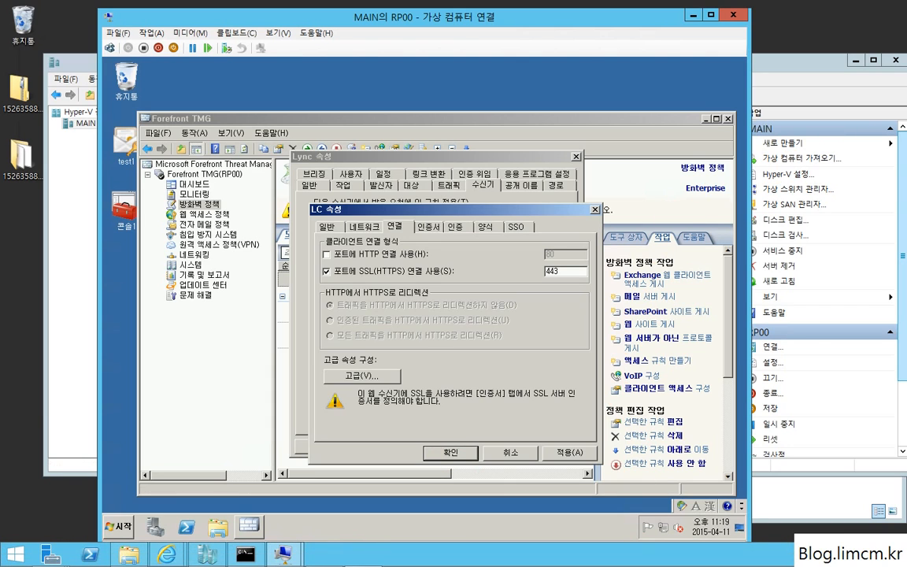
left_click(449, 450)
- Make the Lync rule forward the original host header instead of the one in the internal site name field, and apply it
left_click(444, 185)
left_click(412, 185)
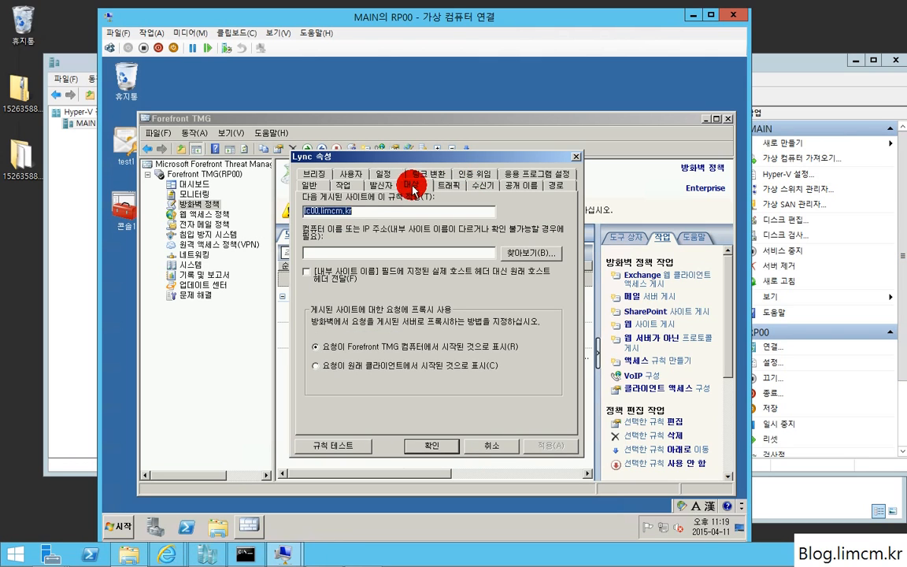
left_click(331, 273)
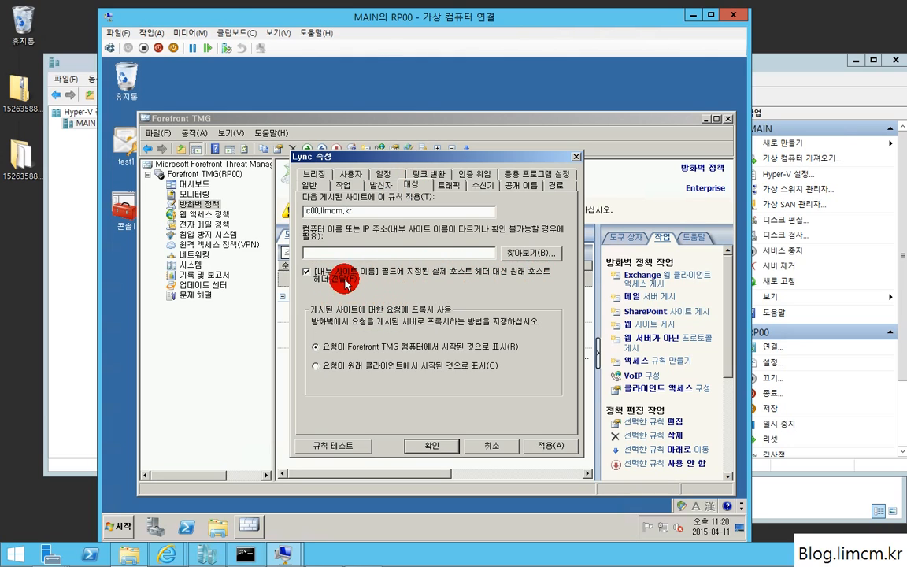
left_click(539, 448)
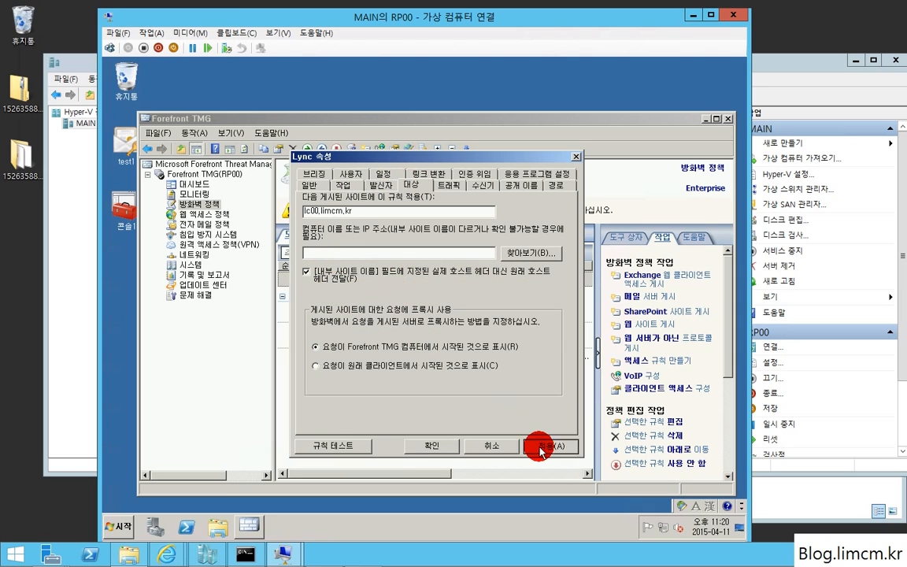
- Test the Lync publishing rule and examine the results for the join, lyncdiscover and lyncweb URLs
left_click(344, 447)
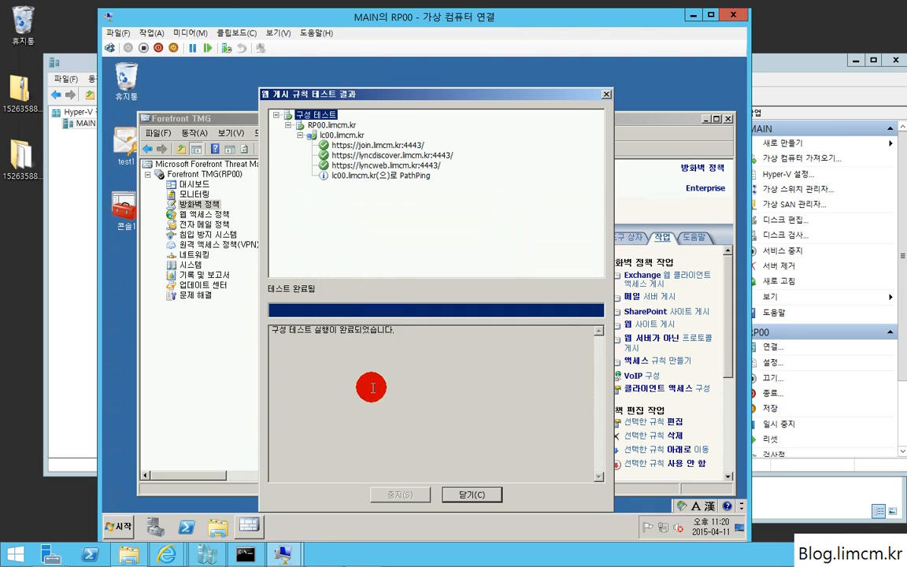
left_click(413, 146)
left_click(402, 166)
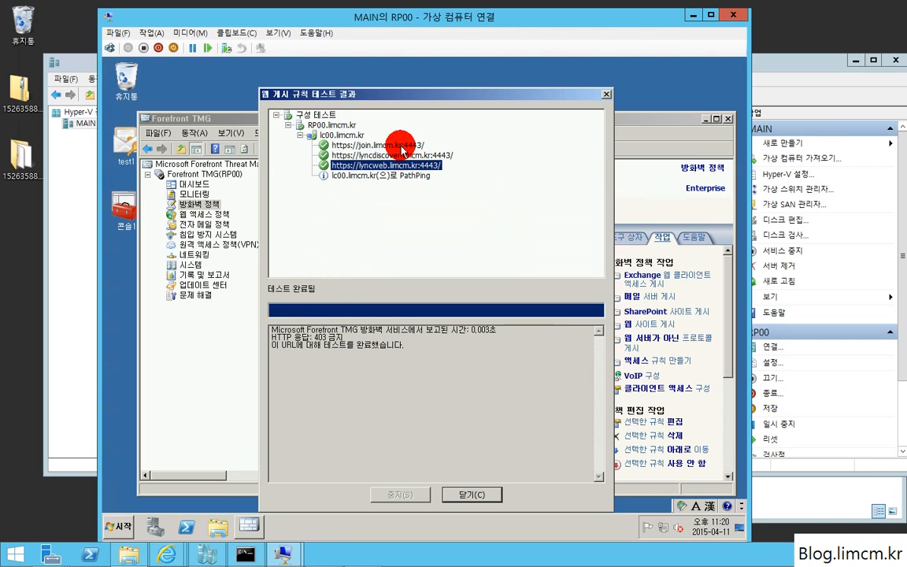
left_click(398, 155)
left_click(395, 146)
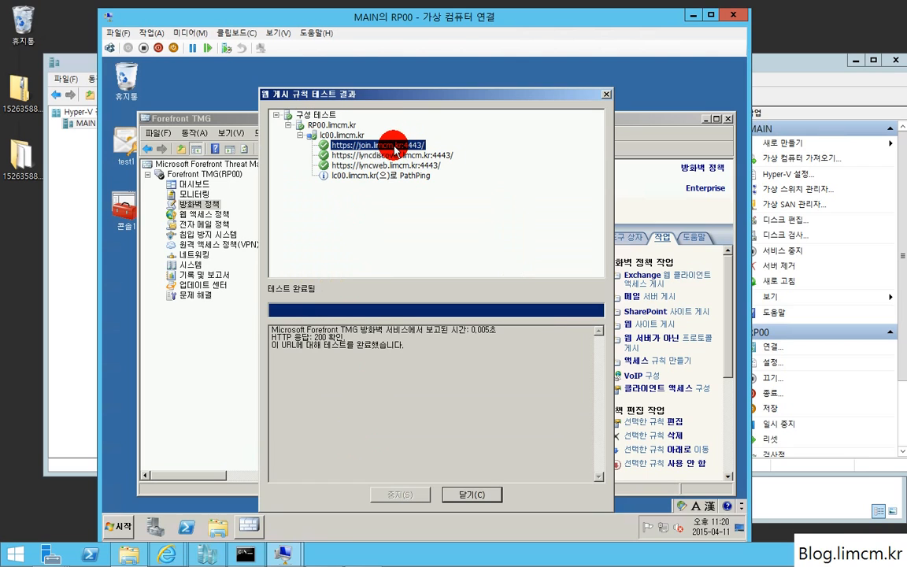
left_click(477, 495)
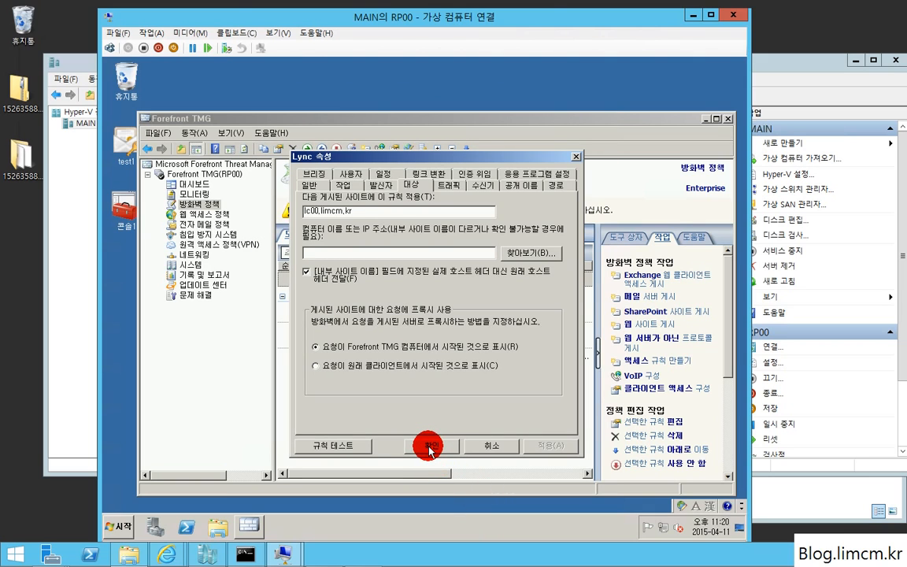
- Close the Lync rule's properties and apply the pending firewall configuration changes
left_click(430, 448)
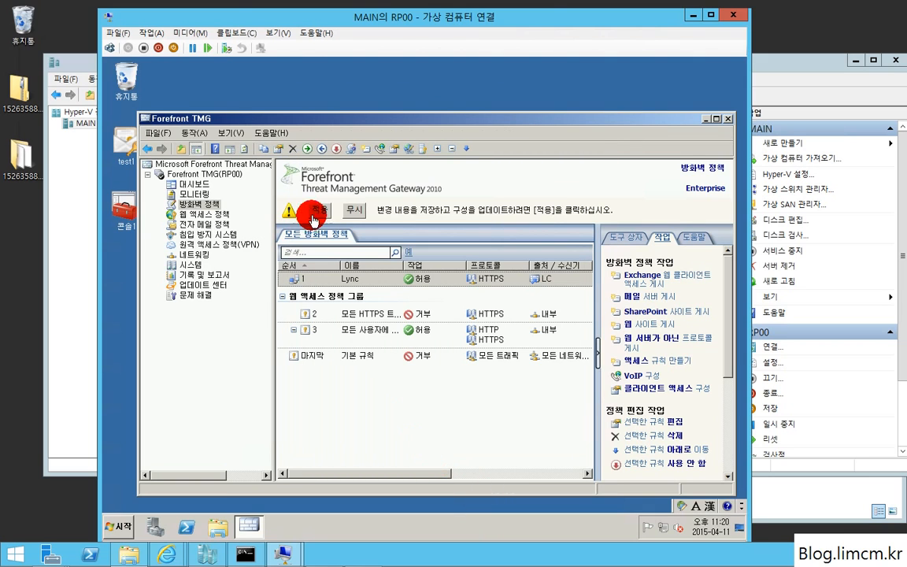
left_click(321, 211)
left_click(532, 377)
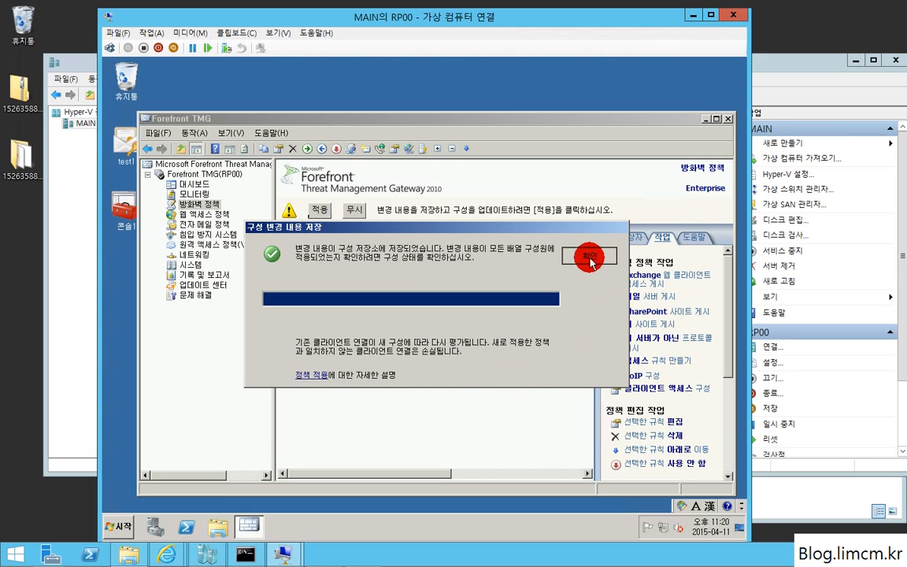
left_click(589, 256)
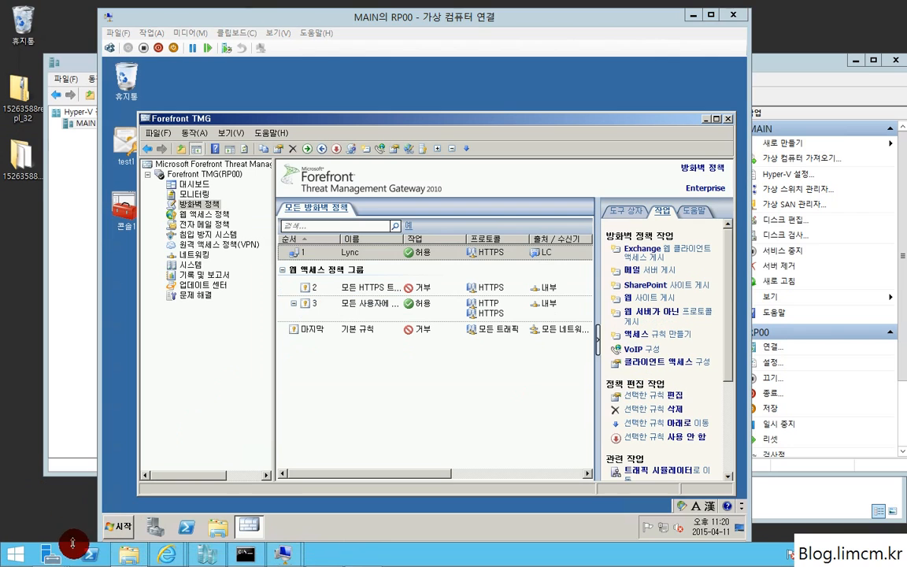
- Switch to the host's Internet Explorer window and close the Outlook.com tab
mouse_move(148, 555)
mouse_move(244, 481)
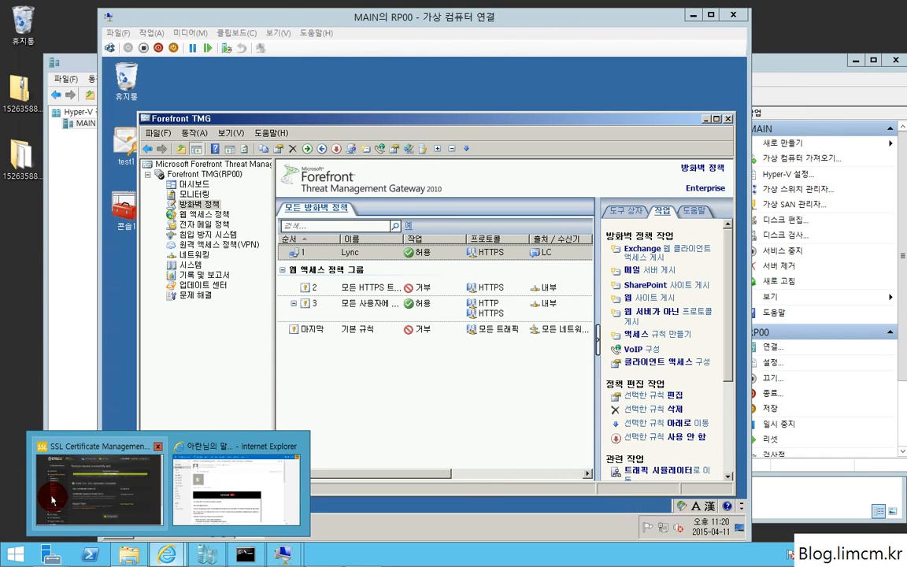
left_click(236, 482)
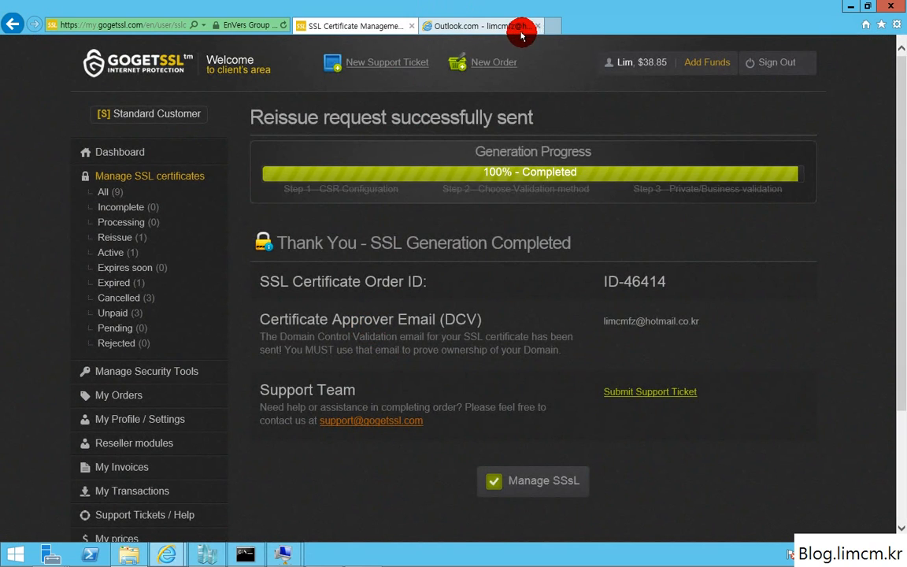
left_click(537, 28)
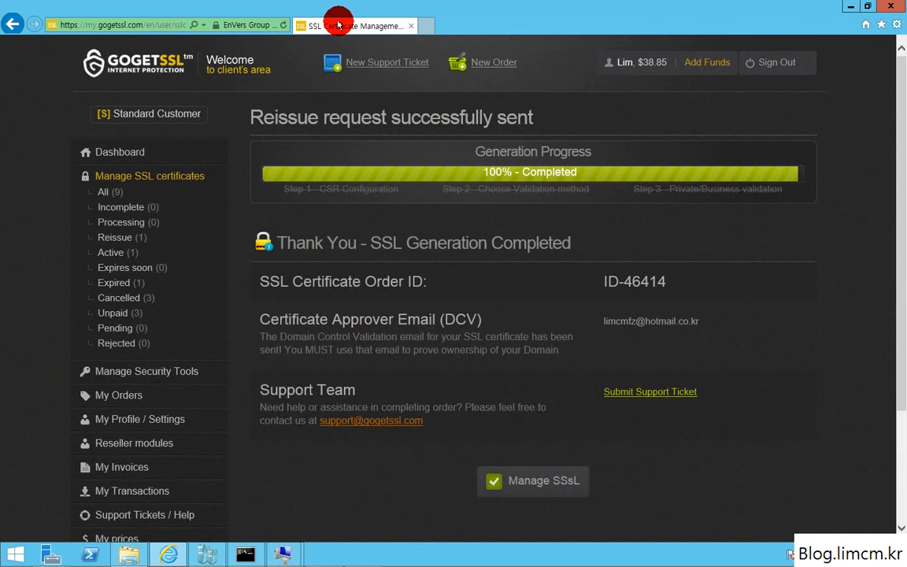
left_click(425, 24)
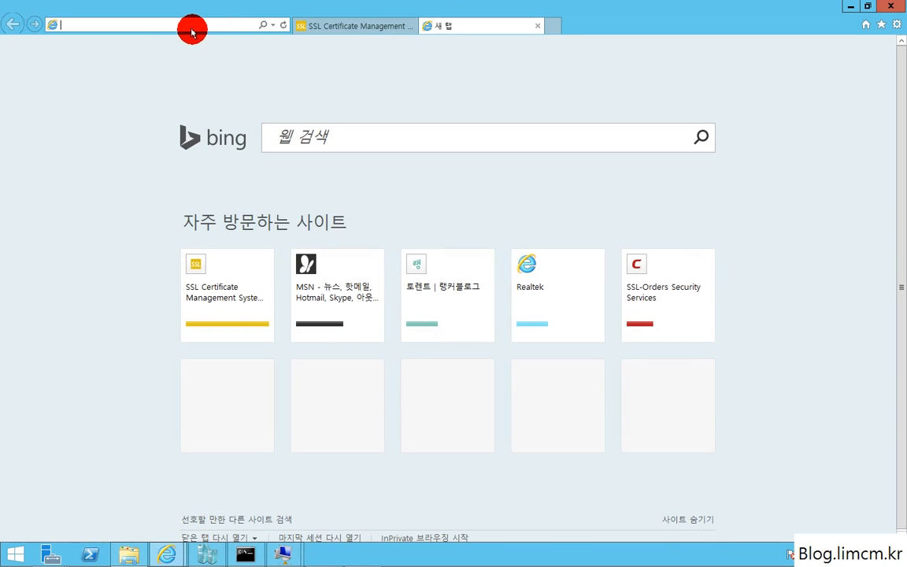
type("h")
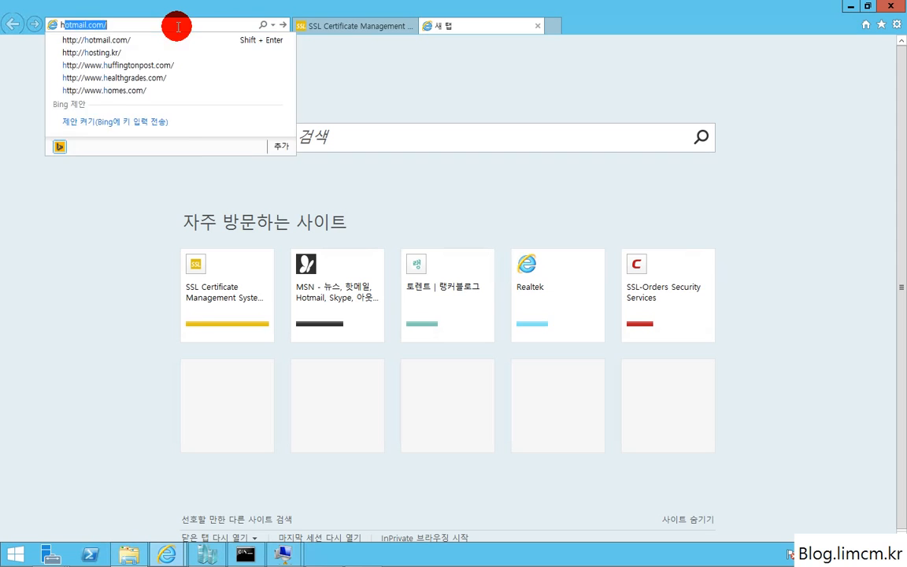
type("ttps://jo")
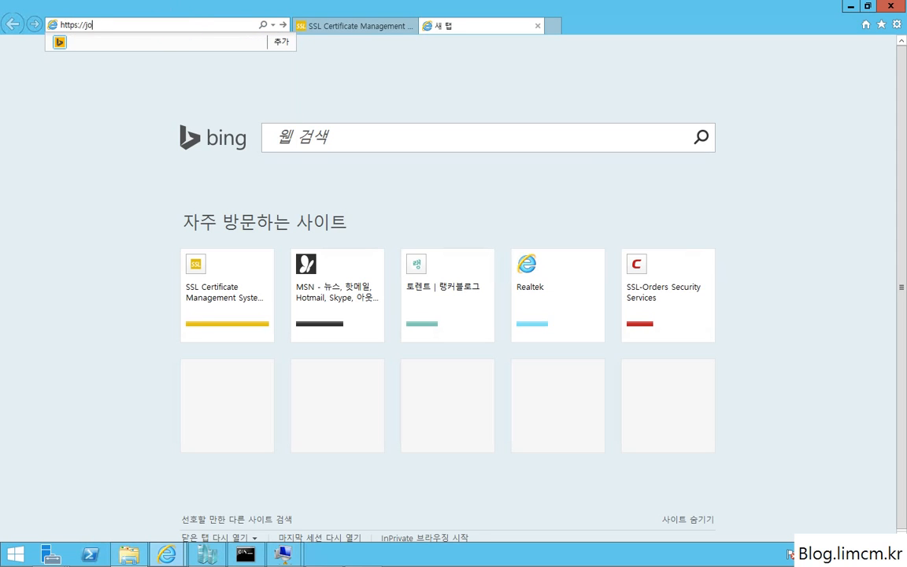
type("in.limcm.kr/meet")
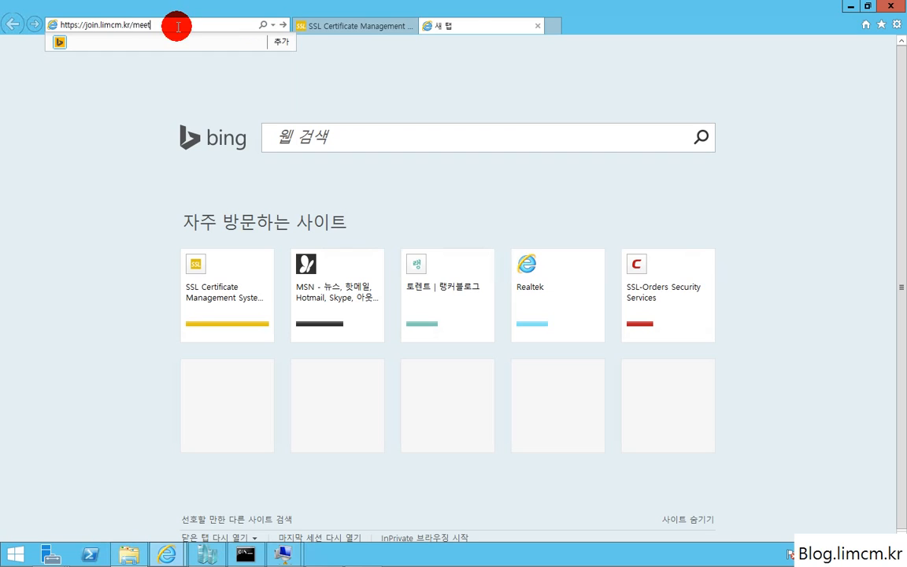
key("Return")
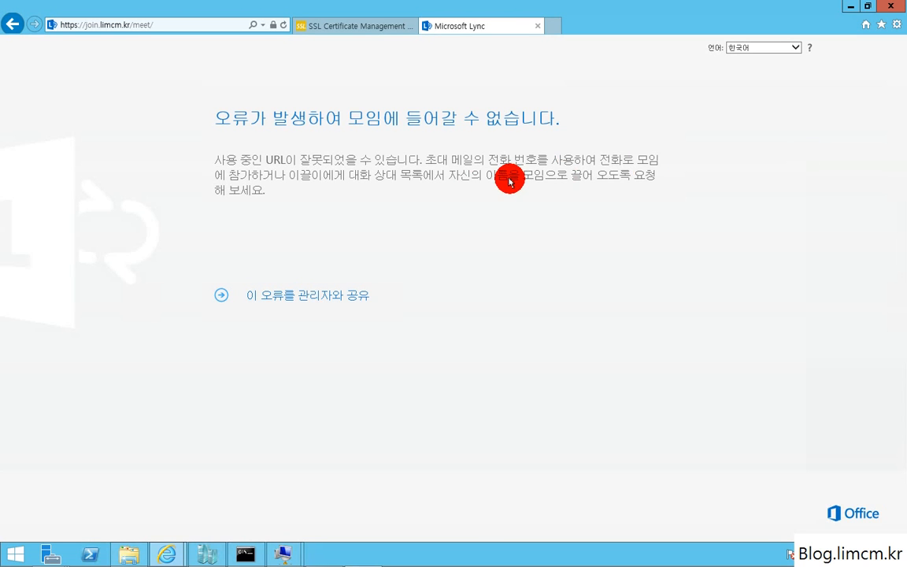
- Examine the detailed fields of the certificate presented by join.limcm.kr and close the certificate window
left_click(273, 26)
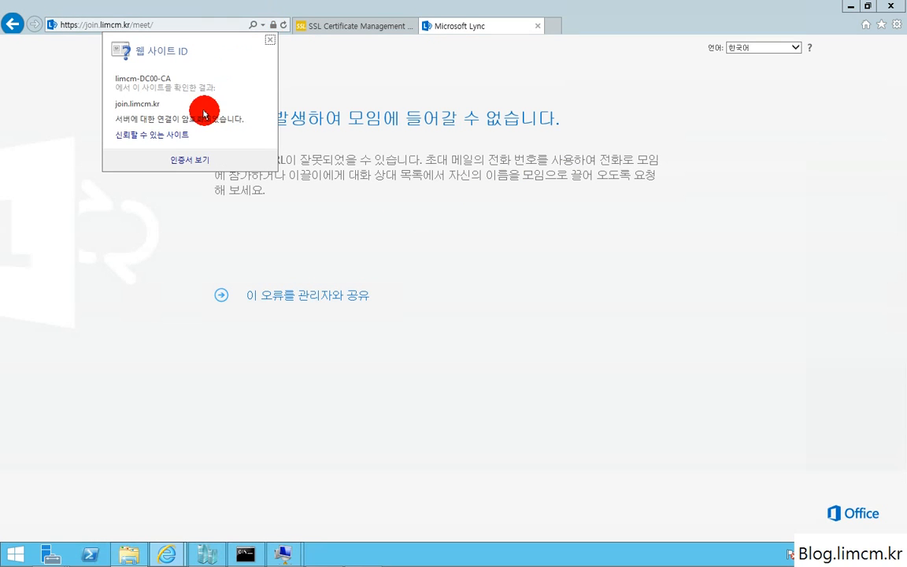
left_click(189, 159)
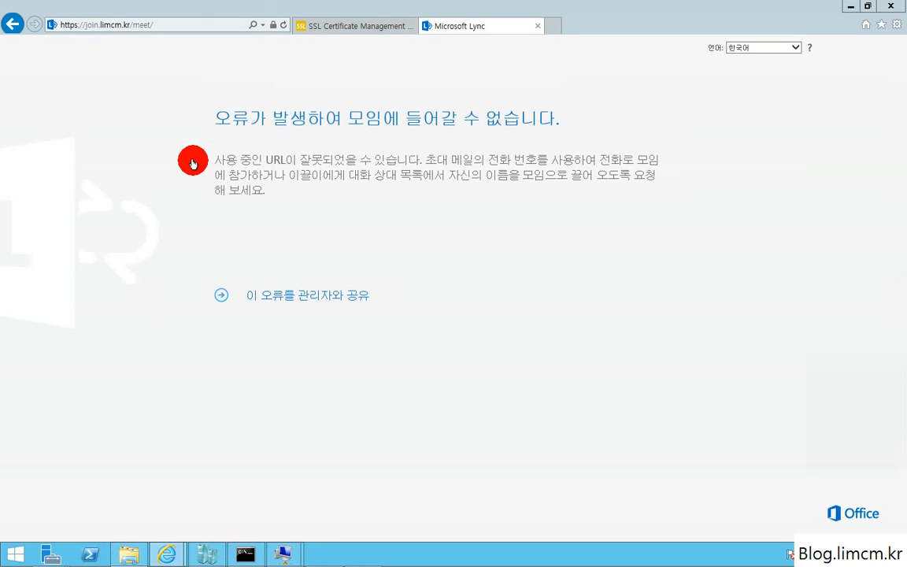
left_click(66, 77)
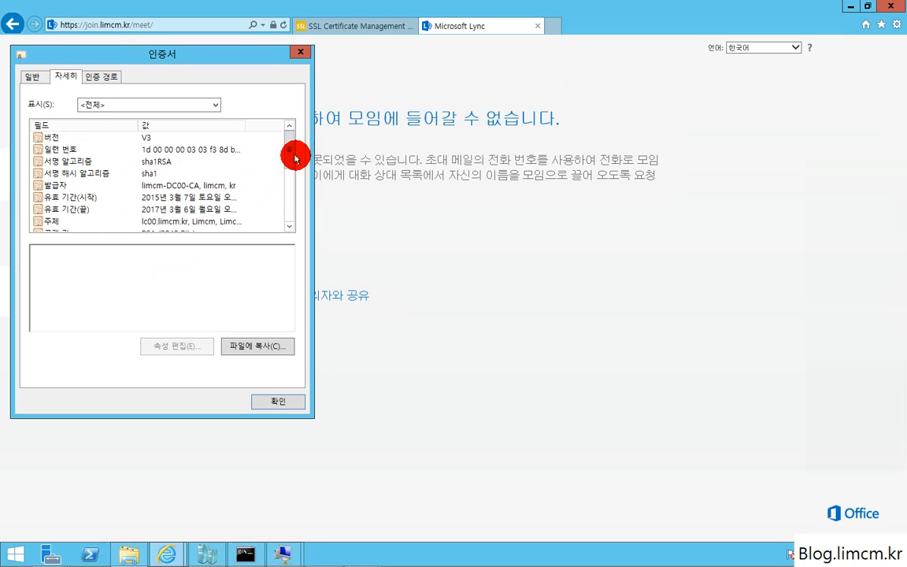
left_click_drag(291, 156, 306, 59)
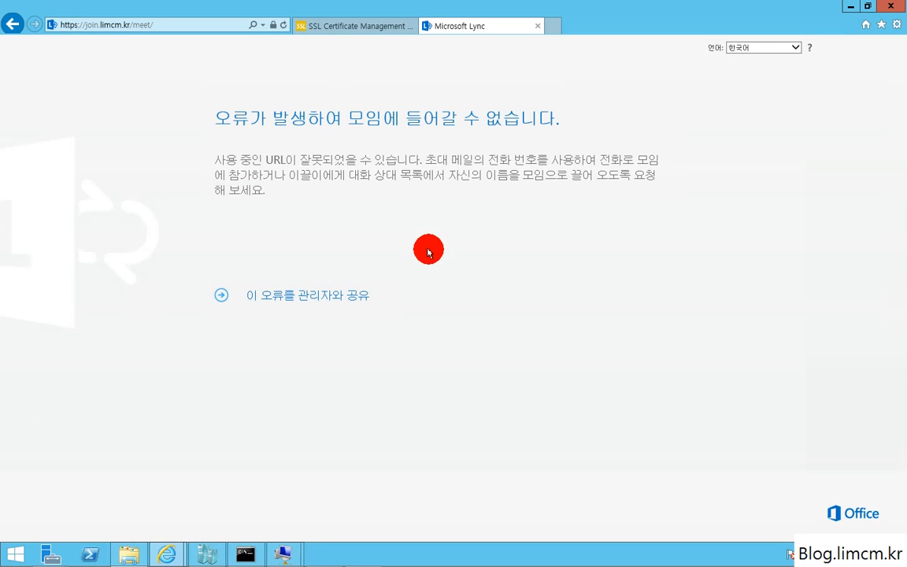
left_click(172, 24)
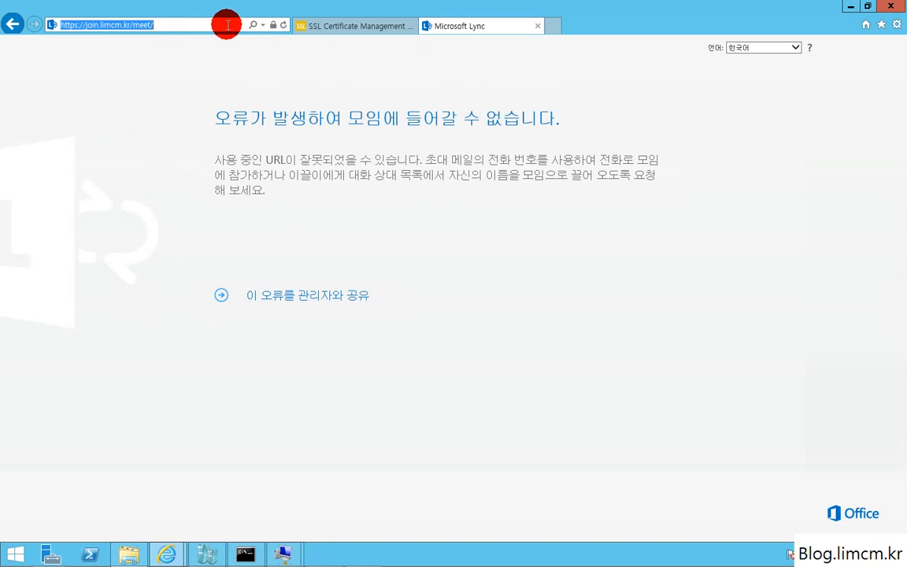
left_click(185, 25)
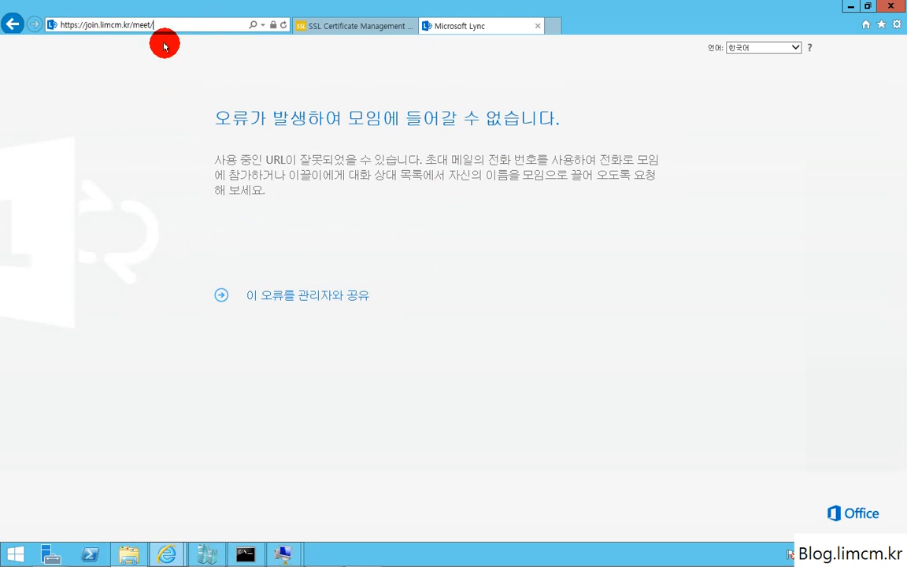
left_click_drag(138, 24, 212, 35)
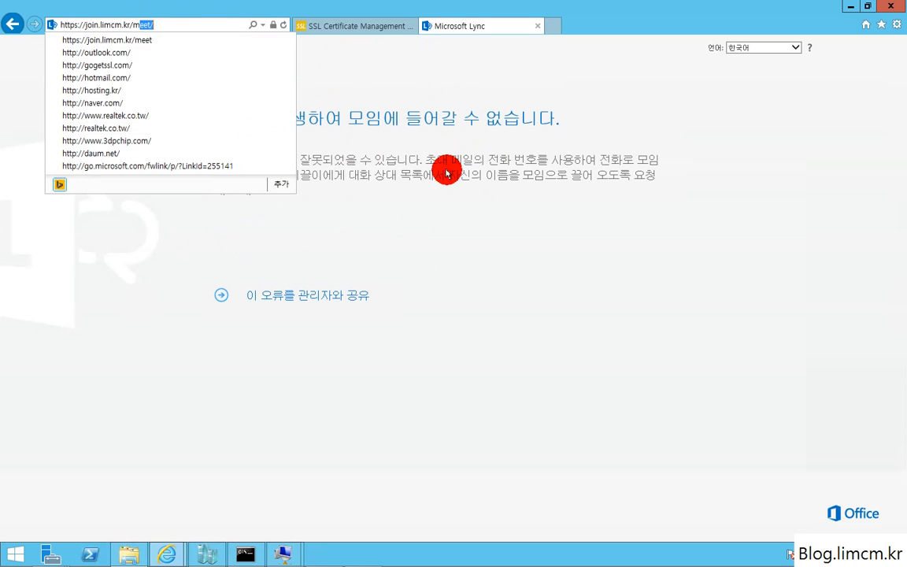
left_click(405, 154)
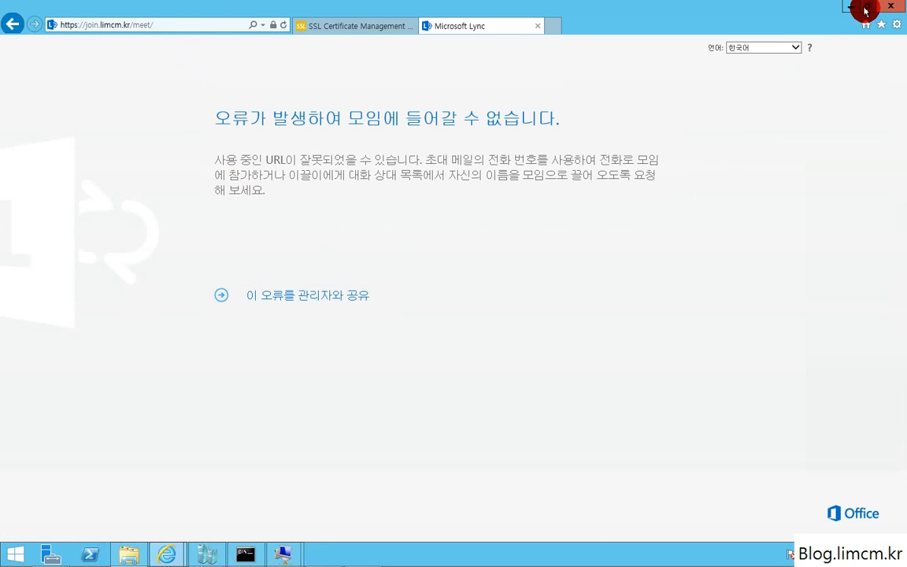
left_click(890, 6)
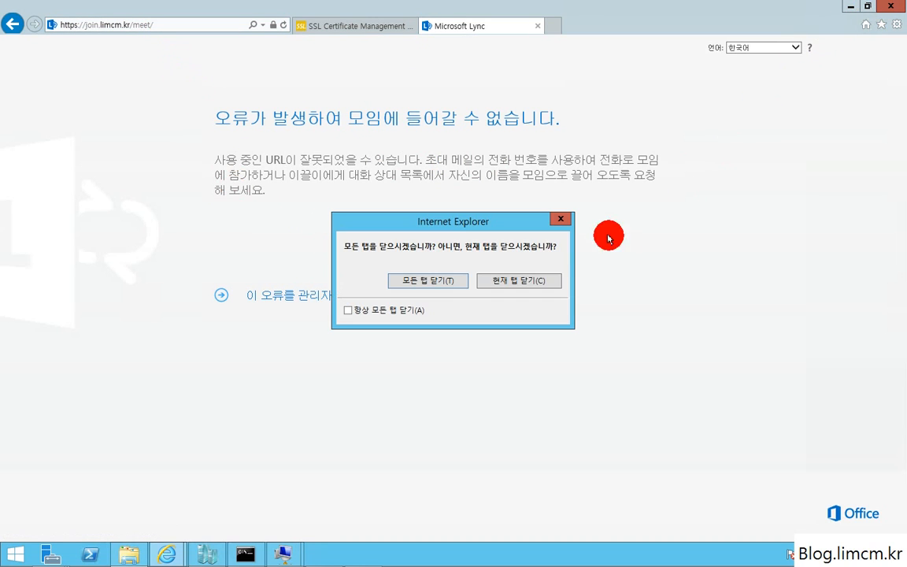
left_click(561, 218)
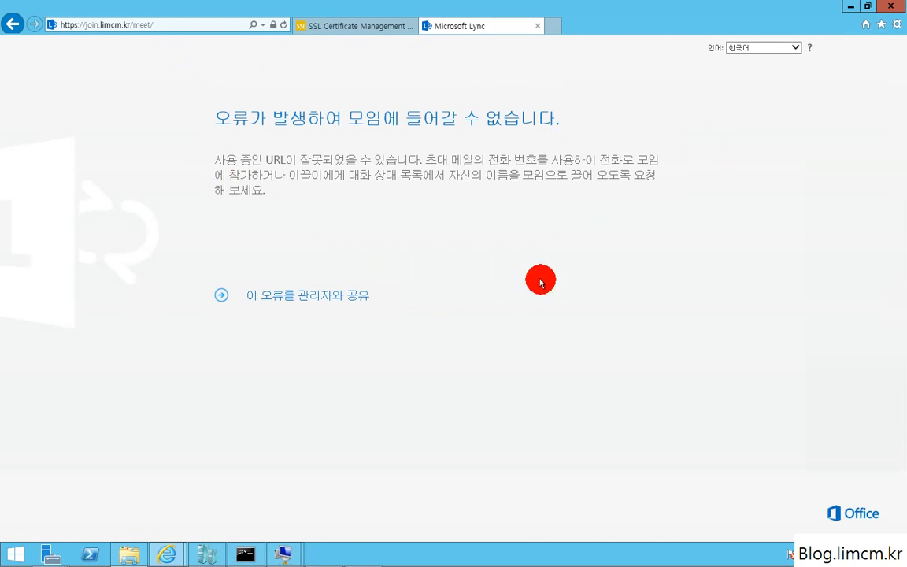